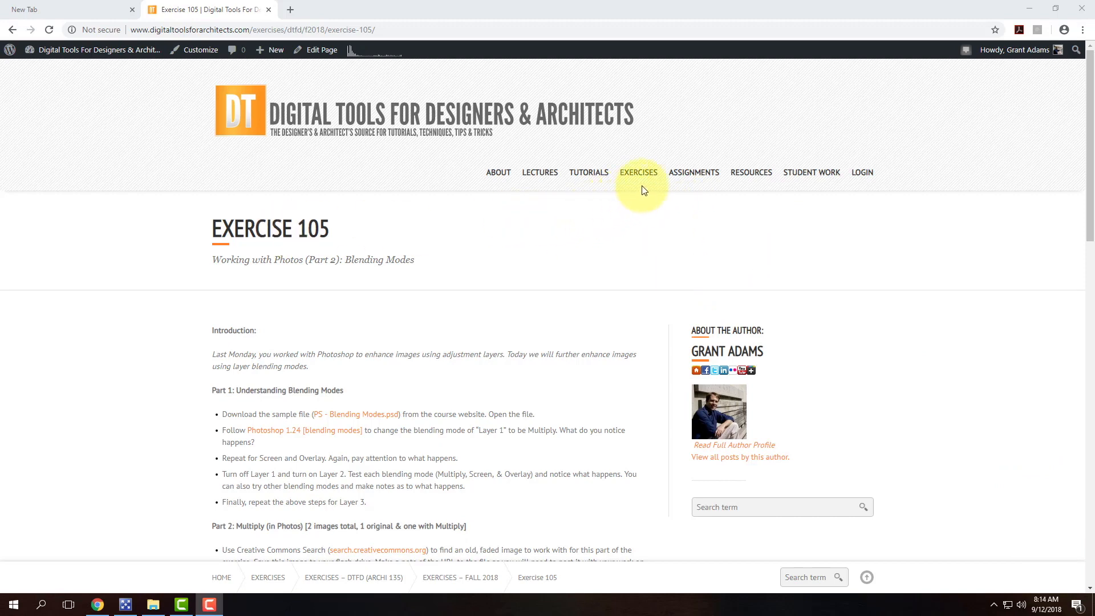
Open the Exercise 105 page from the Fall 2018 exercises of Digital Tools For Designers (Archi 135).
mouse_move(639, 174)
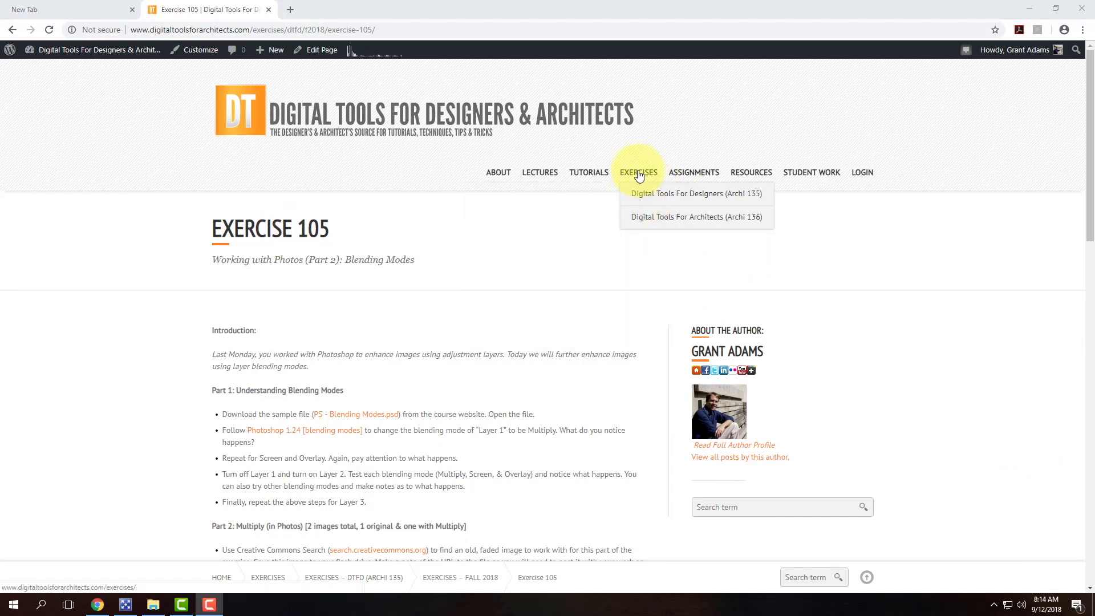
mouse_move(641, 195)
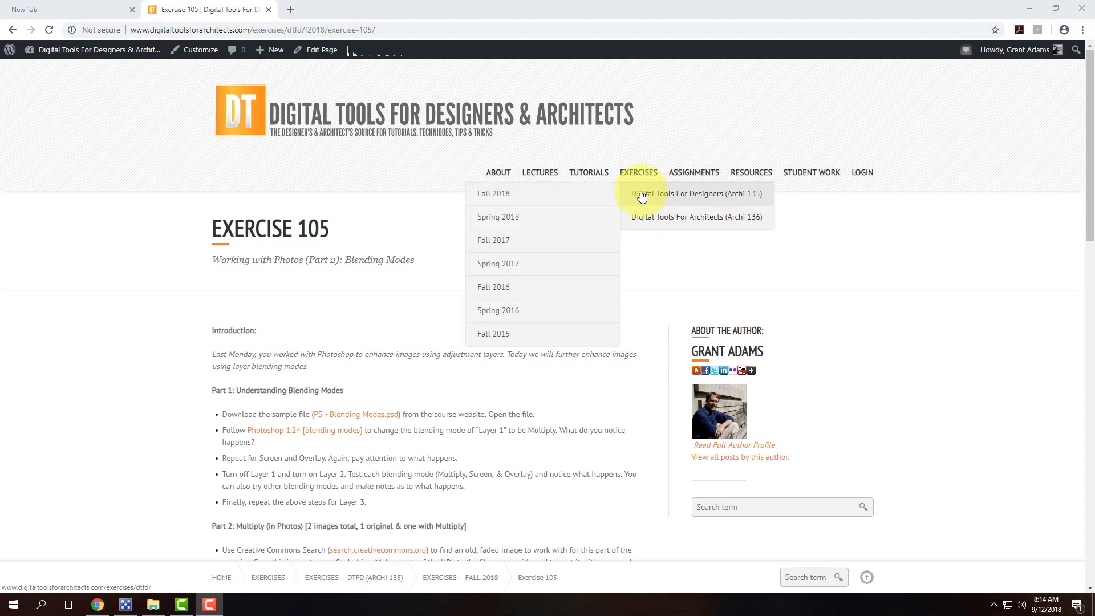
click(526, 195)
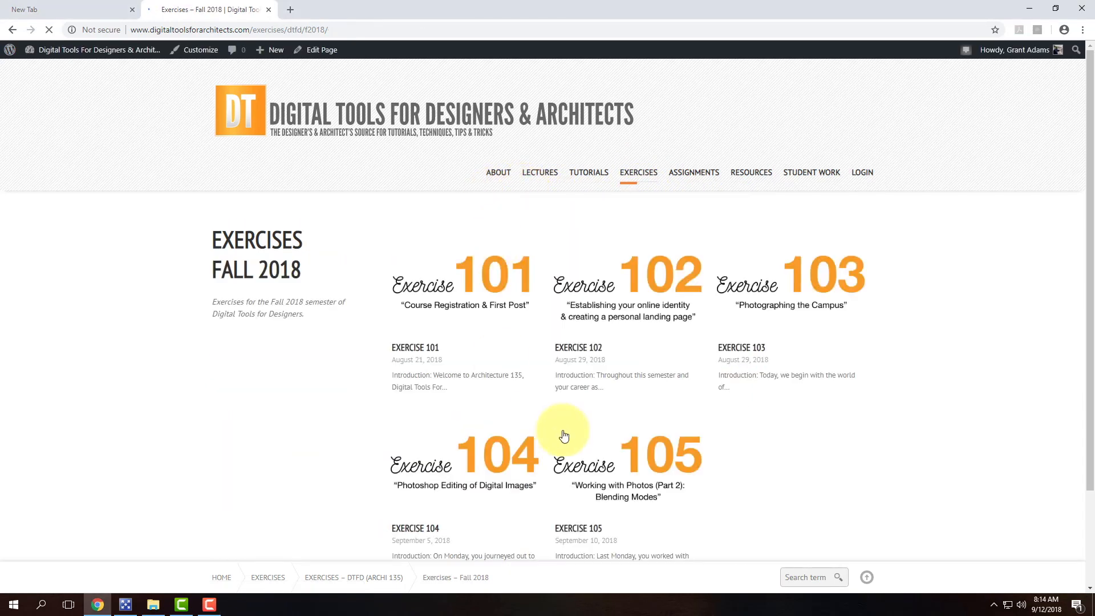
click(658, 467)
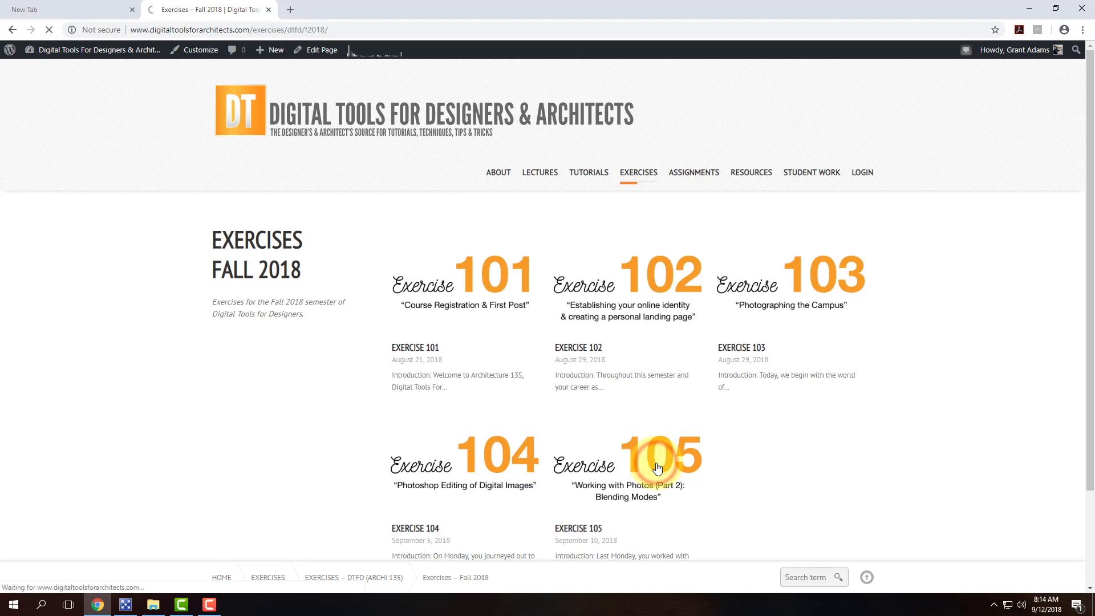
scroll(385, 311, down, 2)
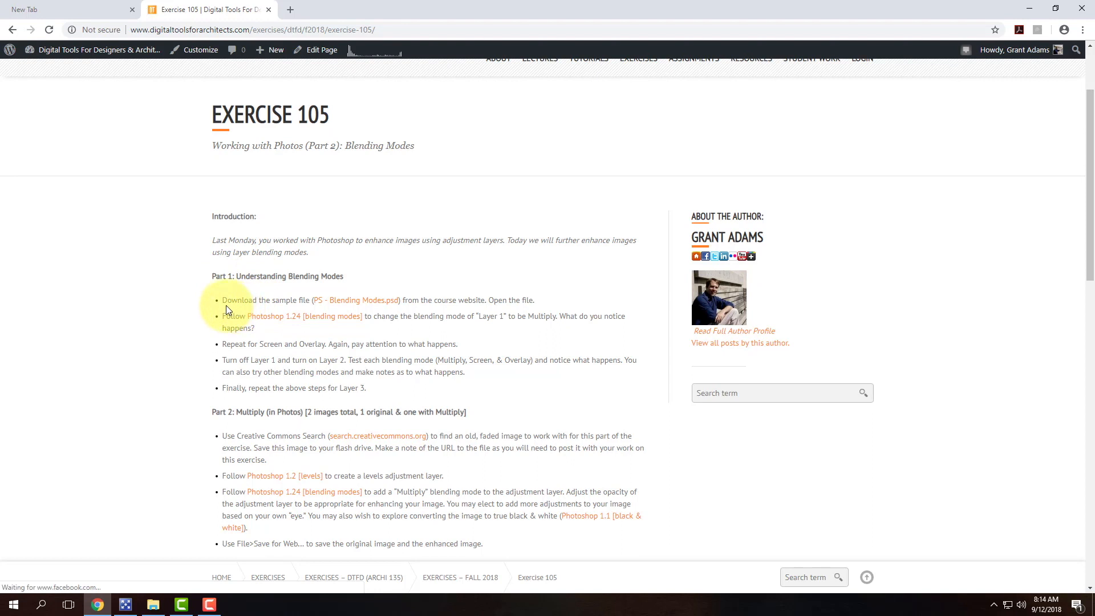
Download the sample file PS - Blending Modes.psd from Part 1 of the exercise and open it in Photoshop.
click(364, 301)
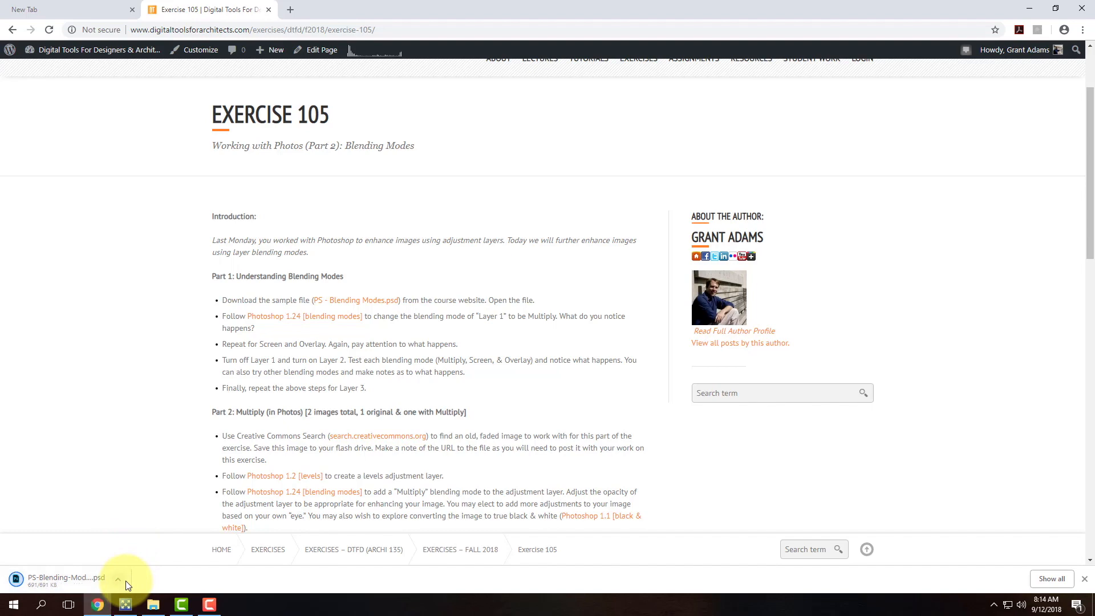
click(85, 580)
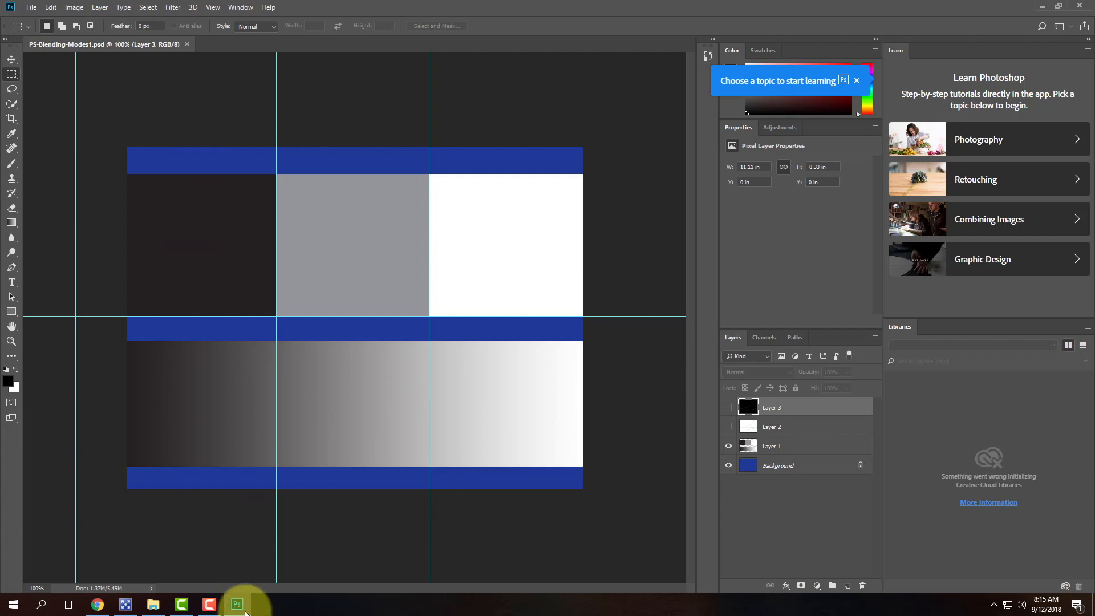
click(209, 604)
click(1041, 557)
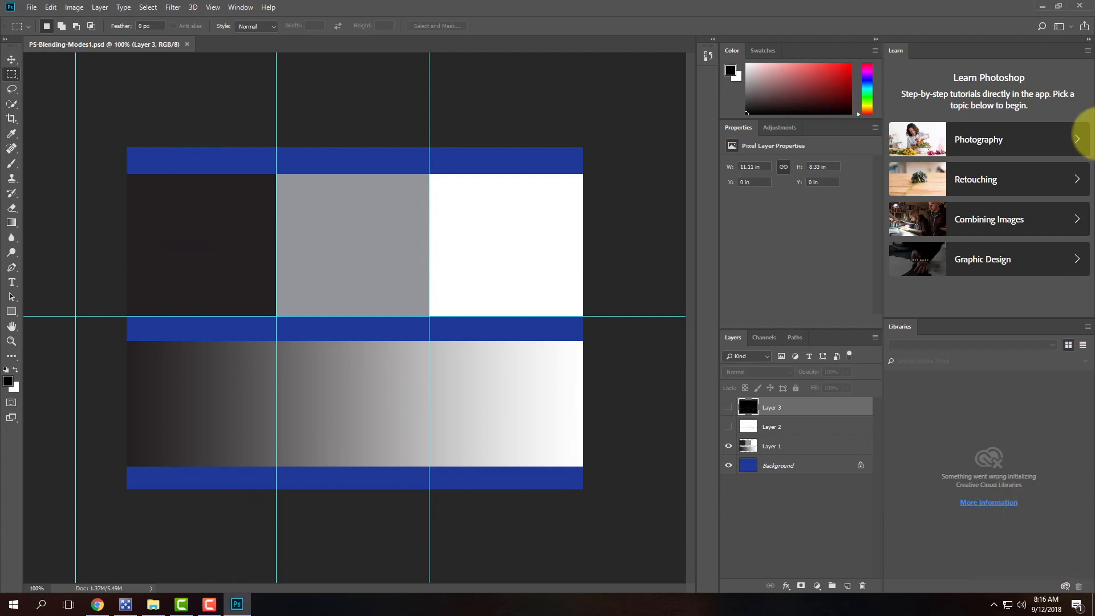
Collapse the Learn and Libraries panels to icons and dismiss the tip about reopening the Learn panel.
click(1087, 39)
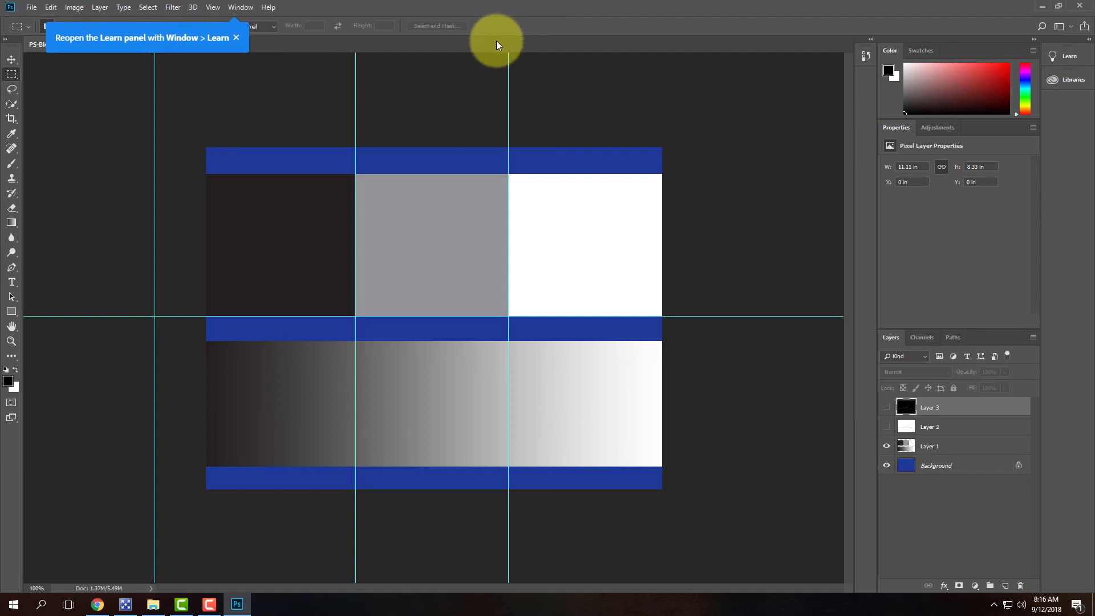
click(238, 38)
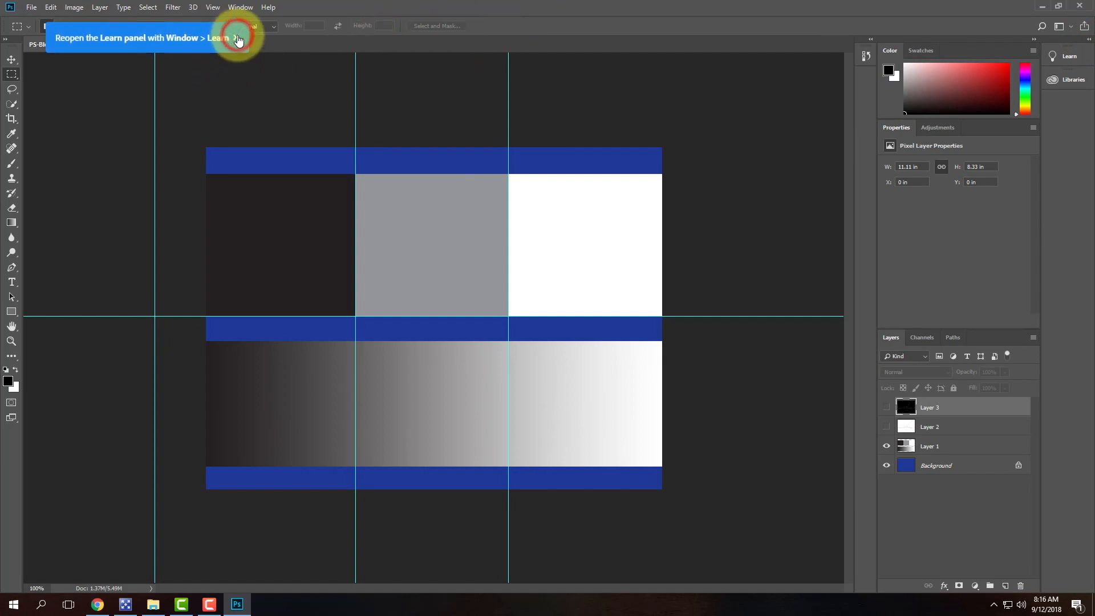
click(236, 40)
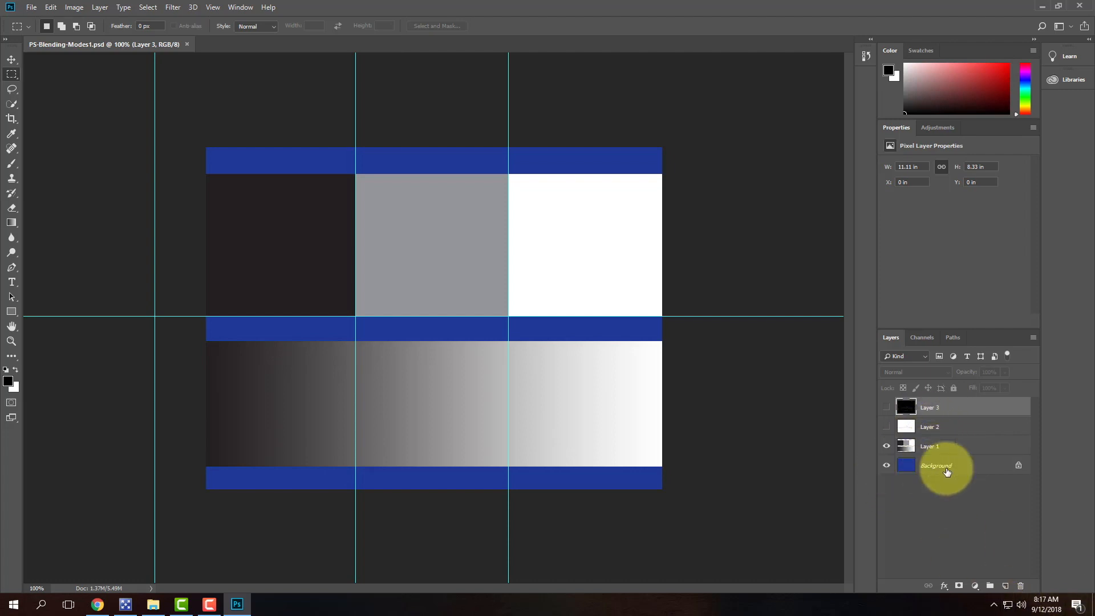
Toggle the visibility of the Background and Layer 1 to examine what each layer contains, leaving both shown.
click(887, 466)
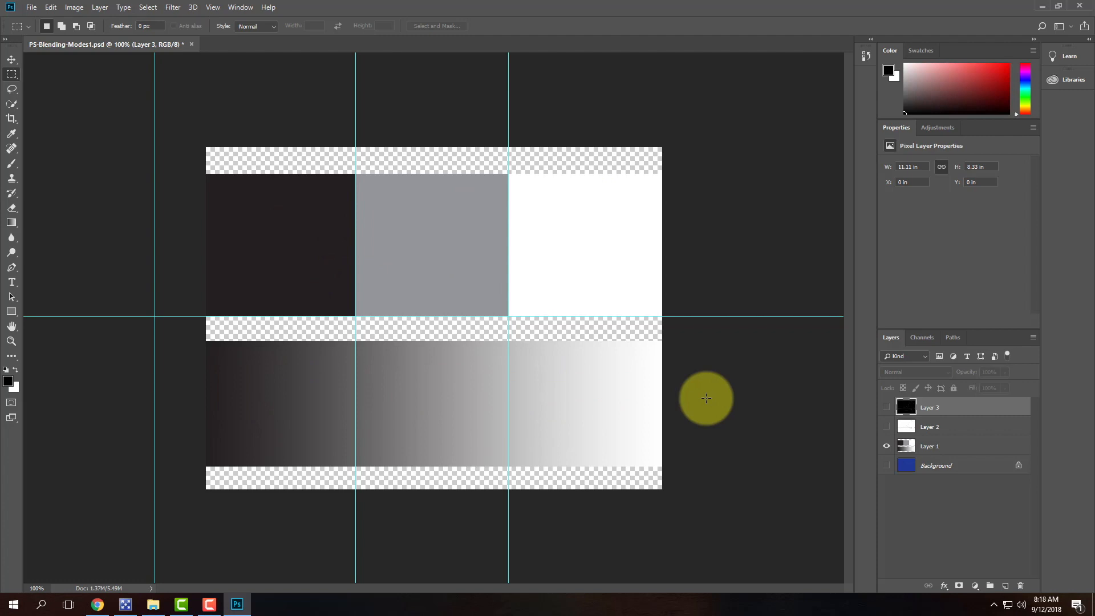
click(887, 446)
click(887, 465)
click(887, 465)
click(886, 447)
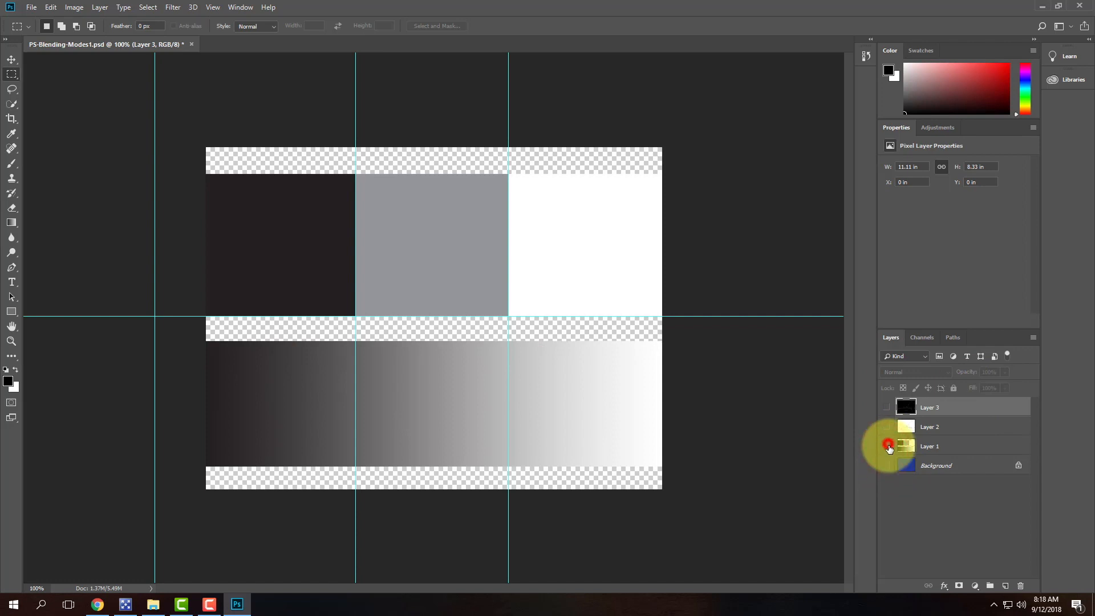
click(887, 465)
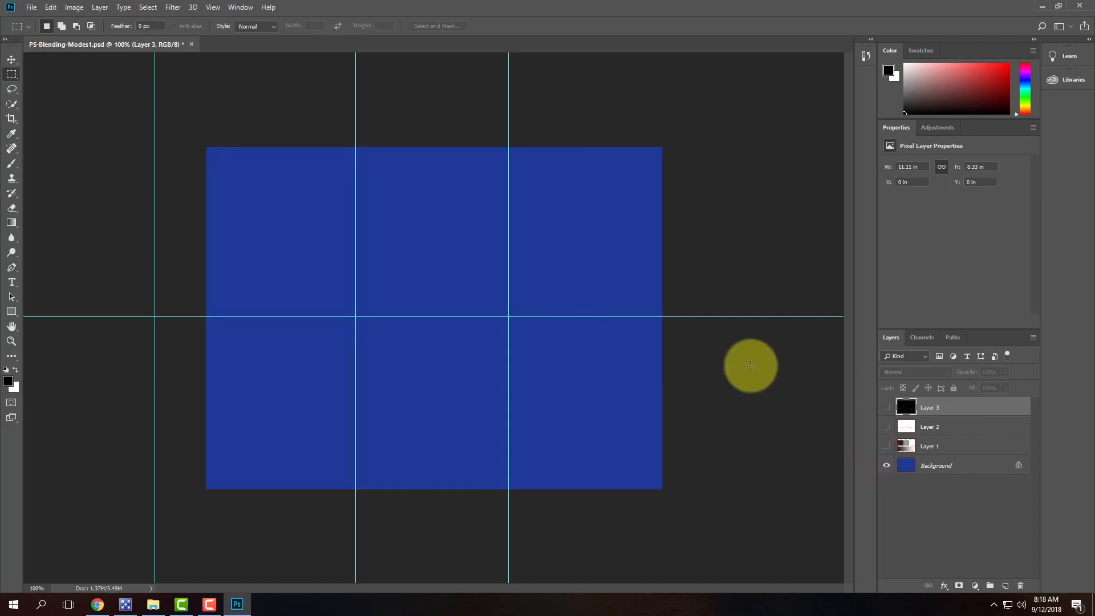
click(886, 446)
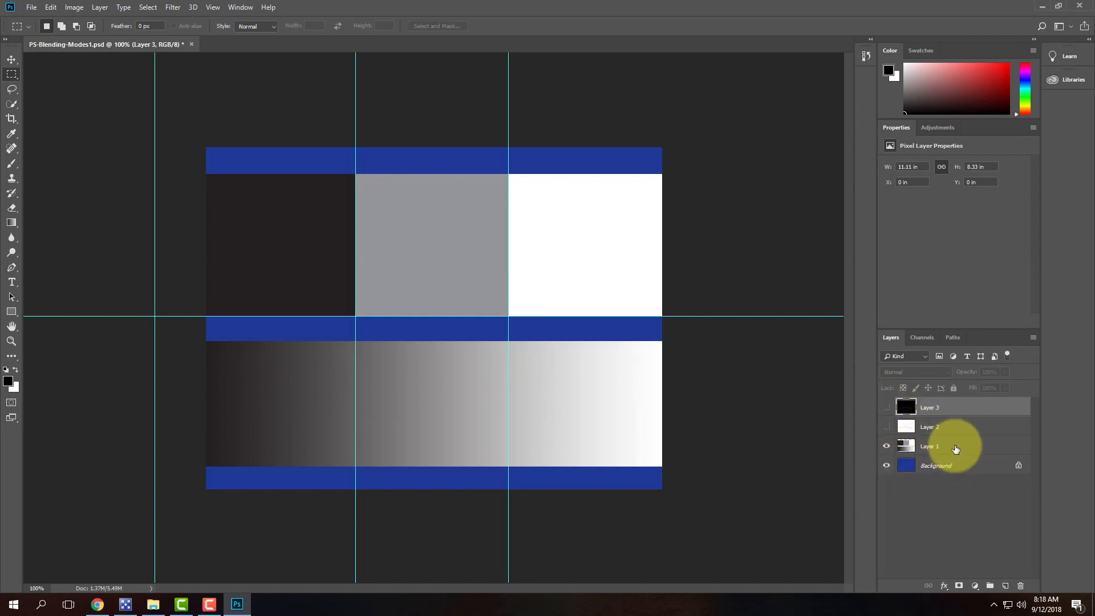
Apply the Multiply blending mode to Layer 1, followed by Screen, to compare how each blends with the blue Background.
click(950, 448)
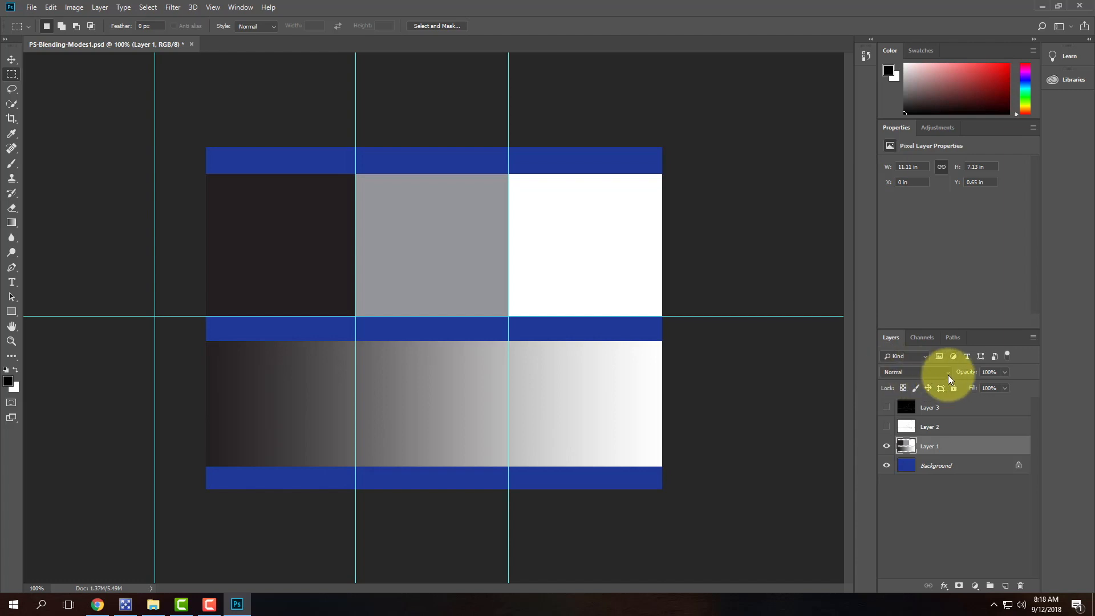
click(916, 372)
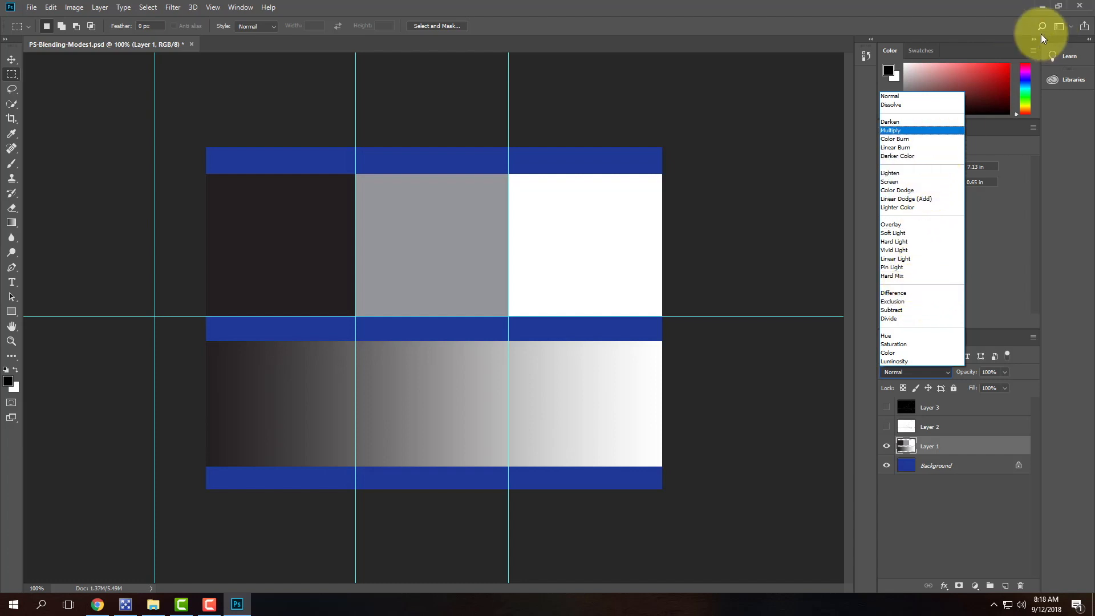
click(897, 132)
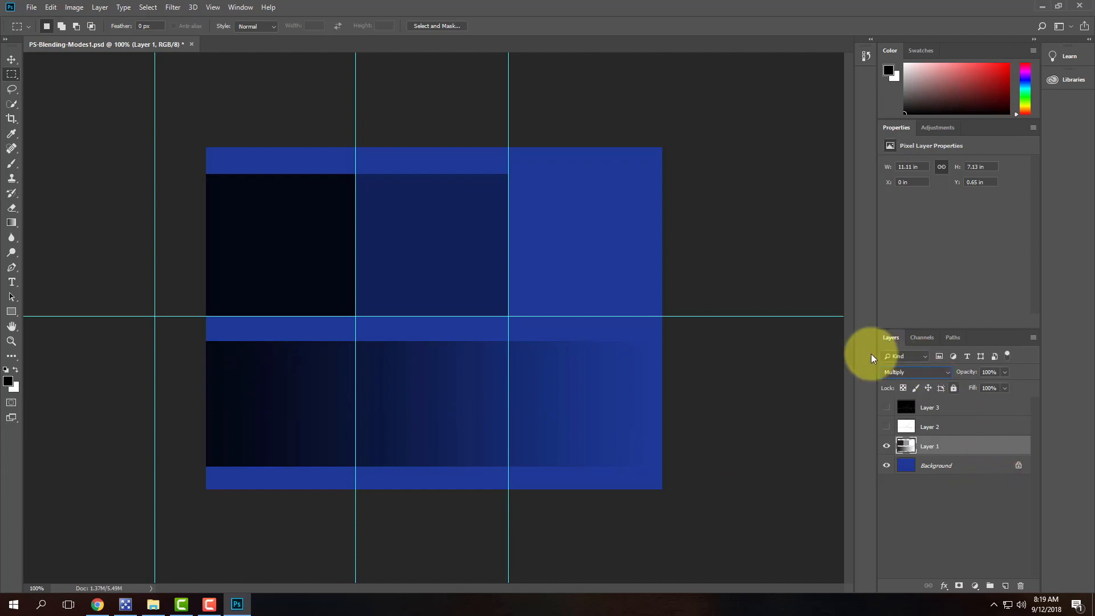
click(908, 374)
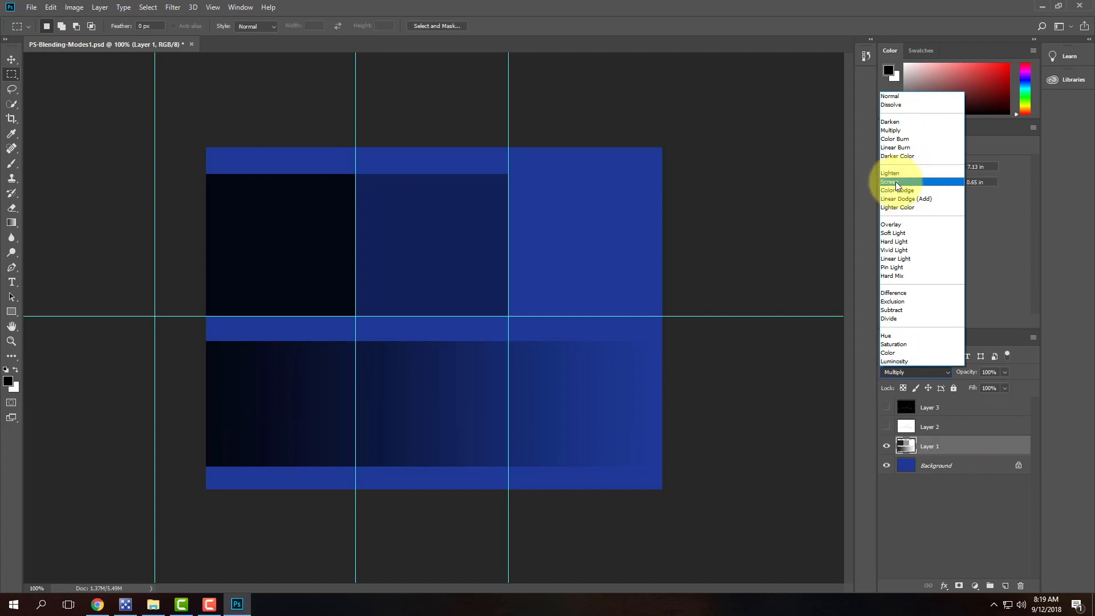
click(895, 182)
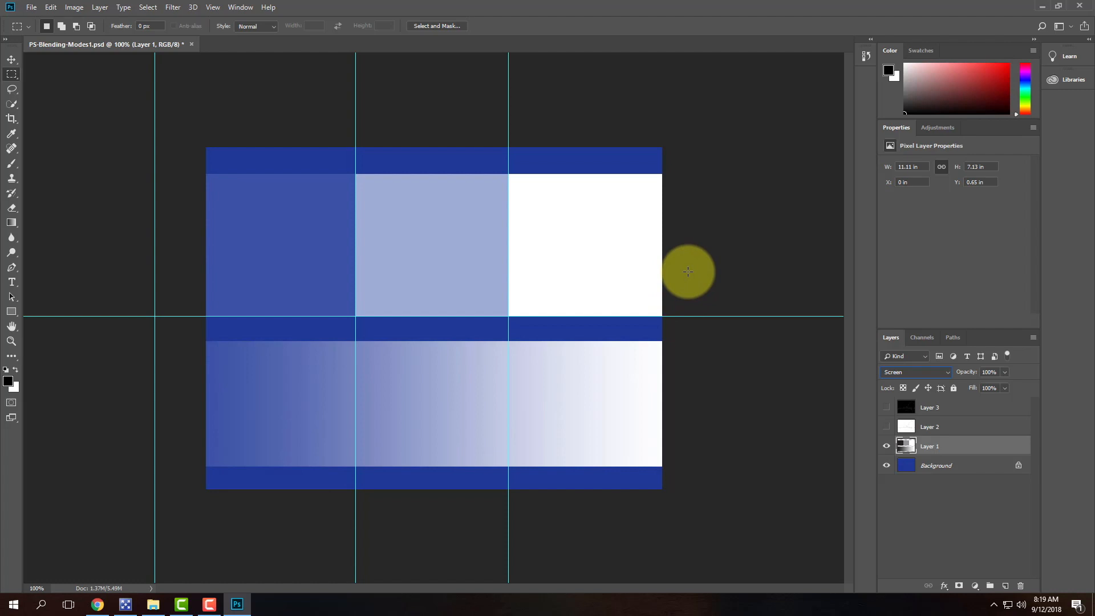
Try the Lighten, Darken, Multiply and Color Dodge blending modes in turn on Layer 1.
click(912, 372)
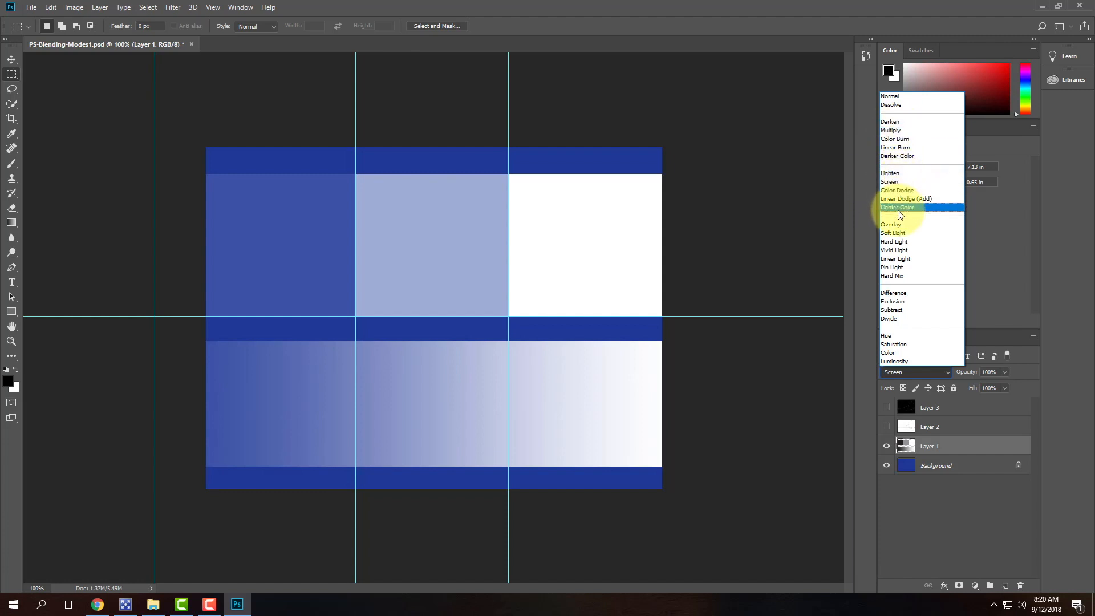
click(893, 174)
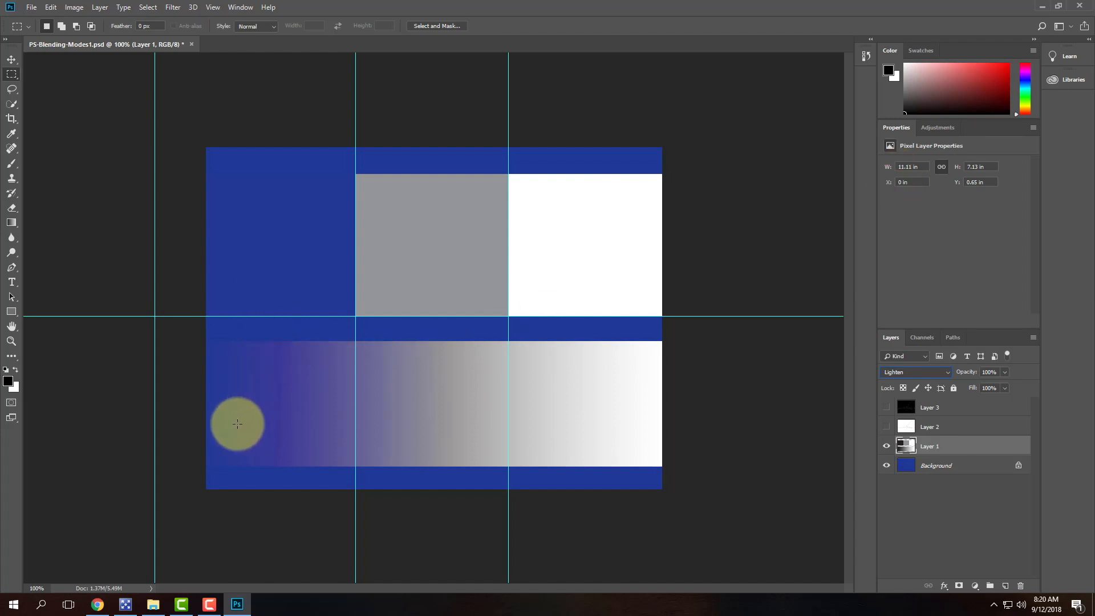
click(930, 370)
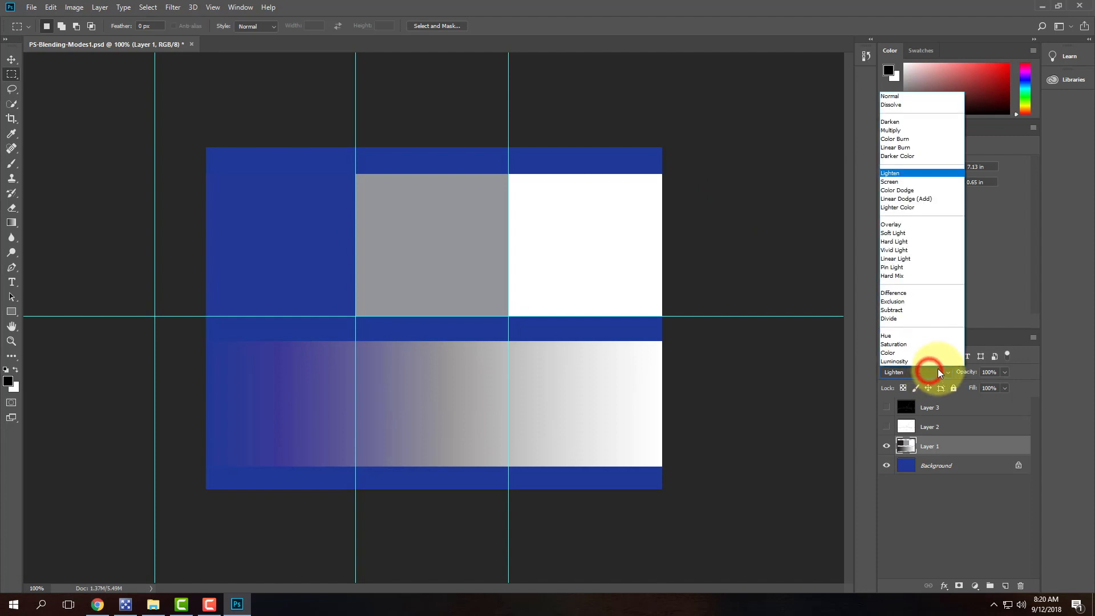
click(888, 122)
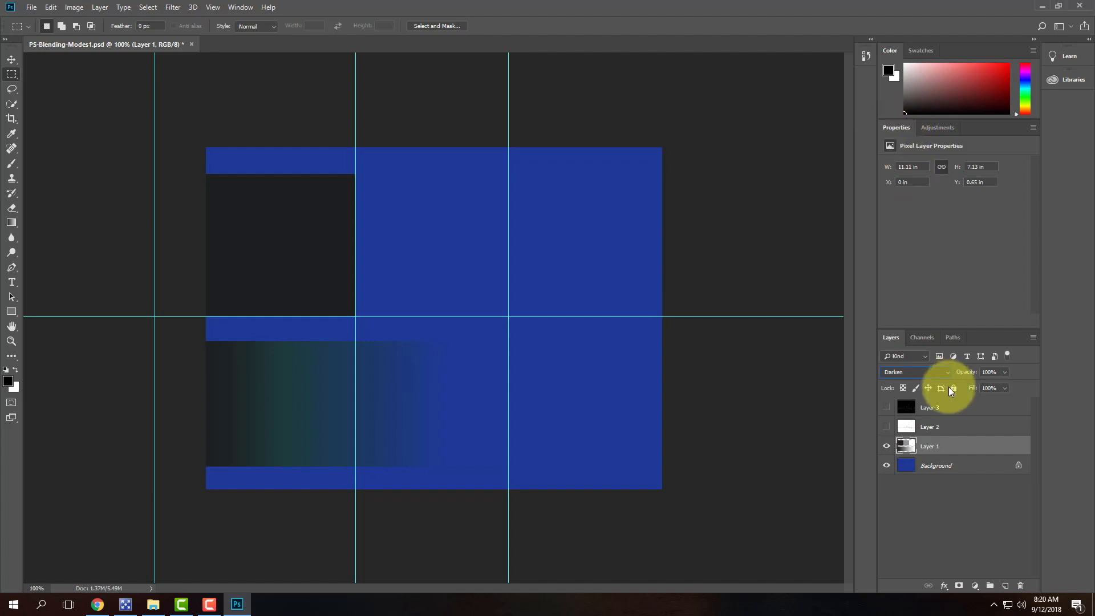
click(930, 372)
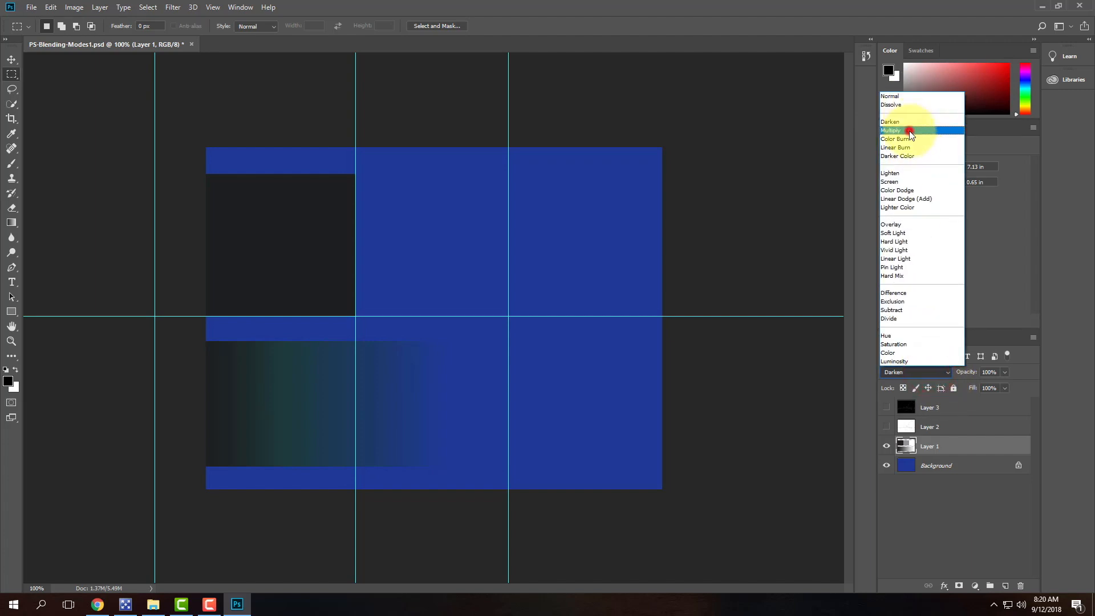
click(909, 126)
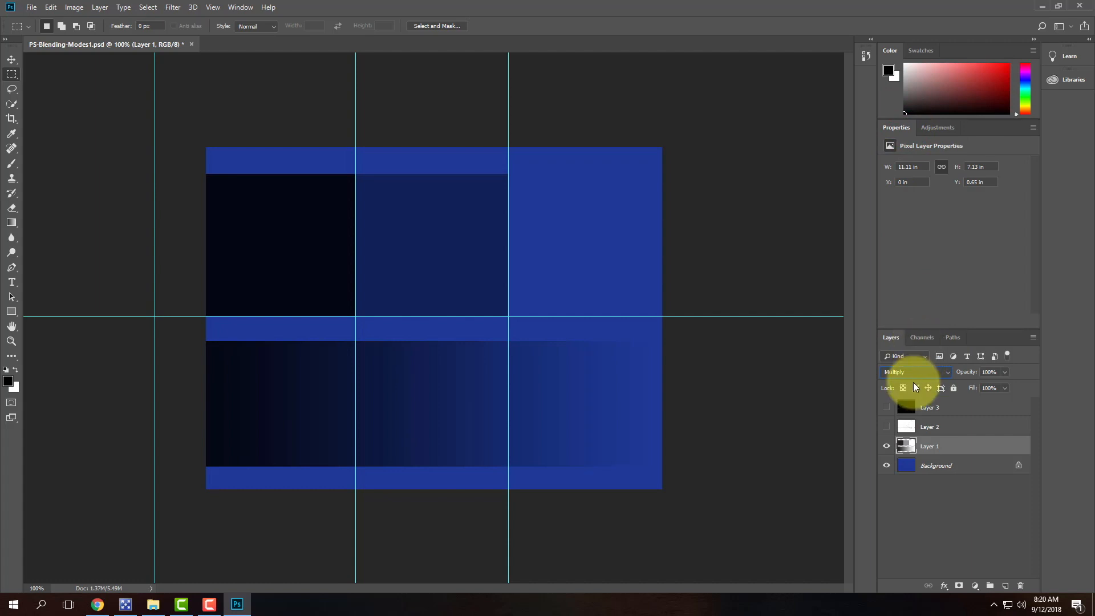
click(909, 374)
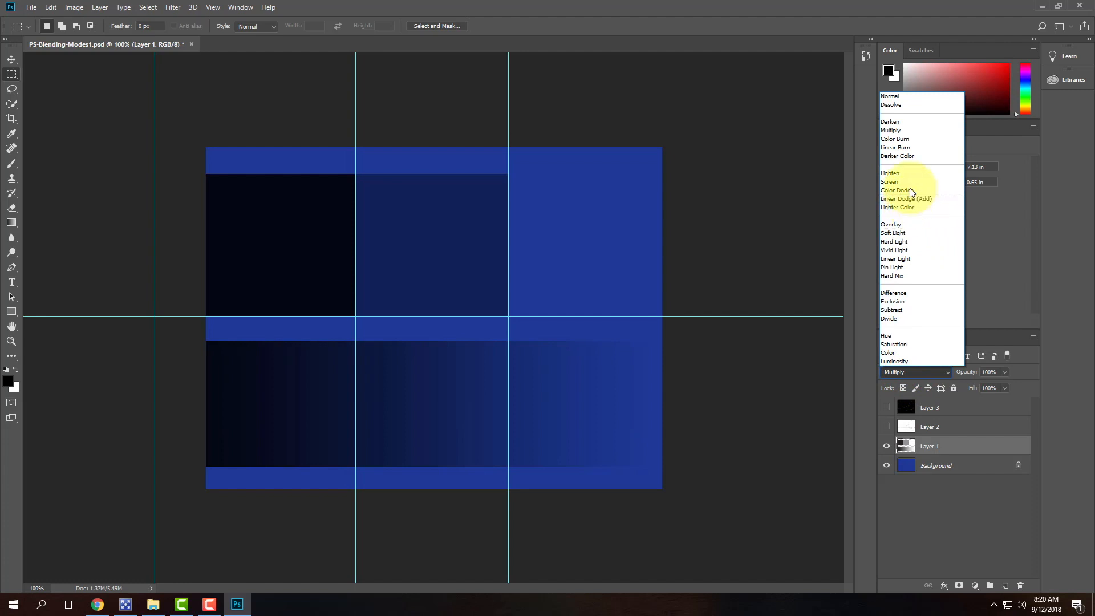
click(910, 191)
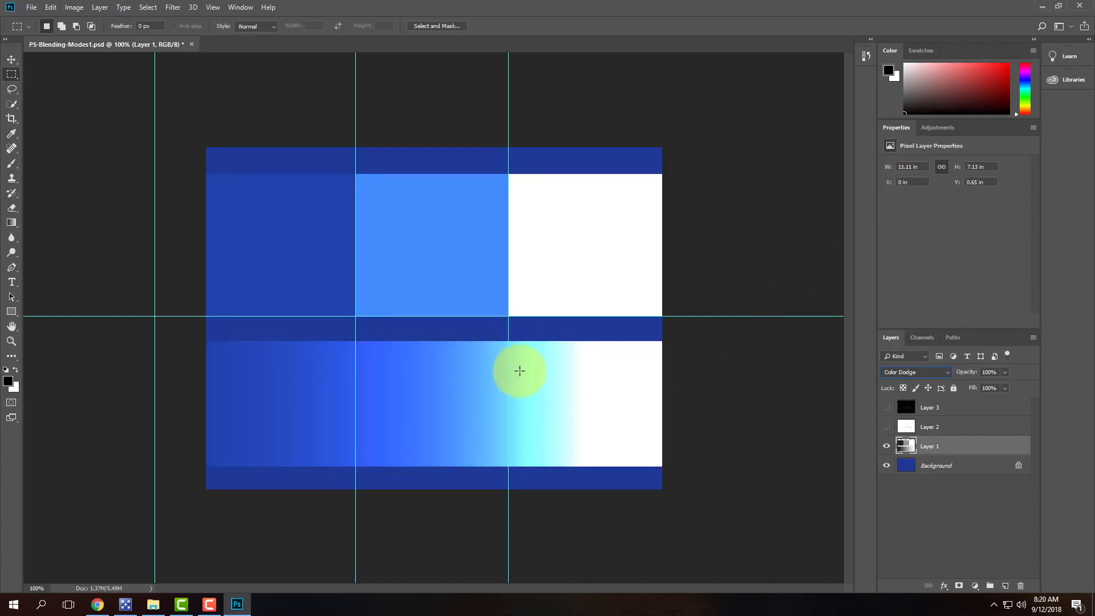
Set Layer 1's blending mode to Overlay, and switch the visible layer from Layer 1 to Layer 2.
click(913, 372)
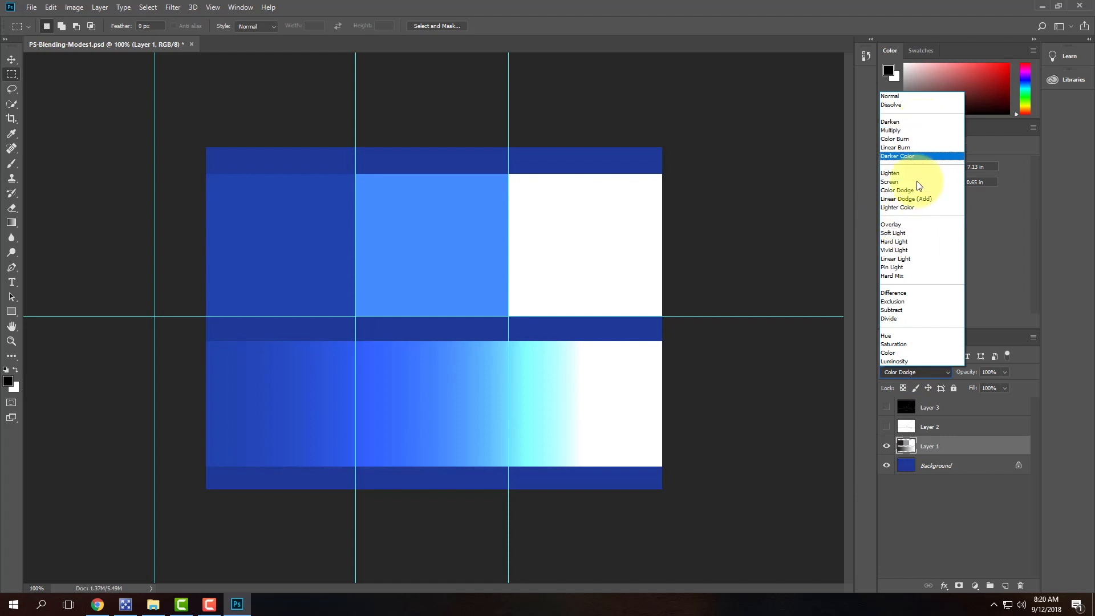
click(910, 224)
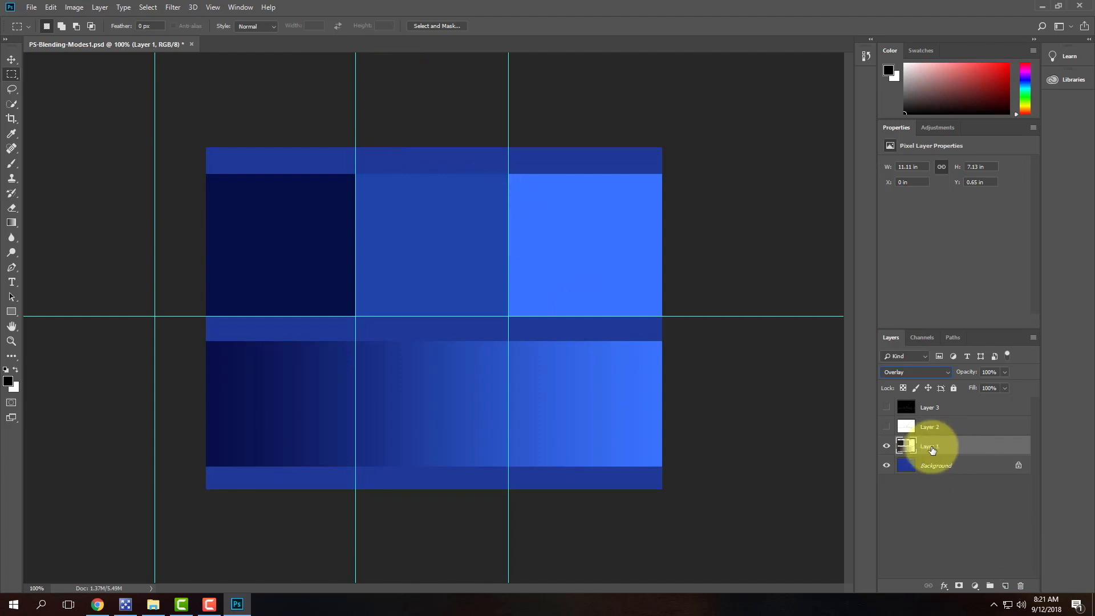
click(887, 447)
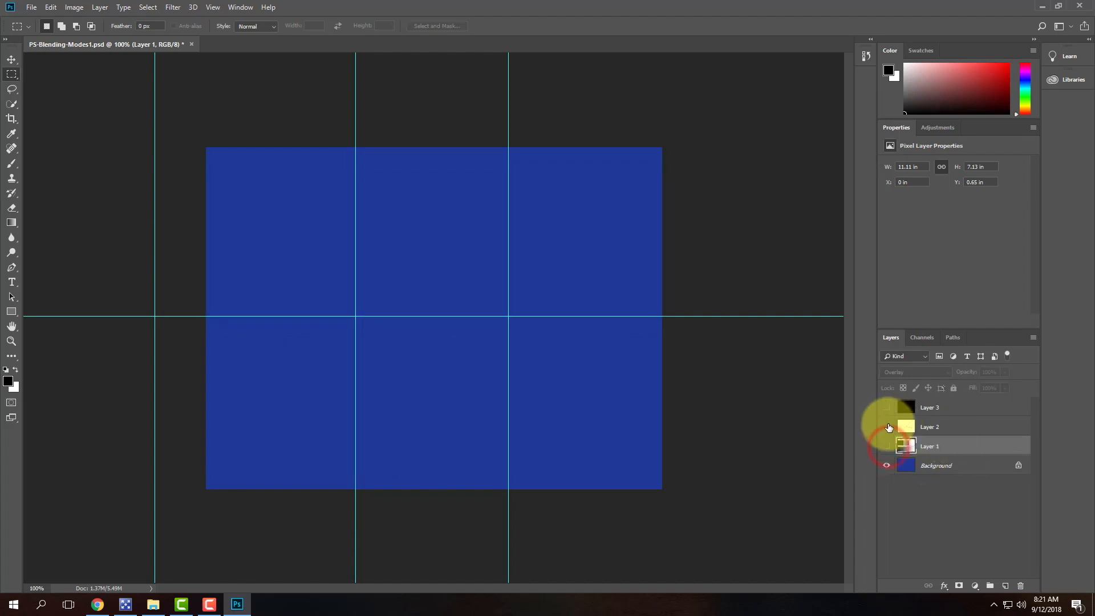
click(887, 427)
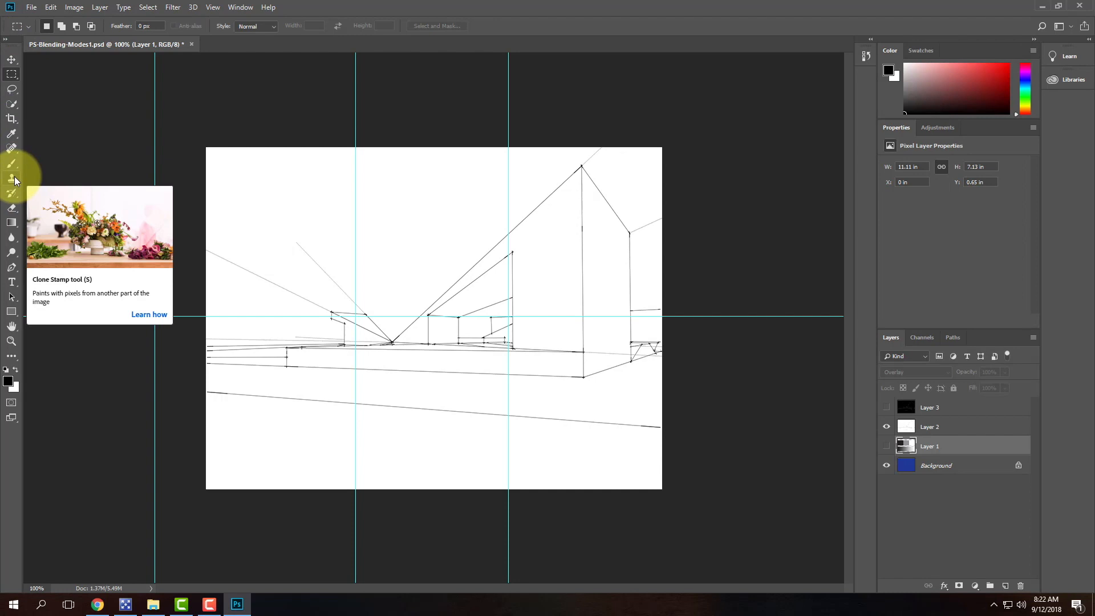
Try erasing a short diagonal stroke from the white area of Layer 2 with the Eraser tool, and undo it.
click(12, 208)
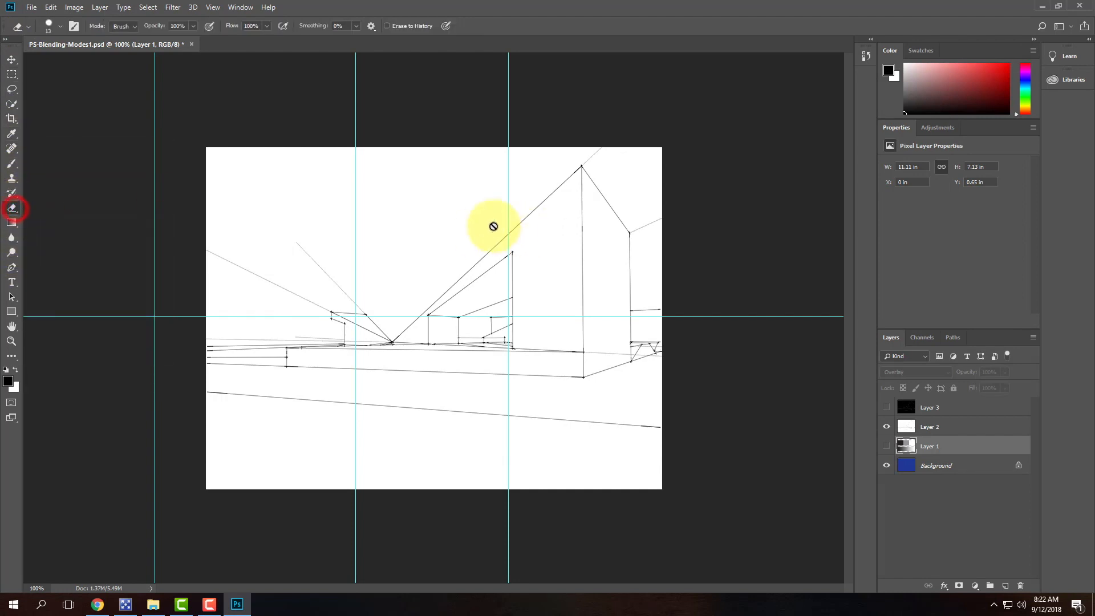
click(936, 428)
drag(440, 197, 408, 248)
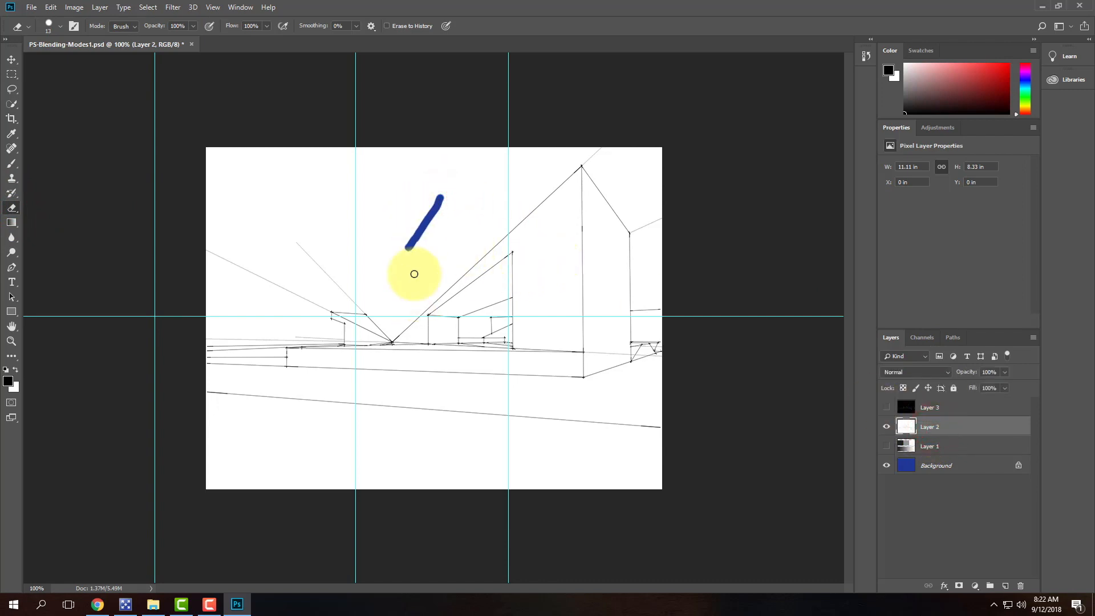
key(ctrl+z)
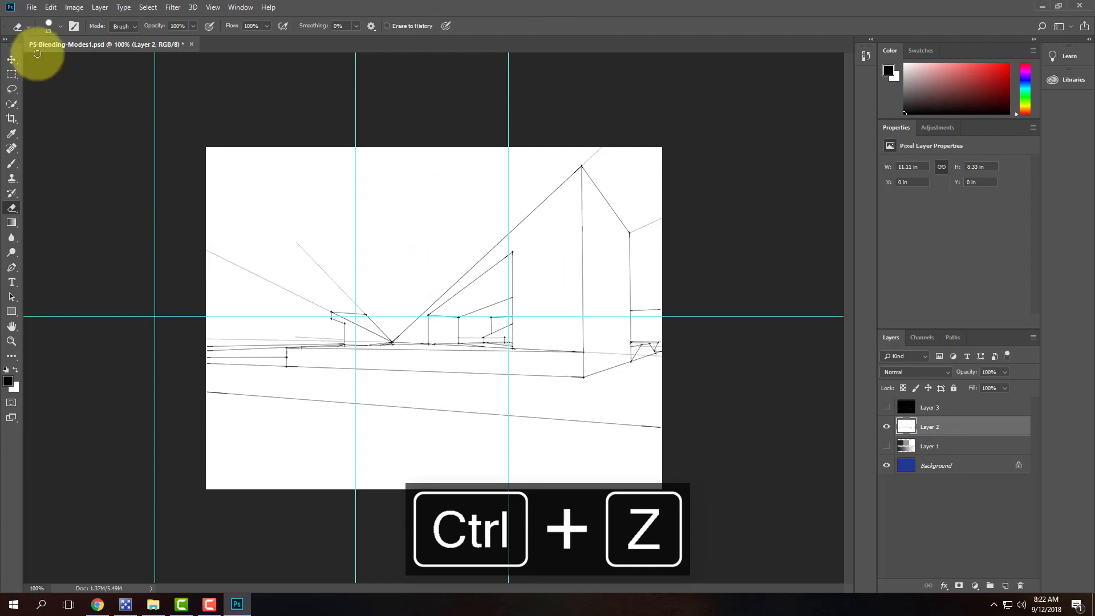
Try the Multiply blending mode on Layer 2 with the marquee tool active, and return the layer to Normal.
click(11, 73)
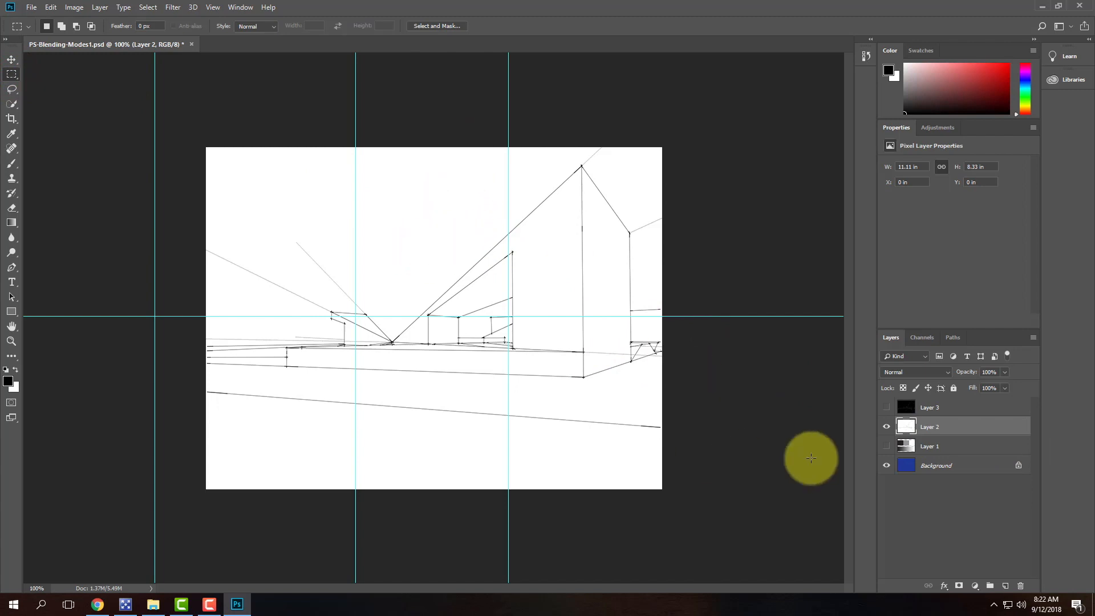
click(921, 371)
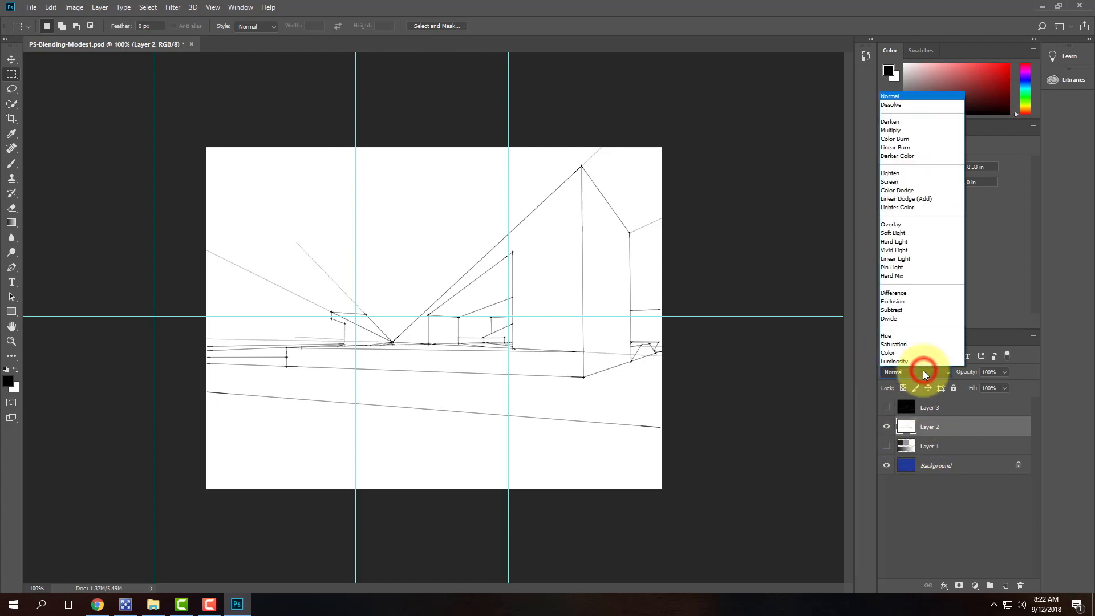
click(895, 130)
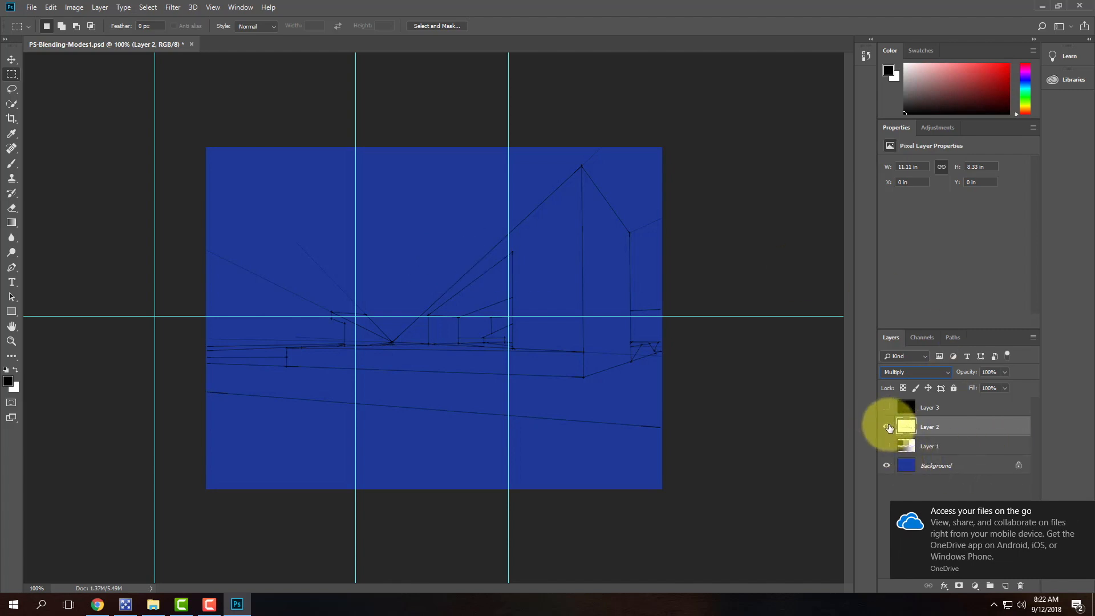
click(923, 377)
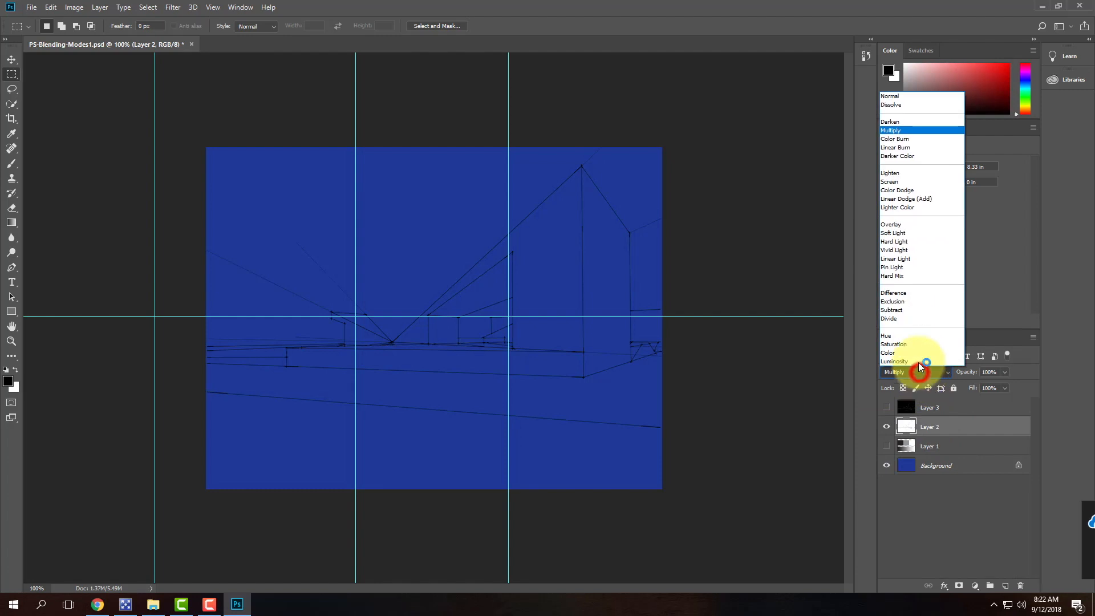
click(893, 98)
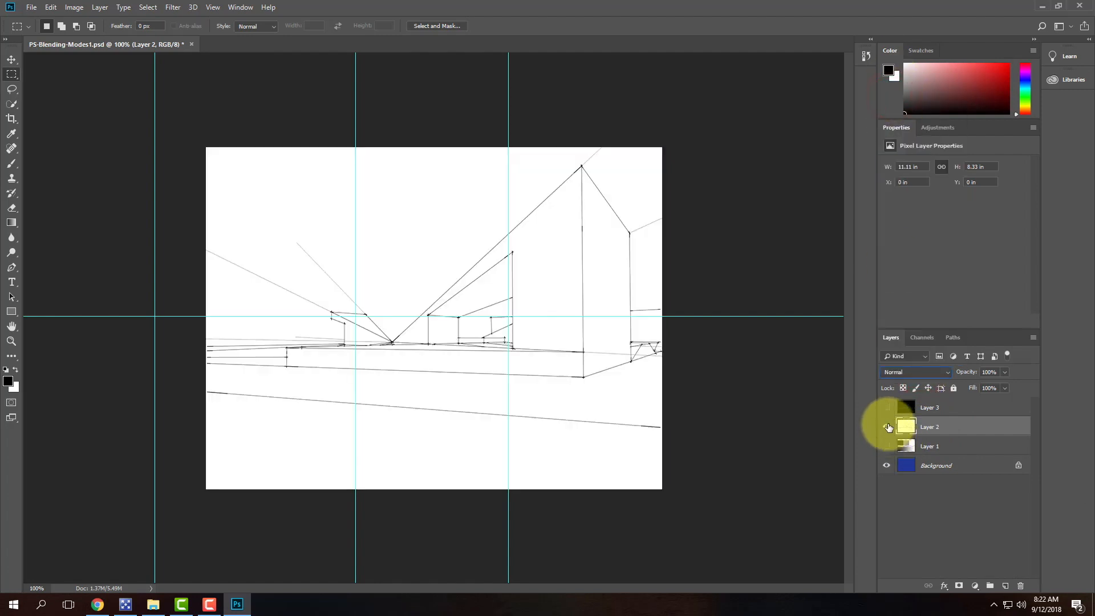
Hide Layer 2, and select and show Layer 3 above the blue Background.
click(886, 427)
click(916, 411)
click(886, 407)
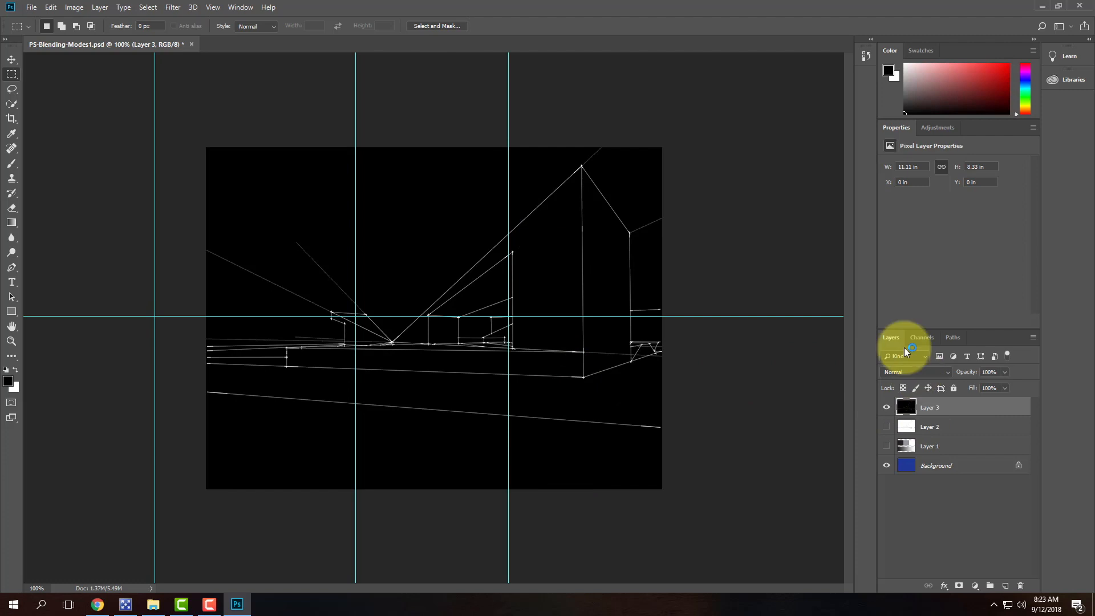
Apply the Multiply blending mode to Layer 3, followed by Screen, to compare how each blends with the Background.
click(902, 372)
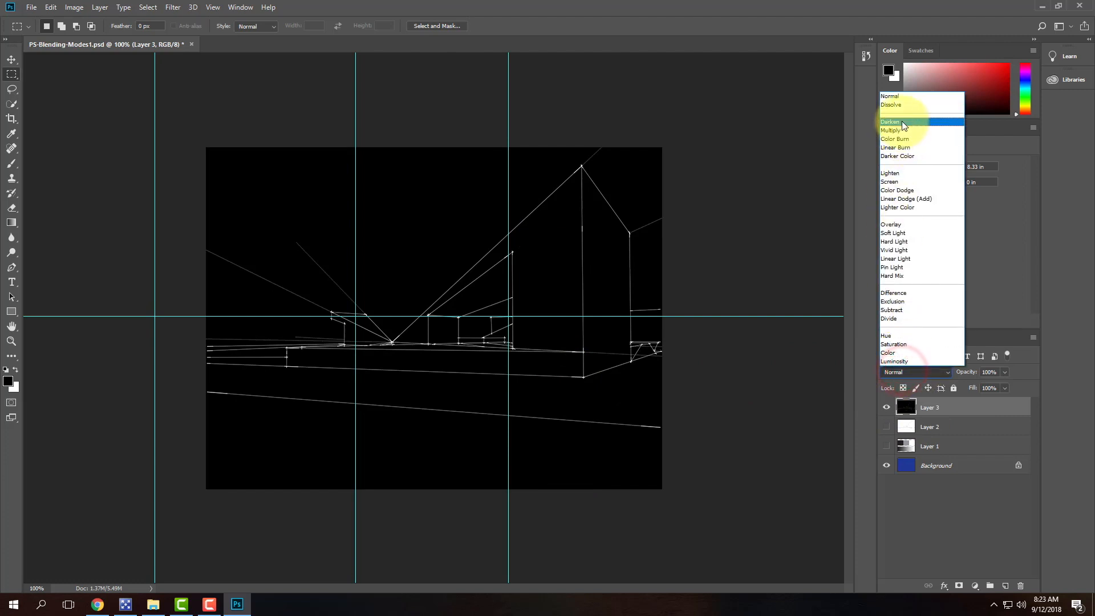
click(899, 130)
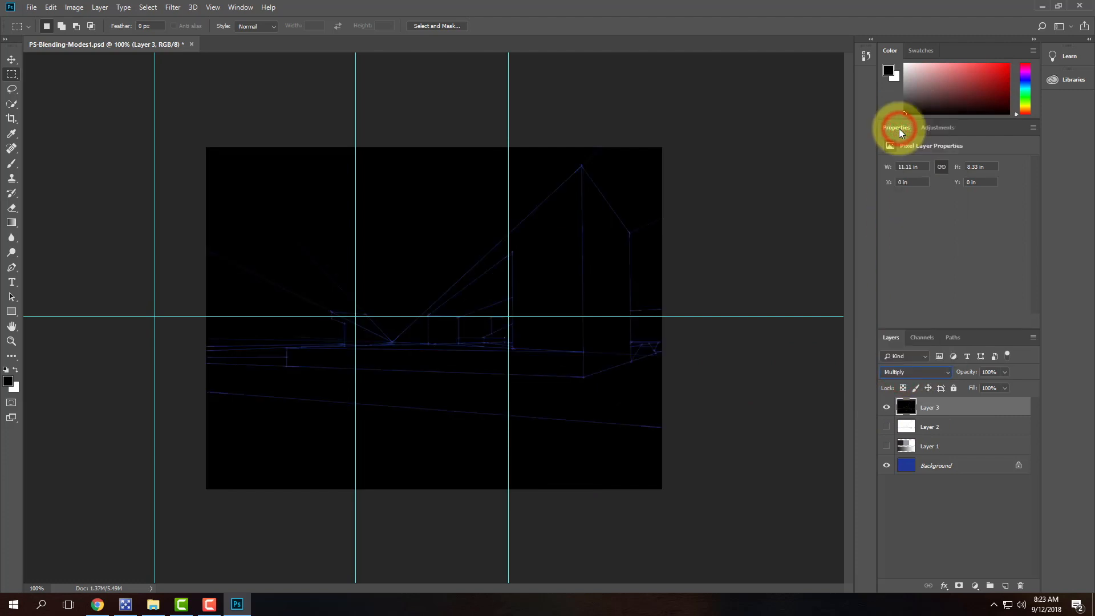
click(908, 372)
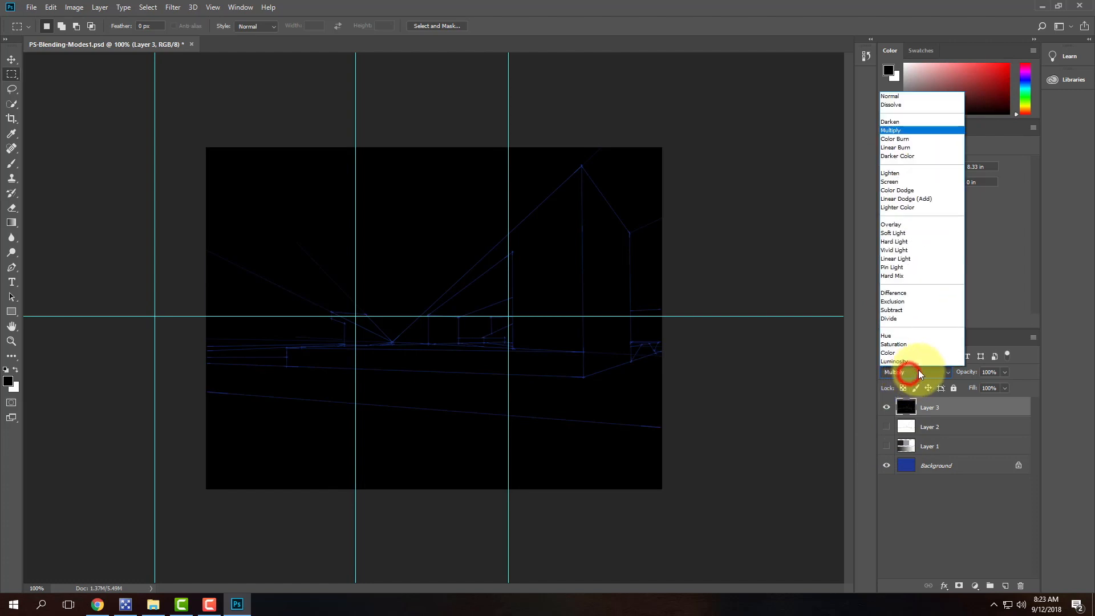
click(905, 181)
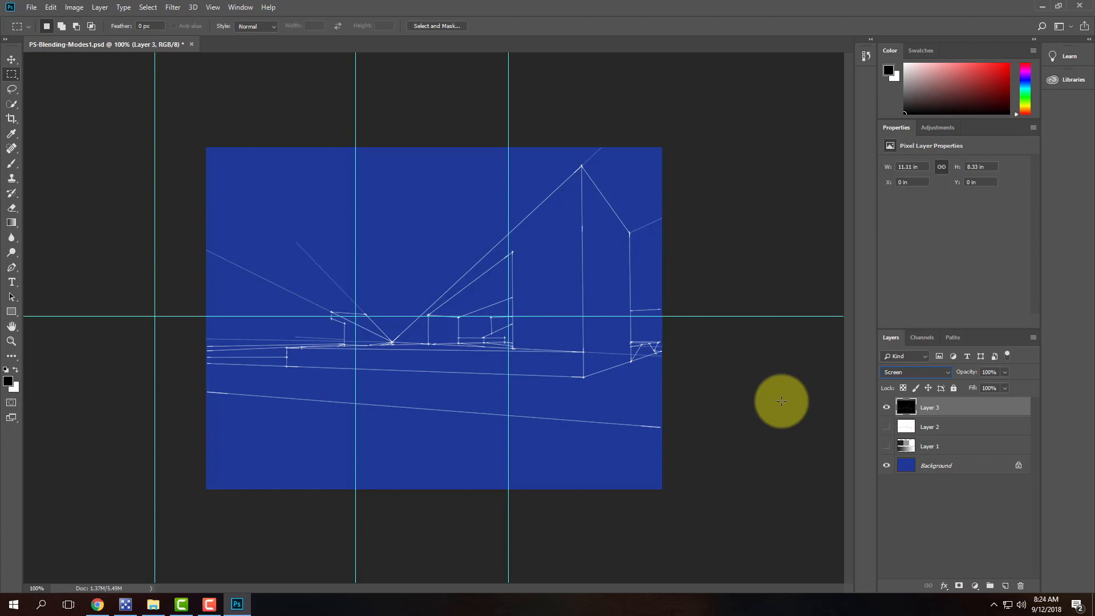
Switch to Chrome and open search.creativecommons.org in a new tab.
click(97, 604)
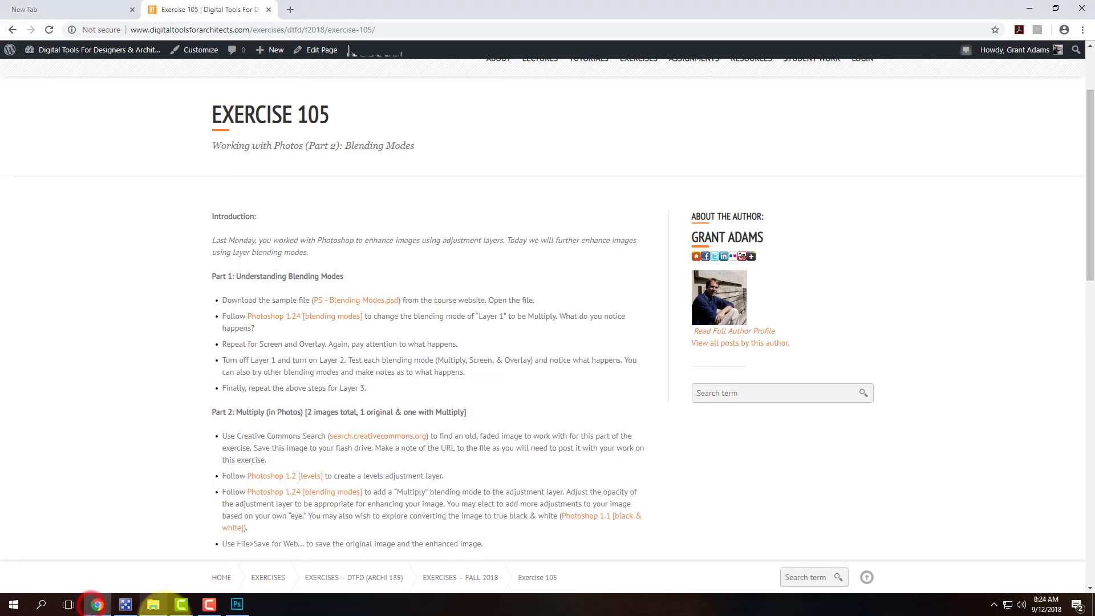
click(290, 9)
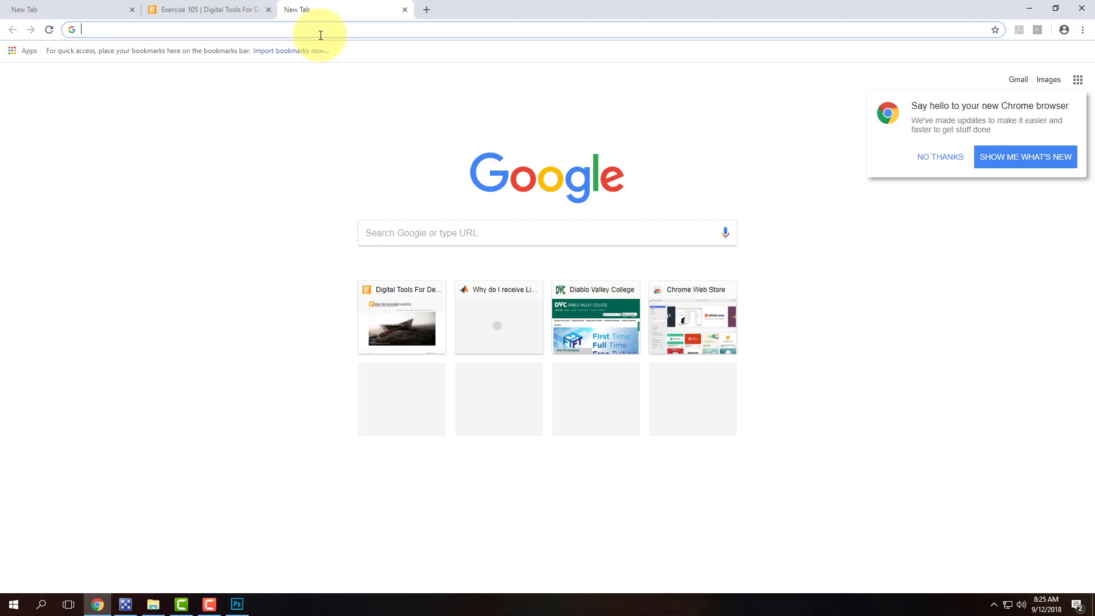
text(sear)
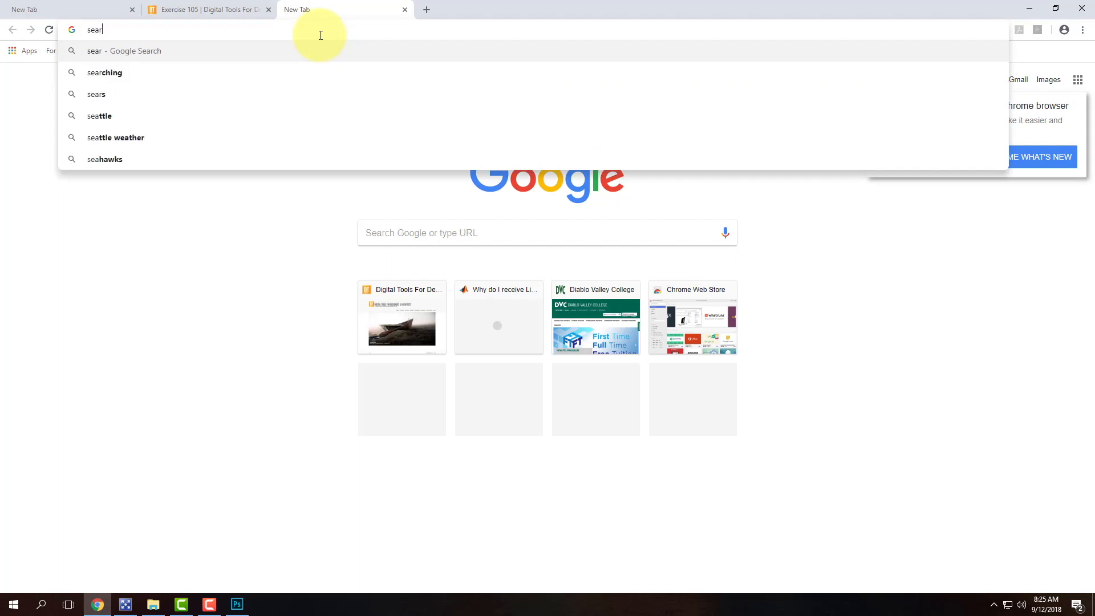
text(ch.creat)
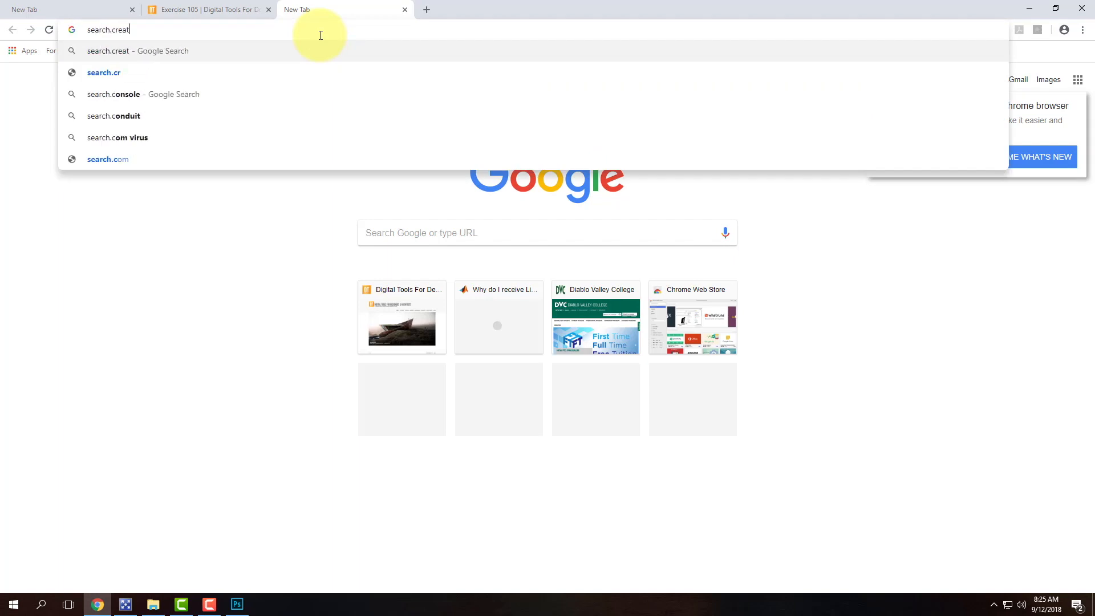
text(ivecommons.org)
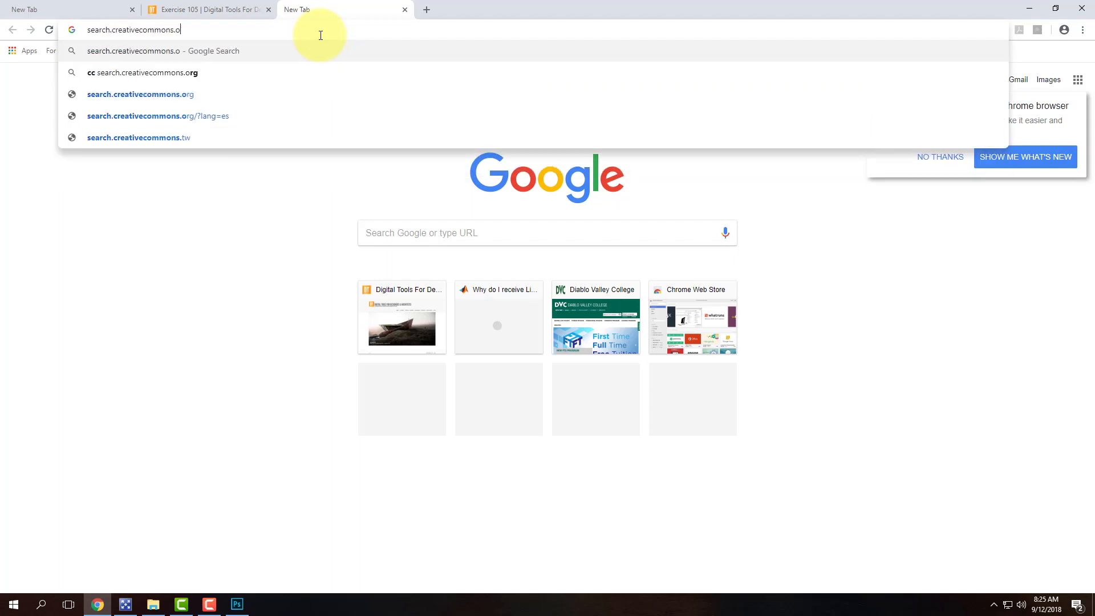
key(Return)
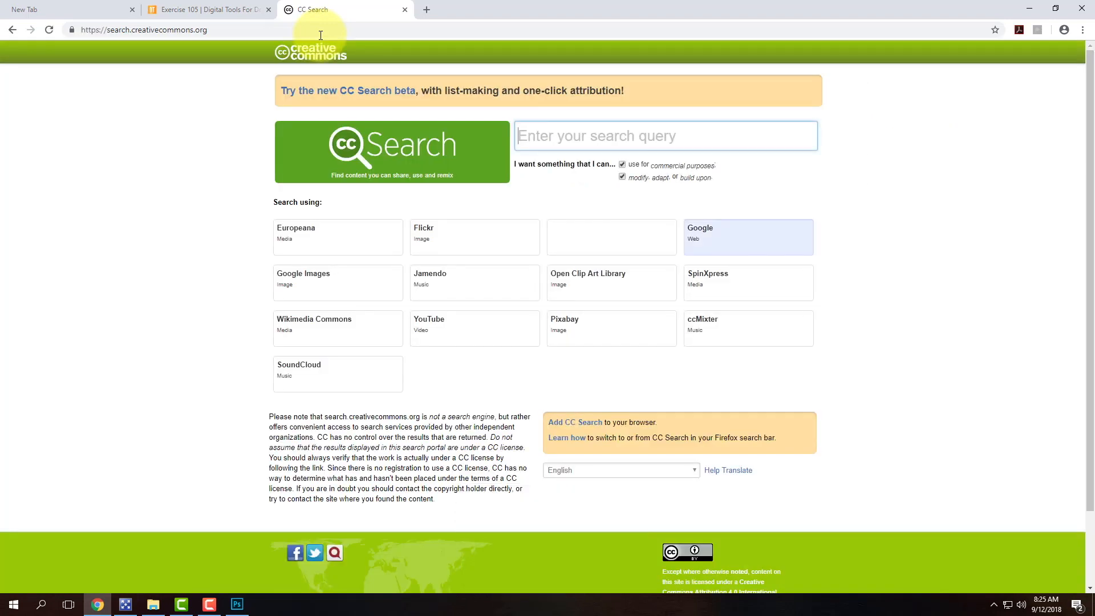
Search Creative Commons for "old photograph" using Google Images, with commercial use and modification allowed.
click(524, 140)
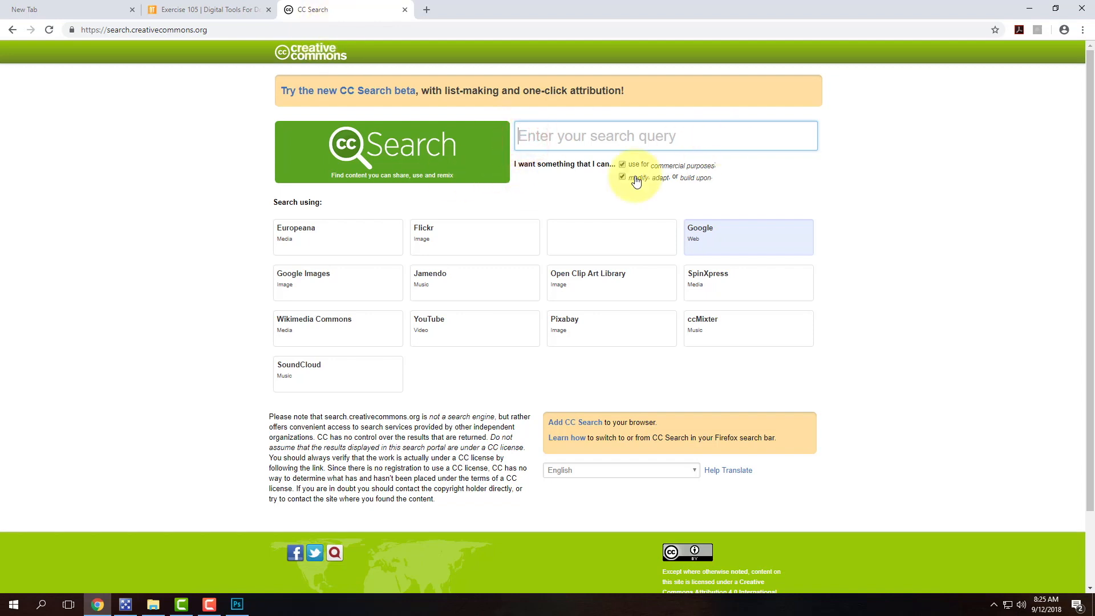
text(old photograph)
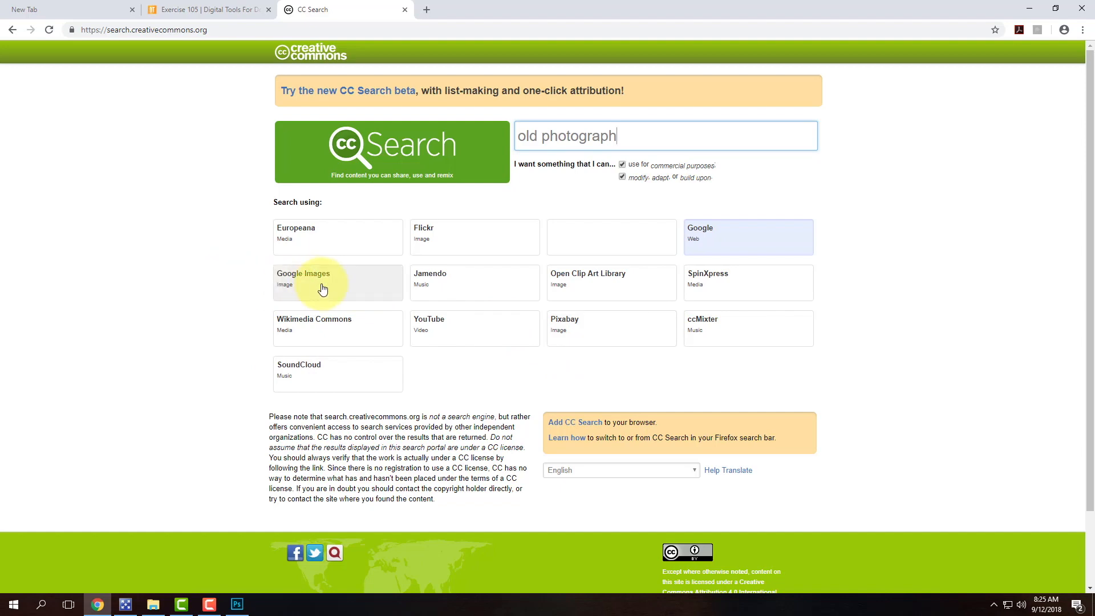
click(322, 288)
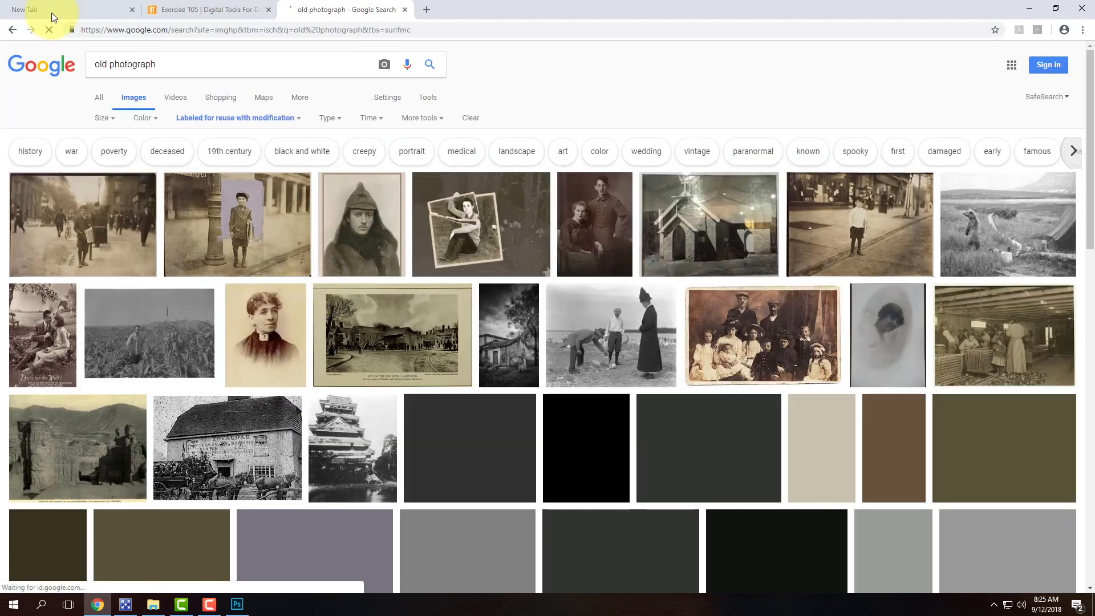
click(13, 30)
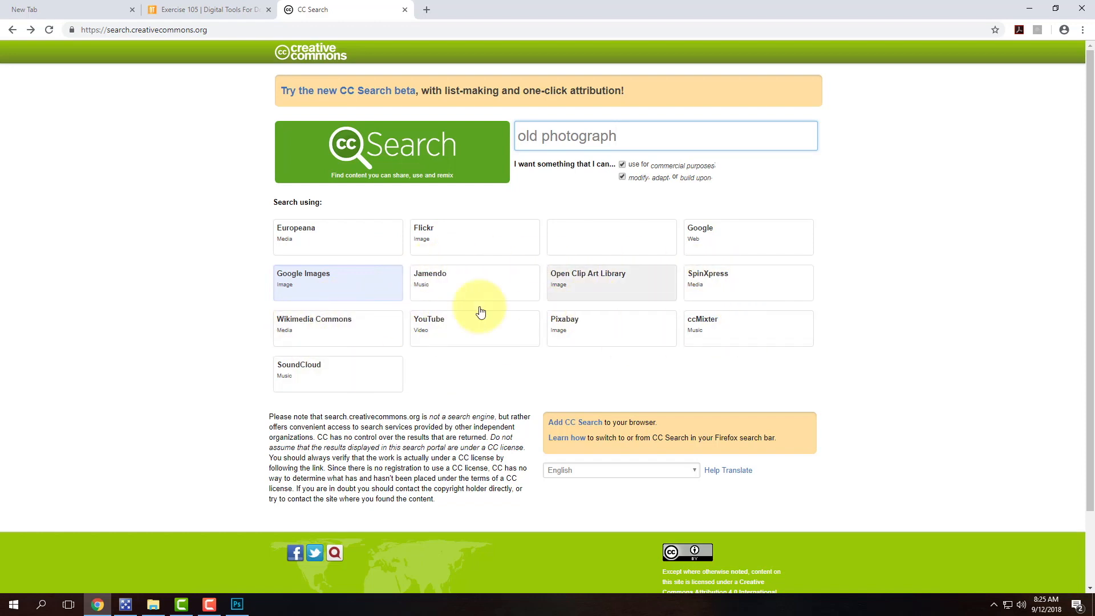
click(337, 286)
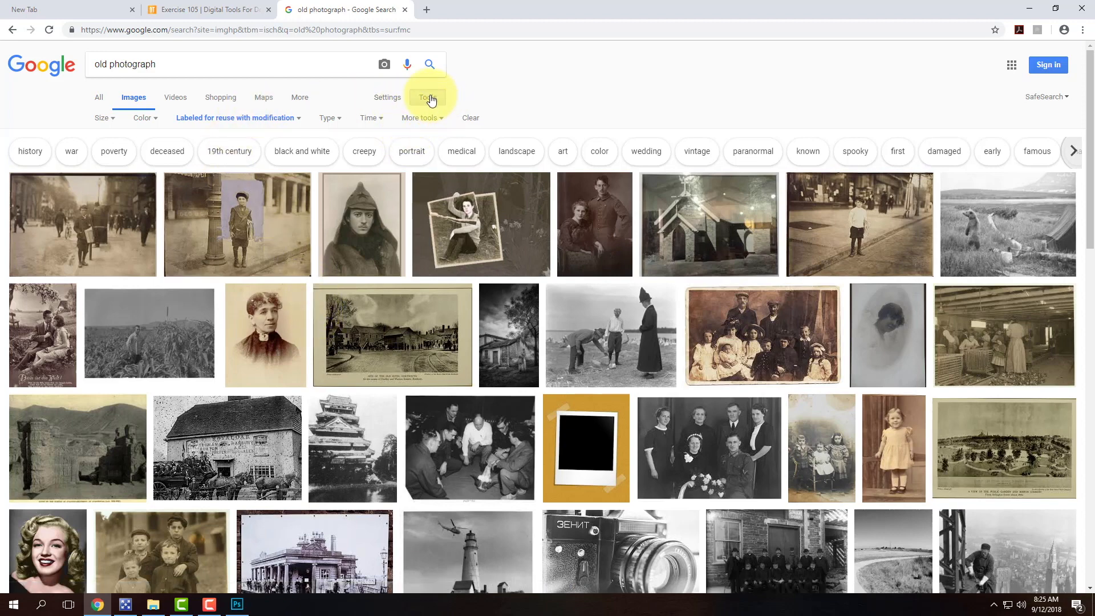
Filter the image results to sizes larger than 4 MP.
click(429, 98)
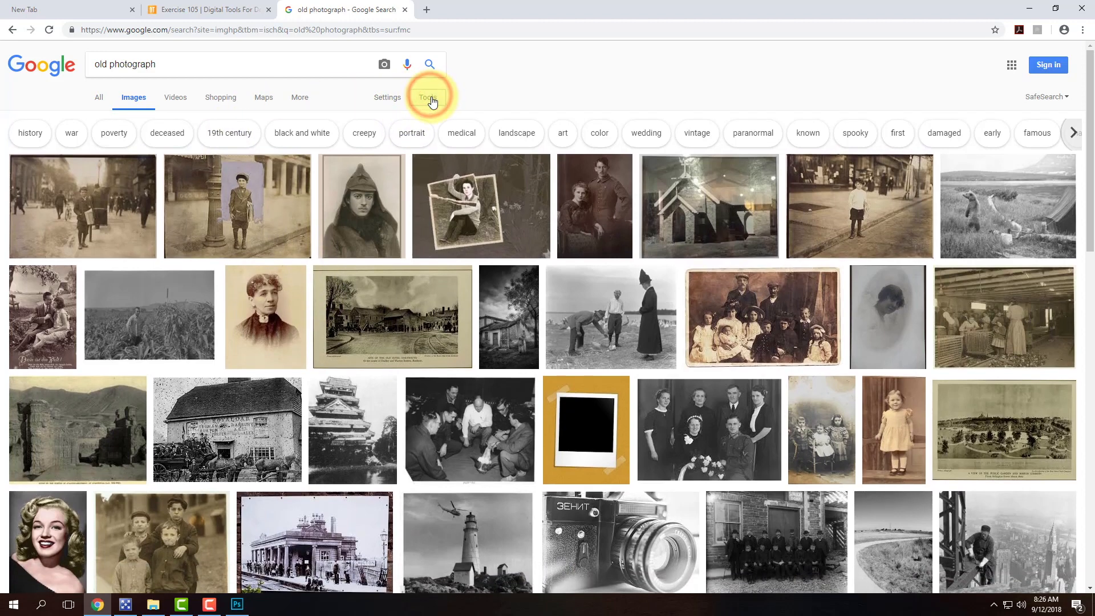
click(429, 100)
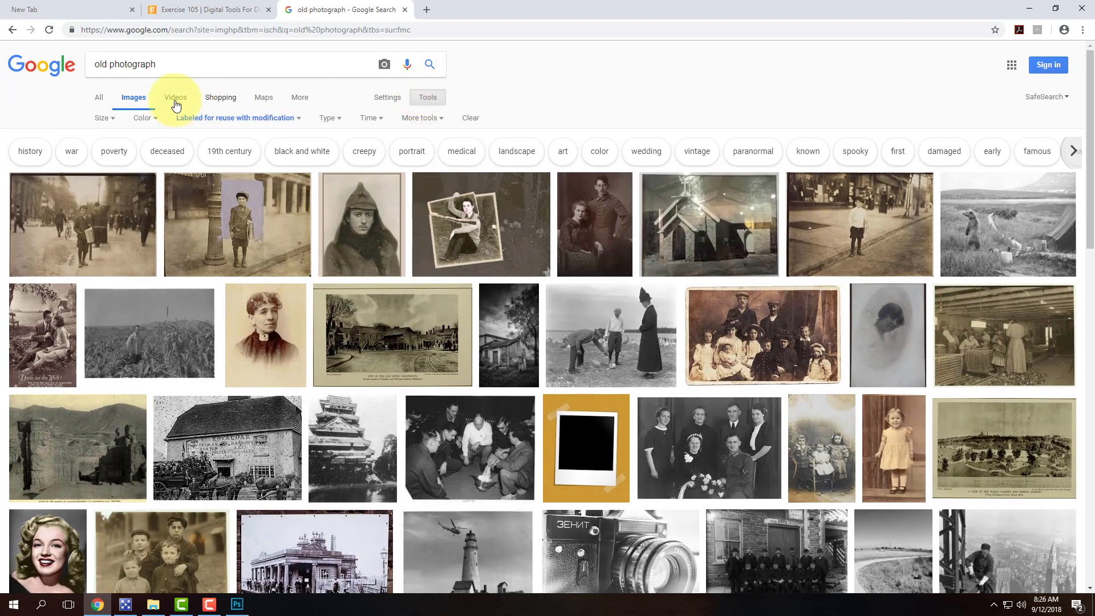
click(105, 121)
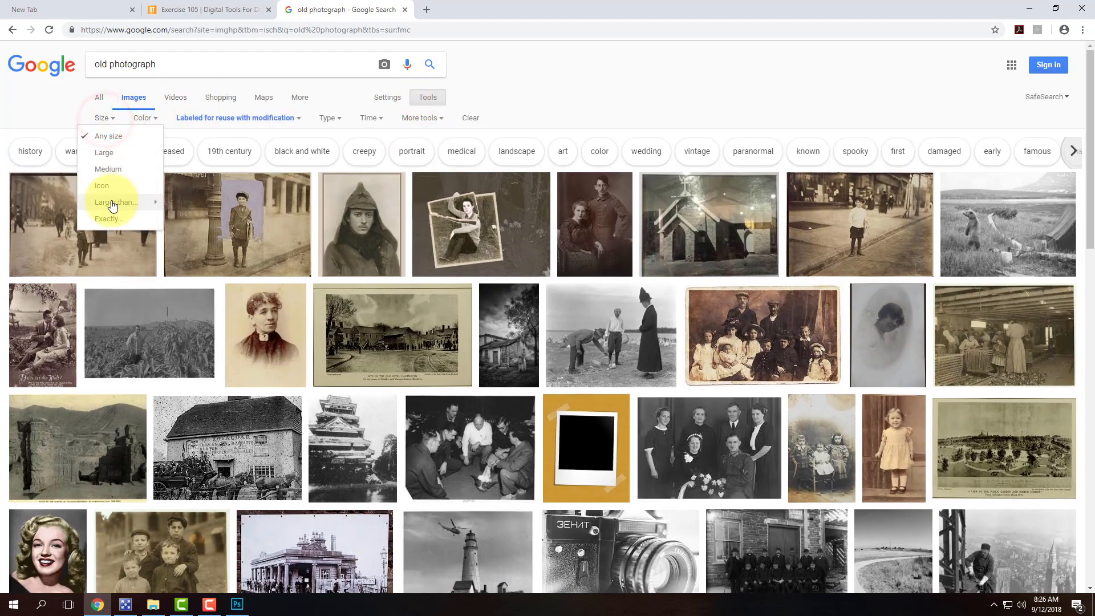
mouse_move(114, 203)
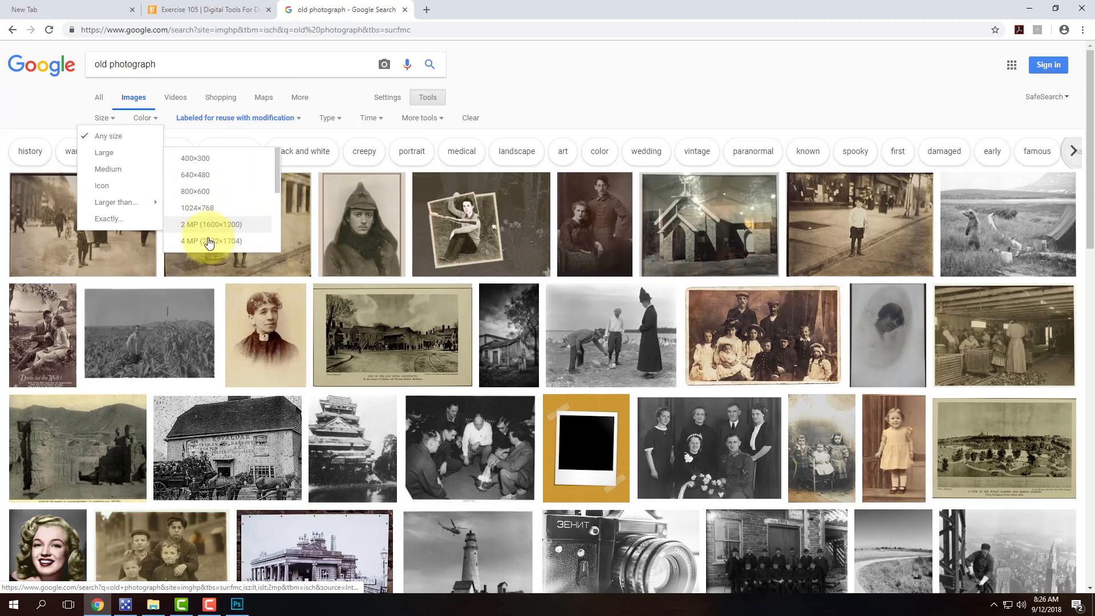
click(229, 240)
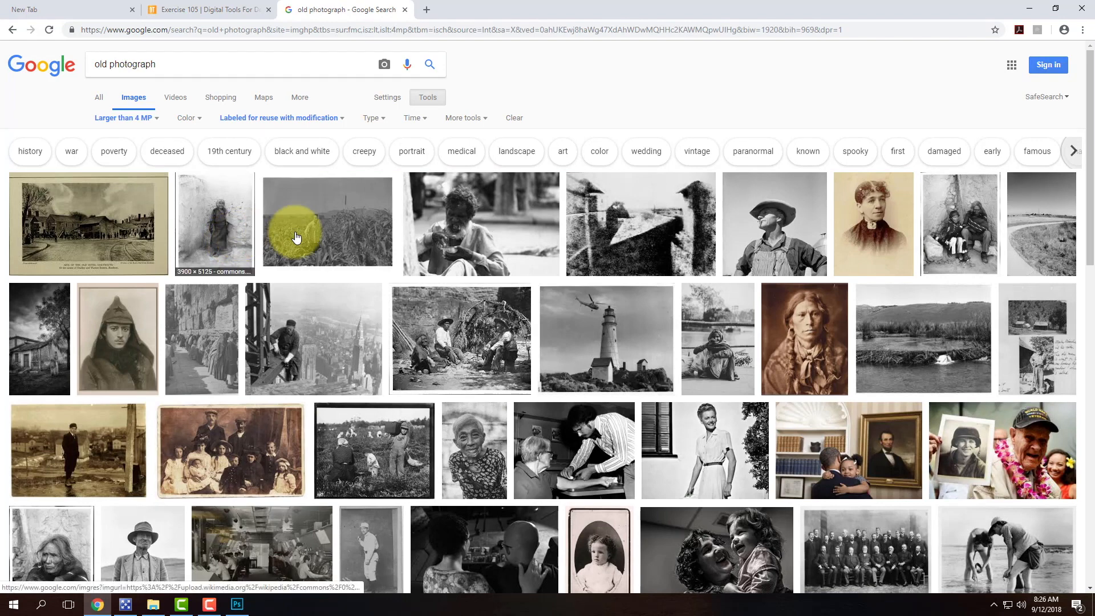
Look through the filtered results and preview the sepia photograph of field artillery pieces.
scroll(311, 243, down, 1)
scroll(313, 251, down, 7)
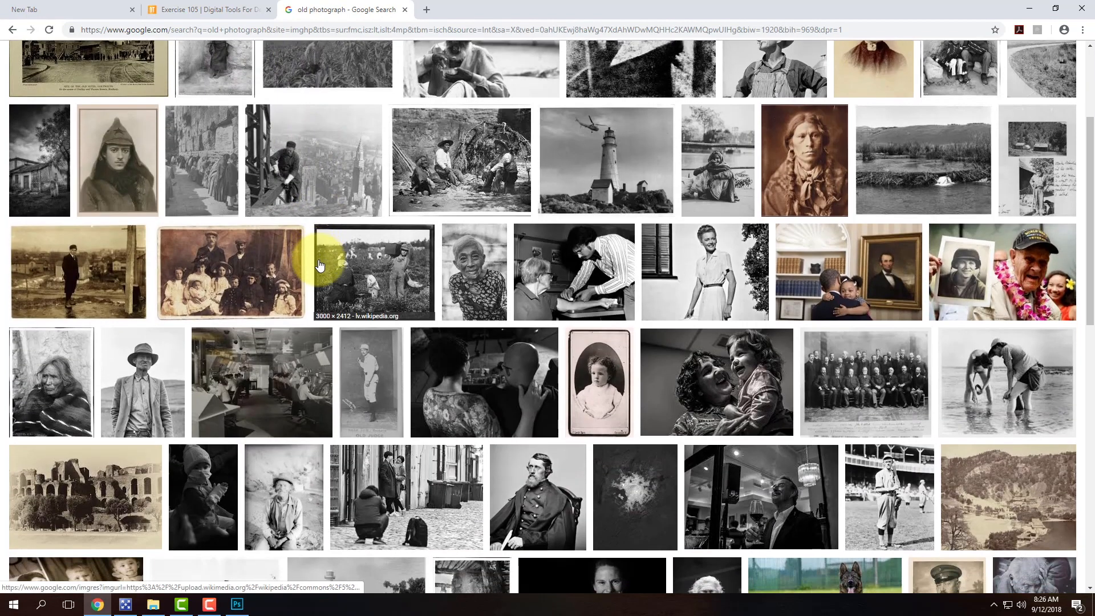
scroll(319, 264, down, 10)
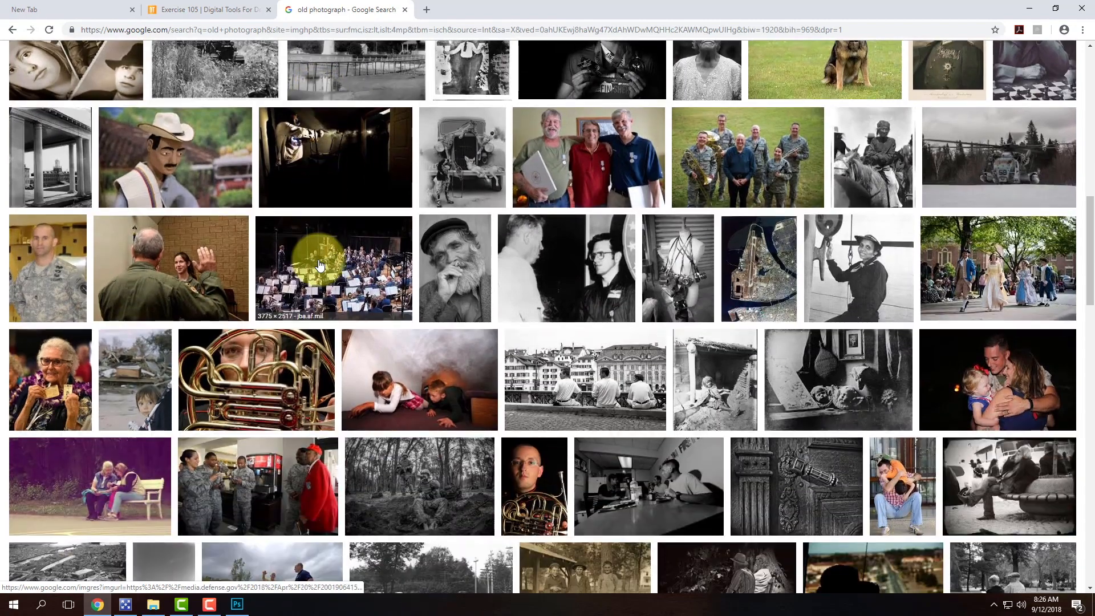
scroll(319, 264, down, 7)
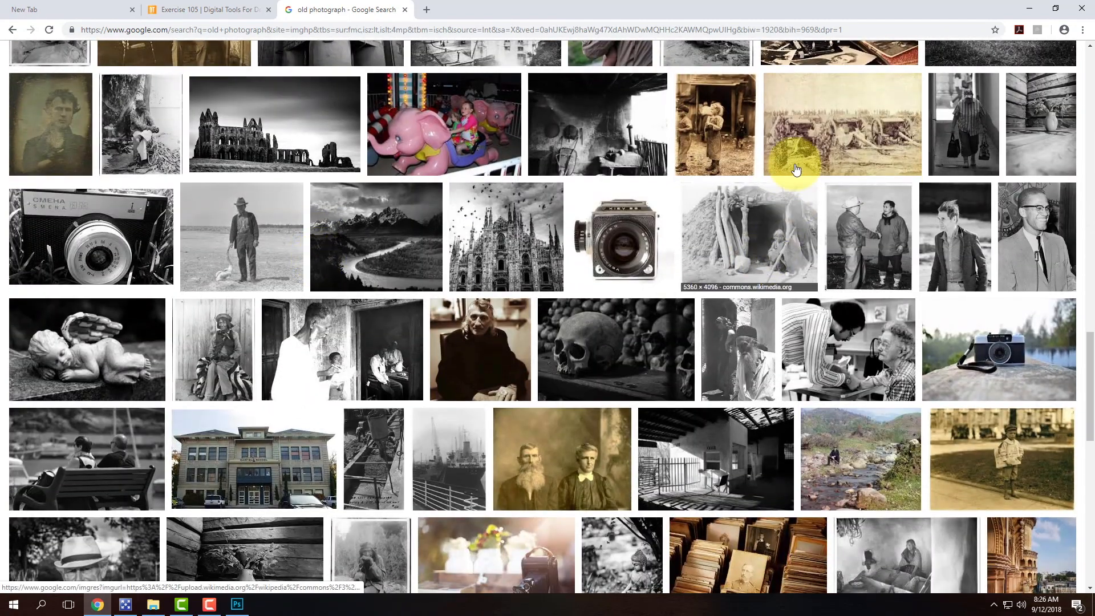
click(828, 131)
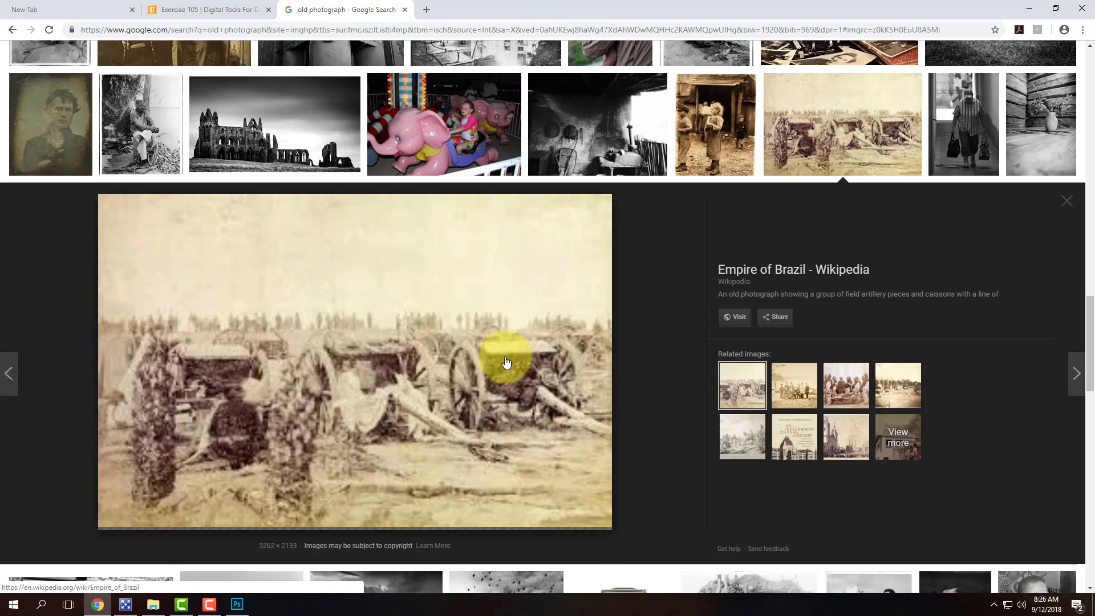
Look through the remaining "old photograph" image results, including the additional ones, for a faded photo that suits the exercise.
scroll(798, 97, down, 3)
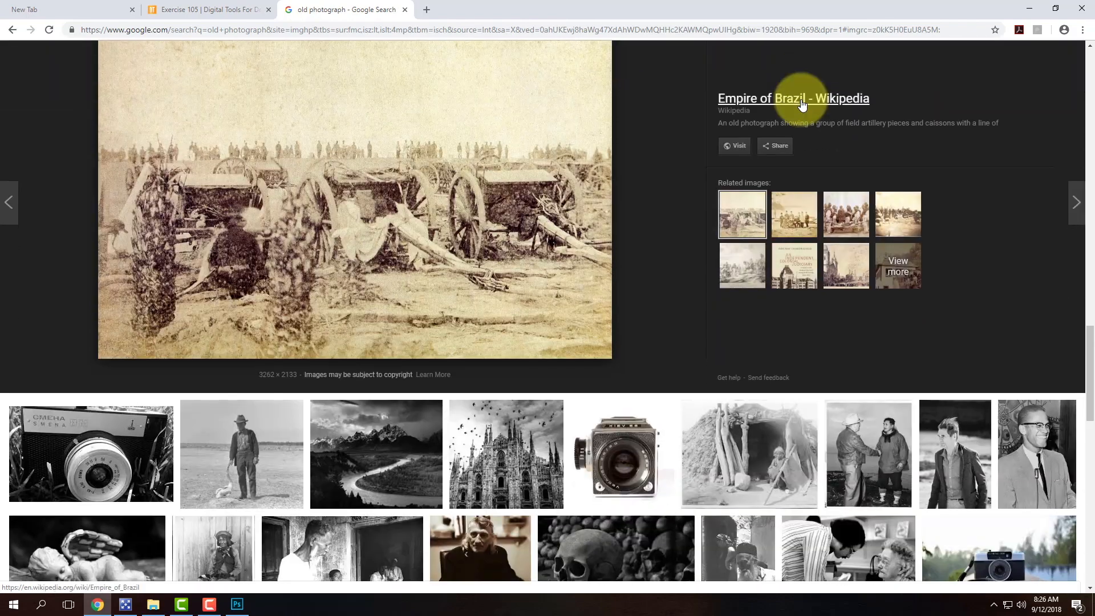
scroll(802, 106, down, 15)
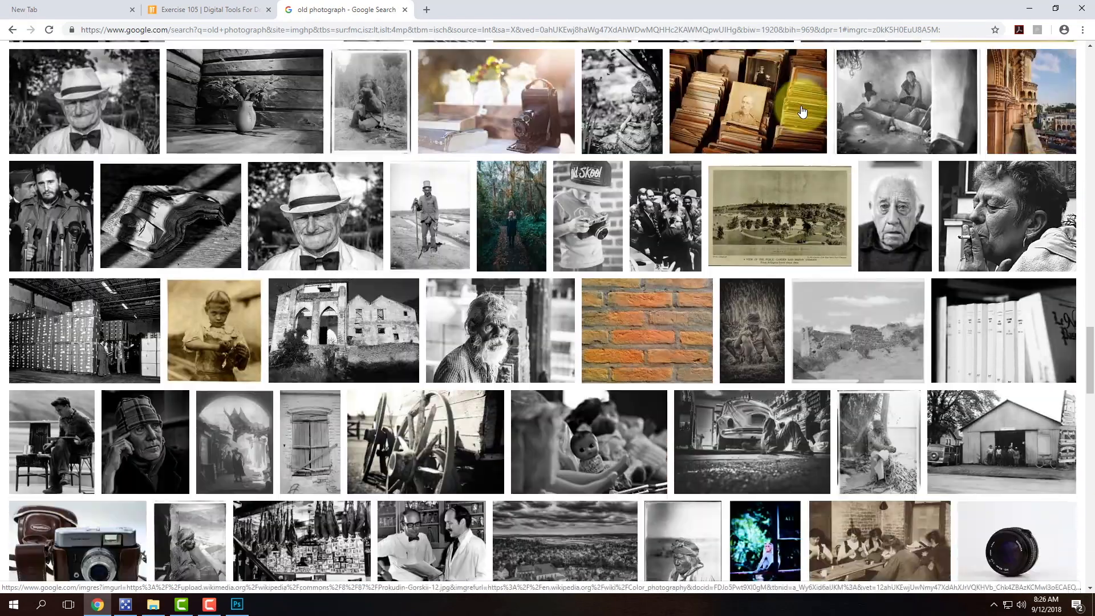
scroll(801, 111, down, 9)
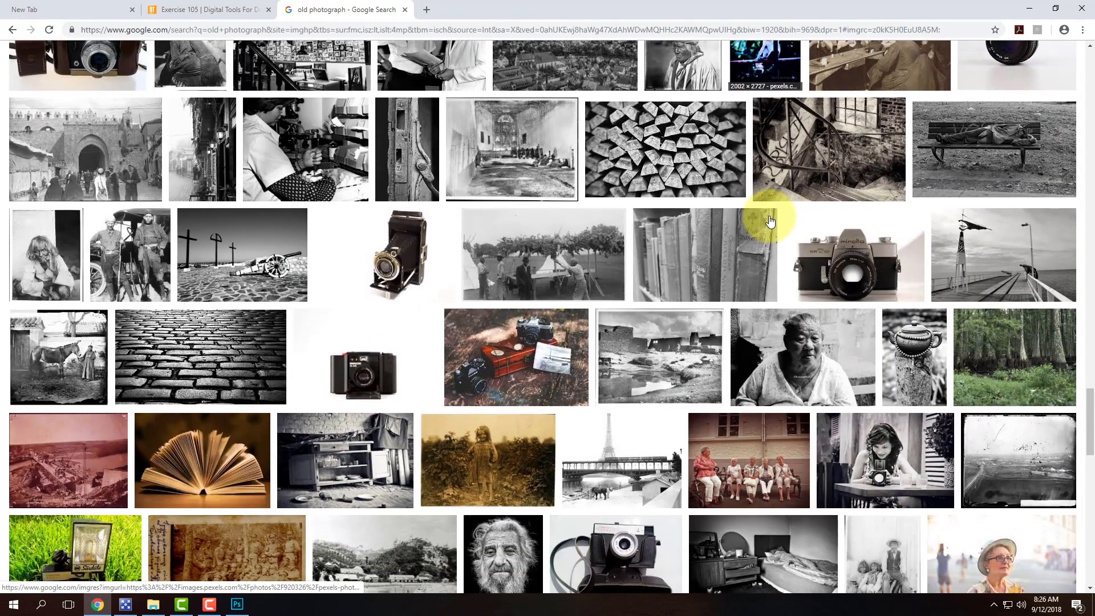
scroll(769, 220, down, 3)
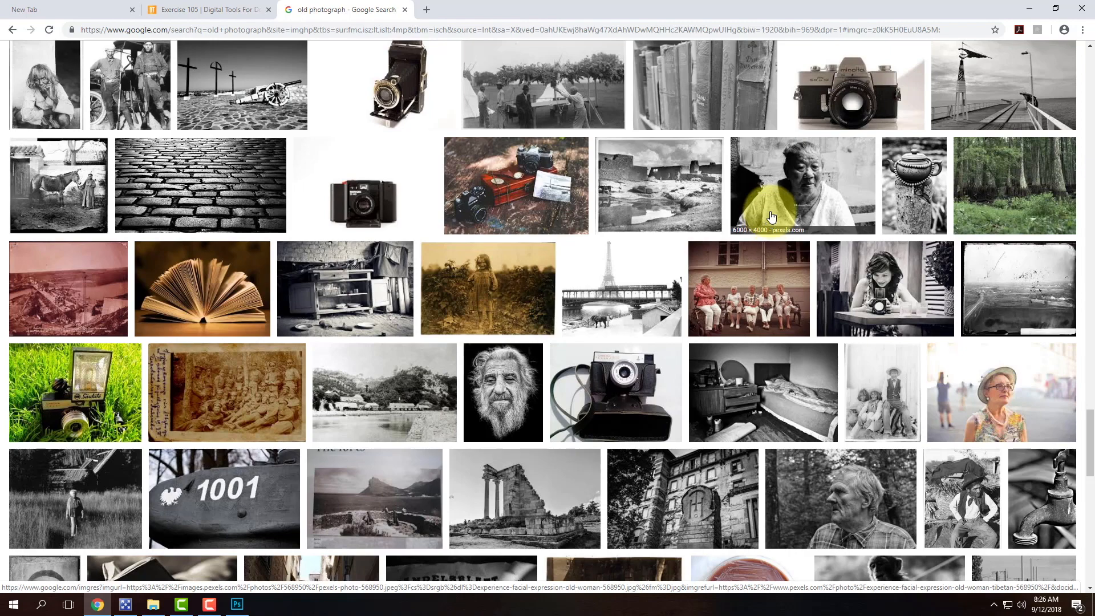
scroll(844, 160, down, 10)
scroll(844, 159, down, 8)
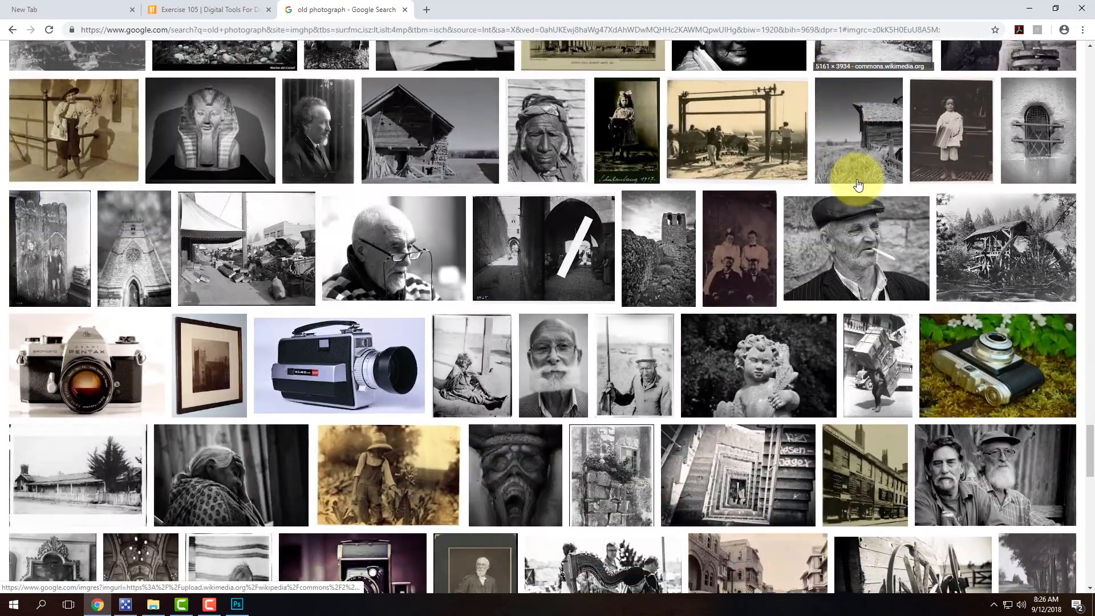
scroll(856, 183, down, 6)
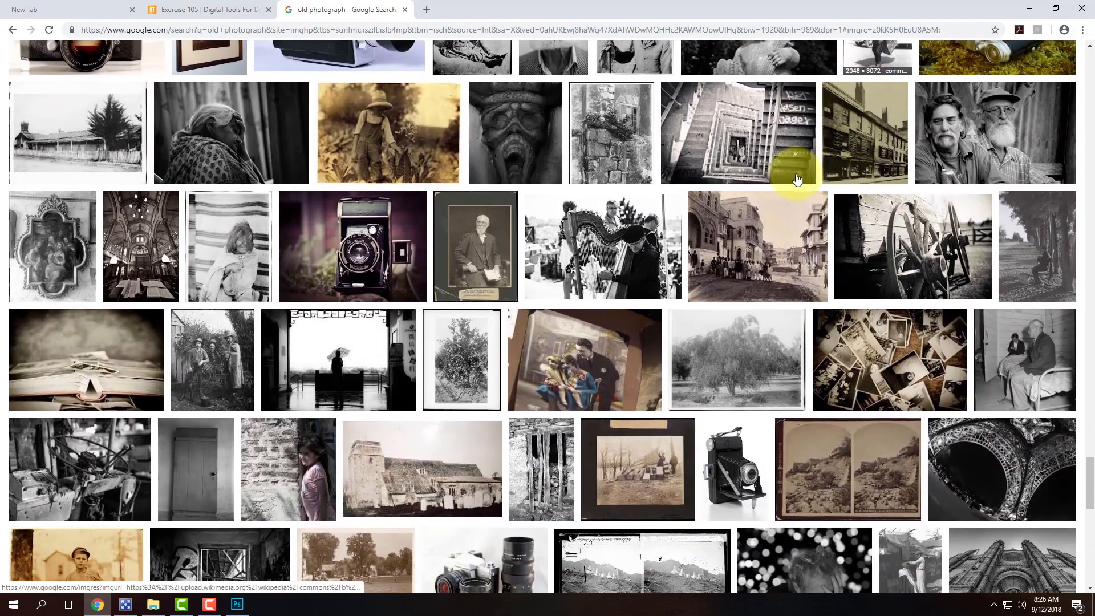
scroll(420, 171, down, 1)
scroll(313, 324, down, 7)
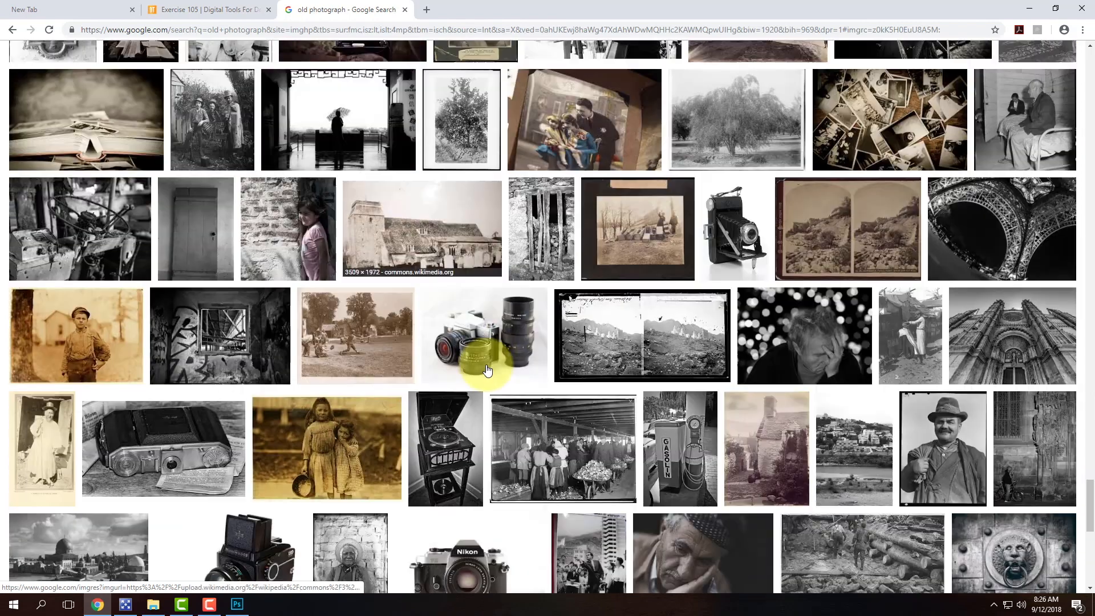
scroll(590, 352, down, 5)
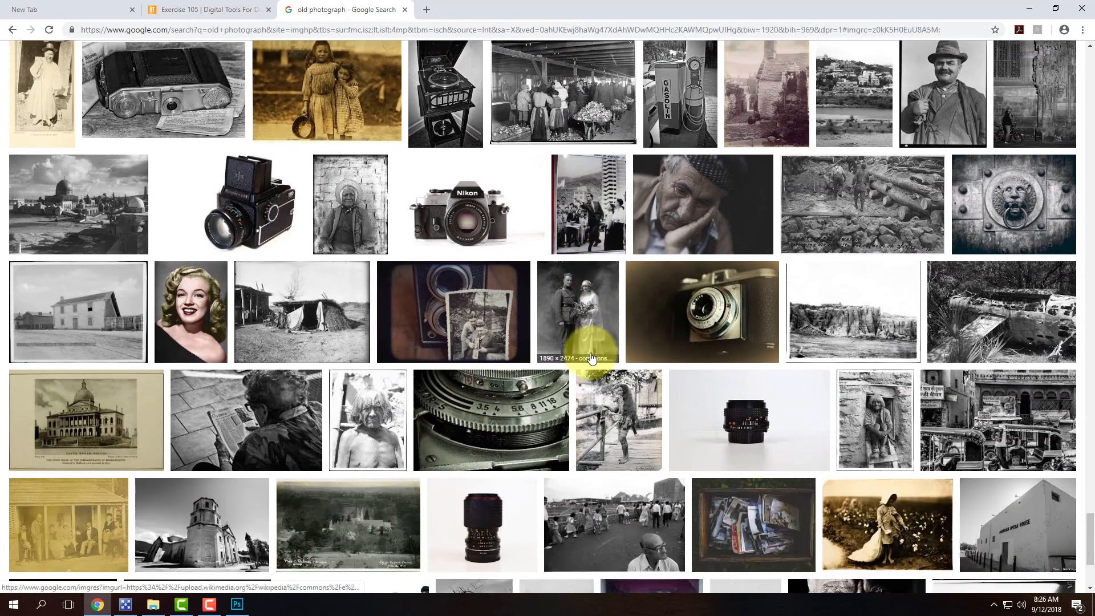
scroll(587, 354, down, 1)
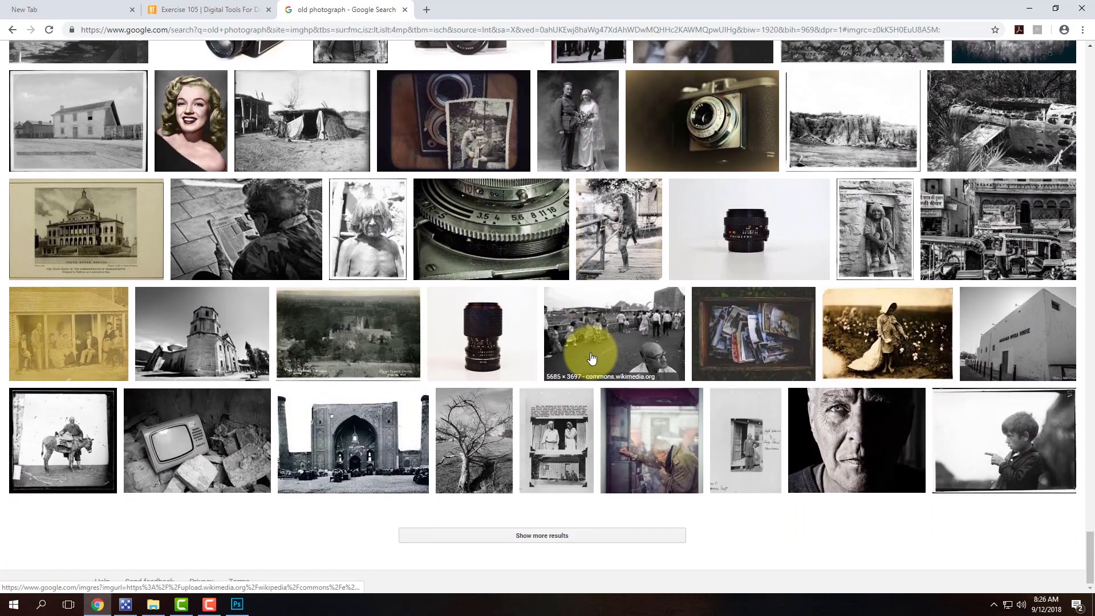
click(553, 536)
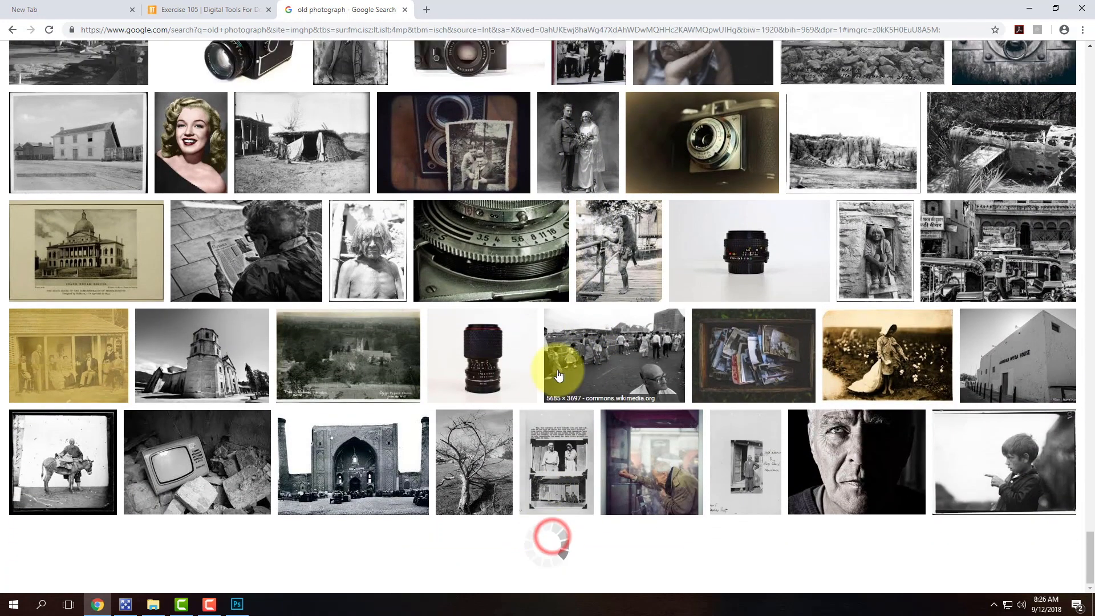
scroll(583, 357, up, 20)
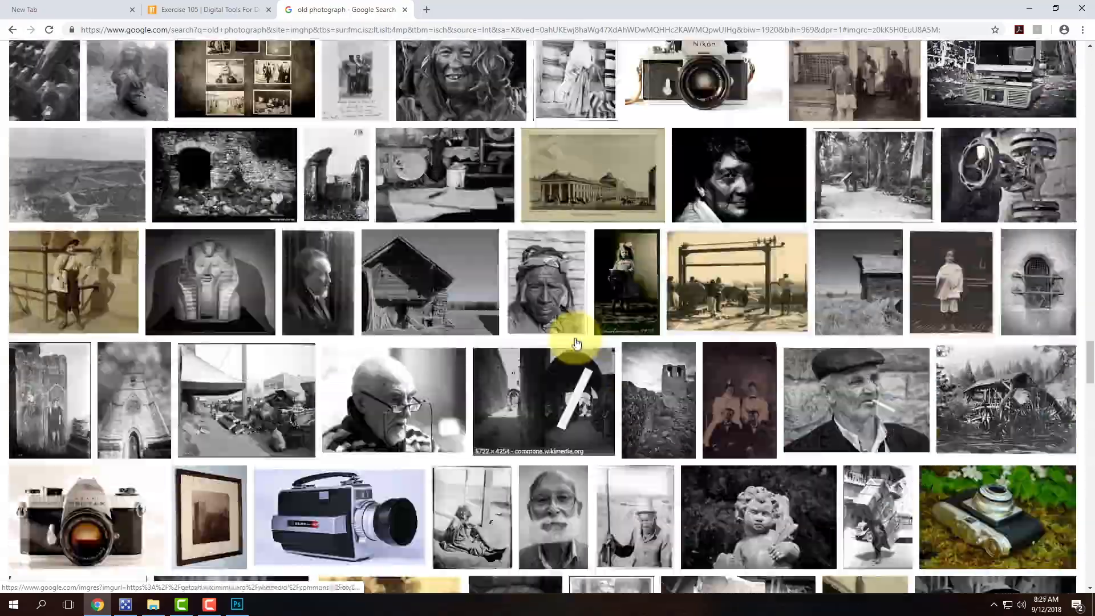
scroll(575, 341, up, 20)
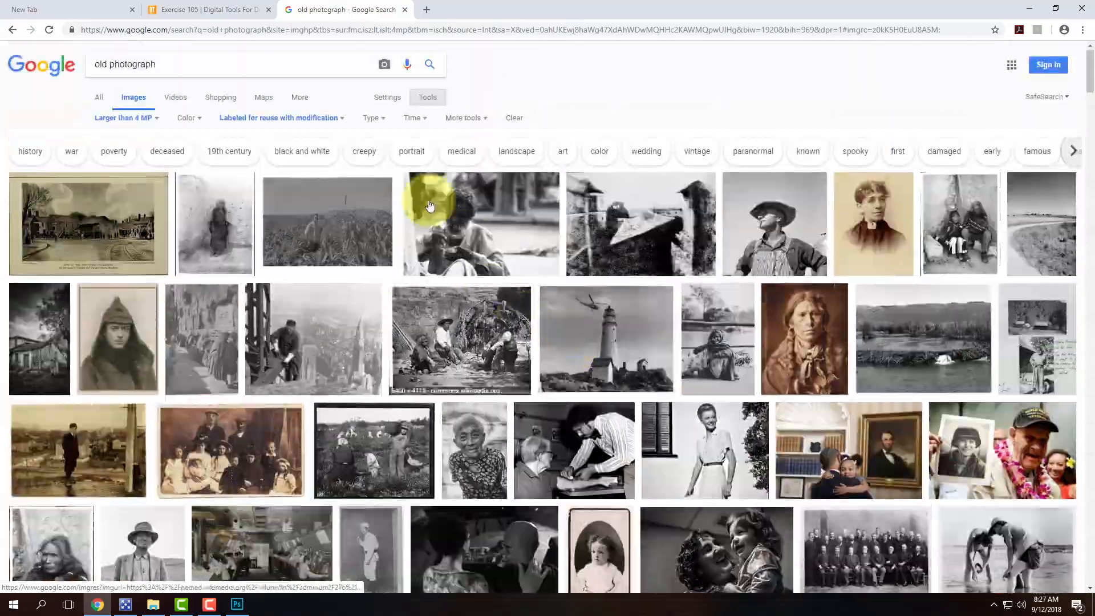
Refine the image search to "old photograph faded" and preview the Diana portrait drawing from Wikimedia Commons.
click(247, 58)
text(faded)
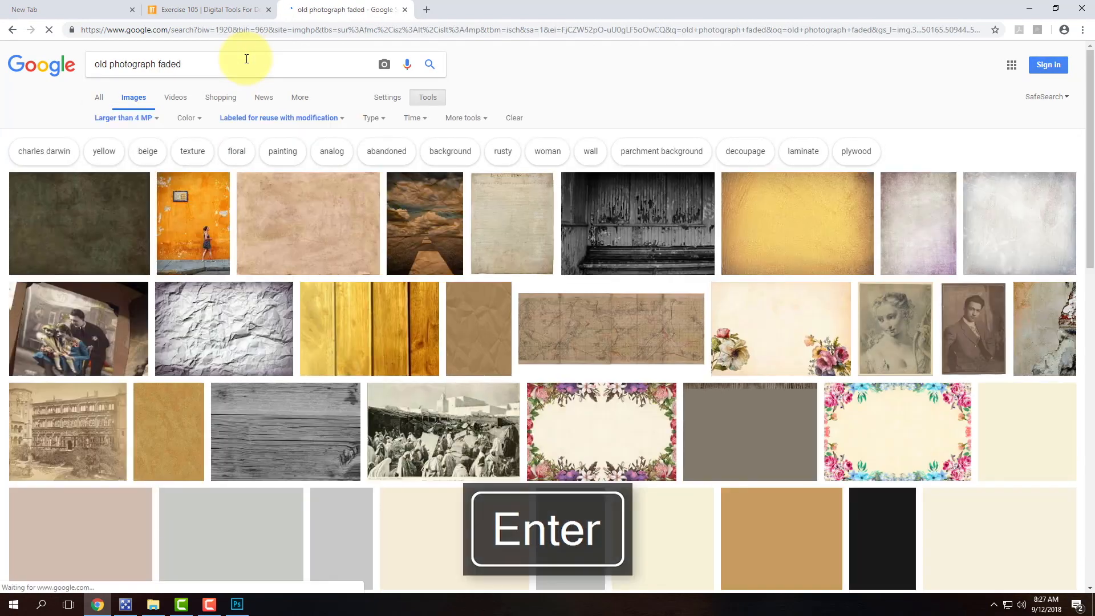
scroll(406, 247, down, 3)
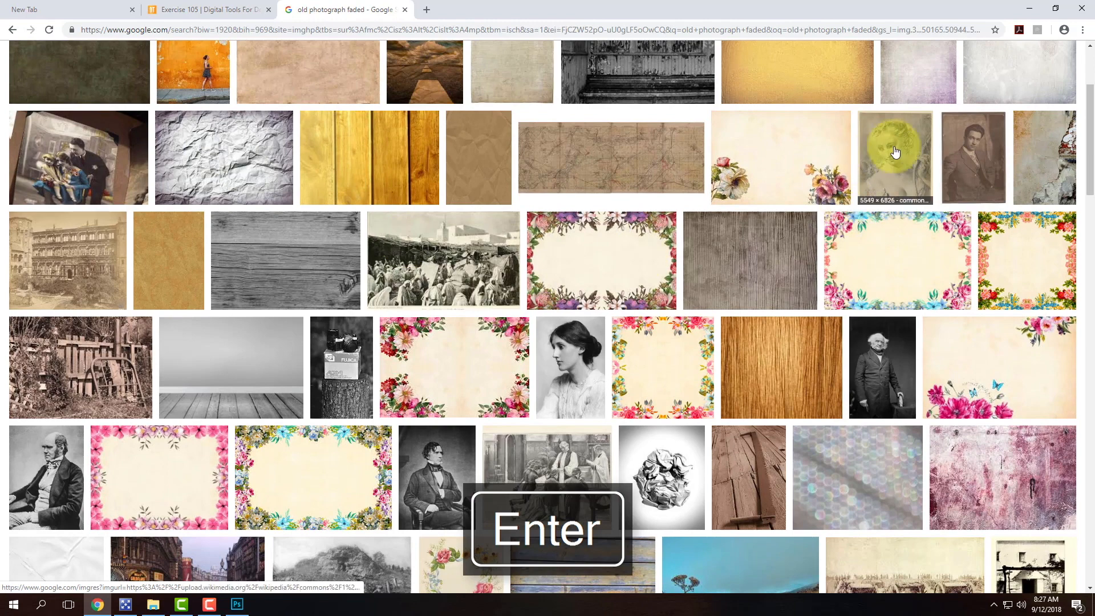
click(900, 166)
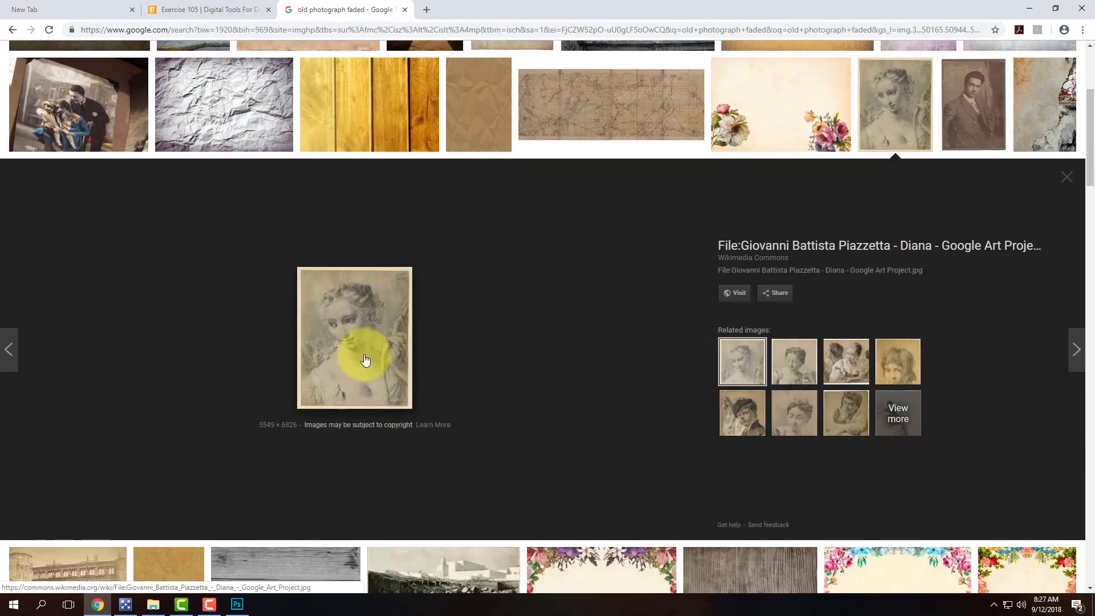
Look through the "old photograph faded" image results for a suitable faded old photo.
scroll(857, 109, down, 10)
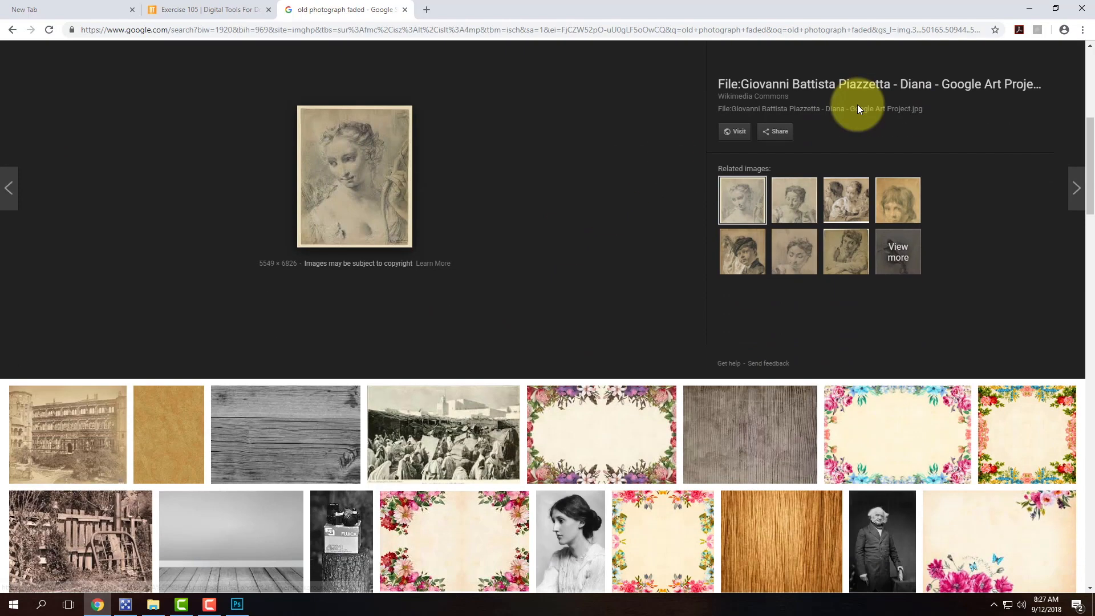
scroll(866, 154, down, 7)
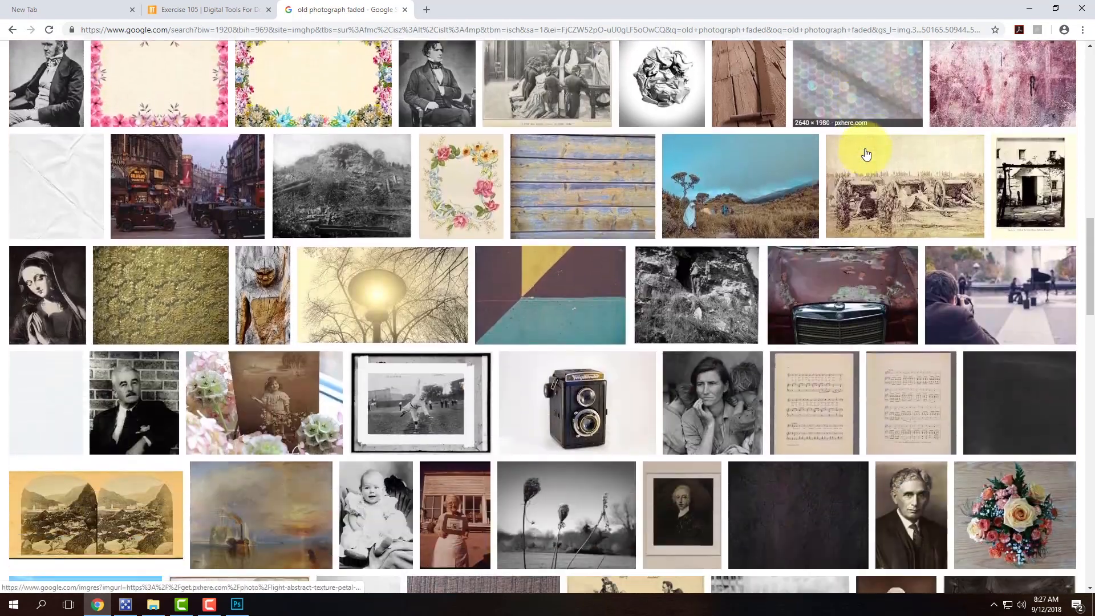
scroll(865, 149, down, 7)
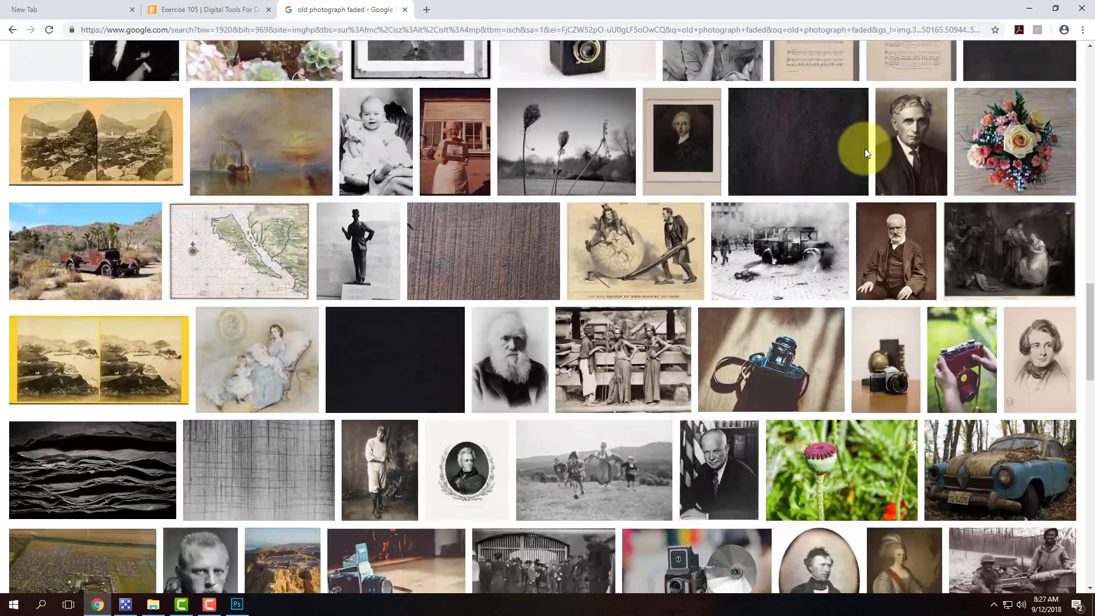
scroll(866, 154, down, 12)
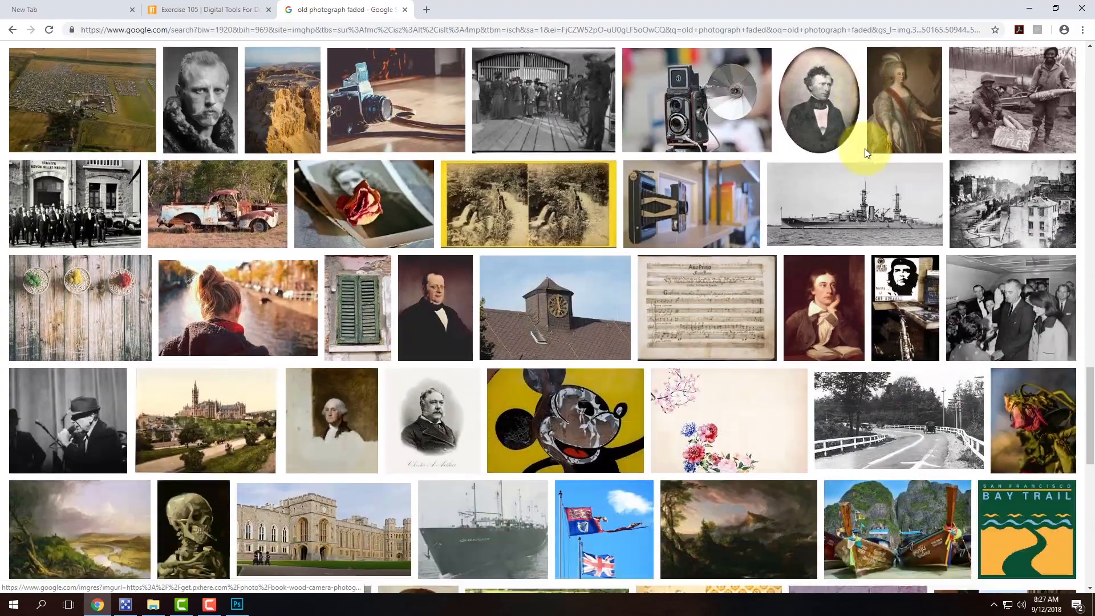
scroll(866, 154, down, 13)
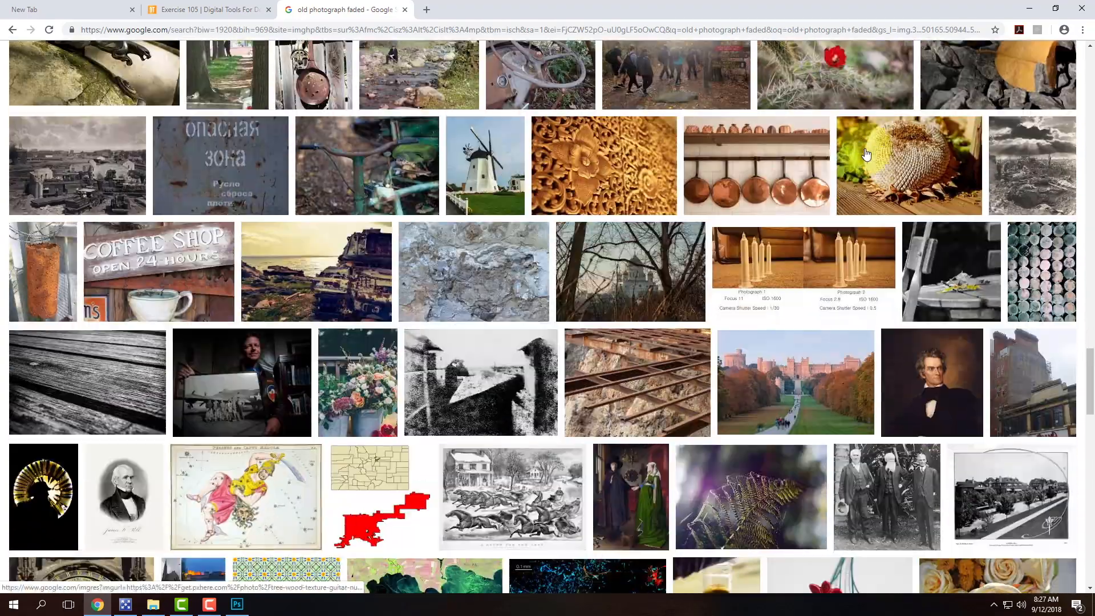
scroll(865, 153, down, 16)
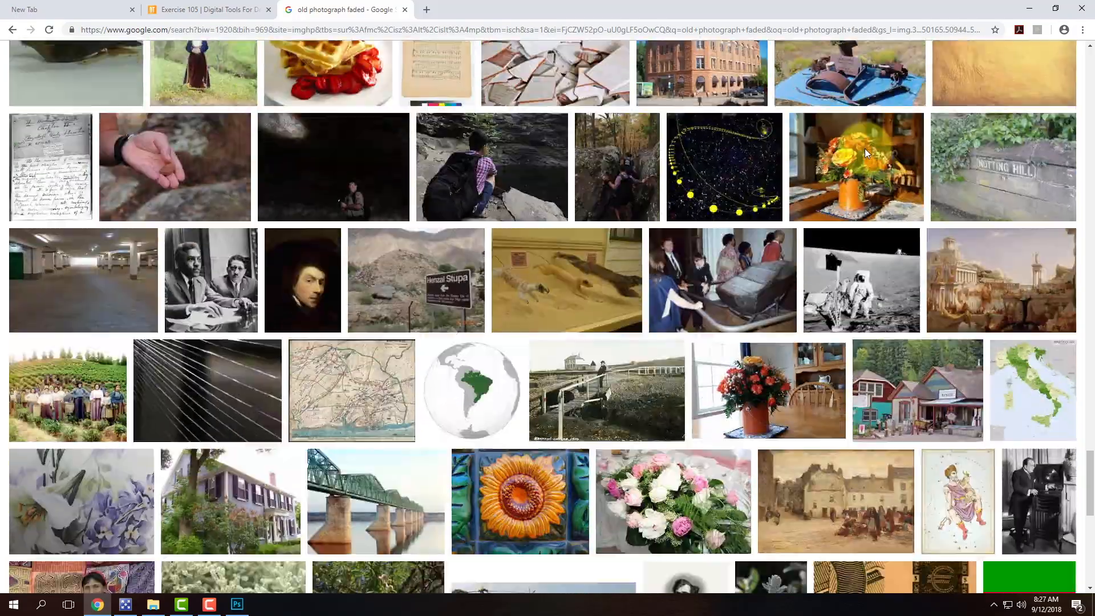
scroll(865, 150, down, 15)
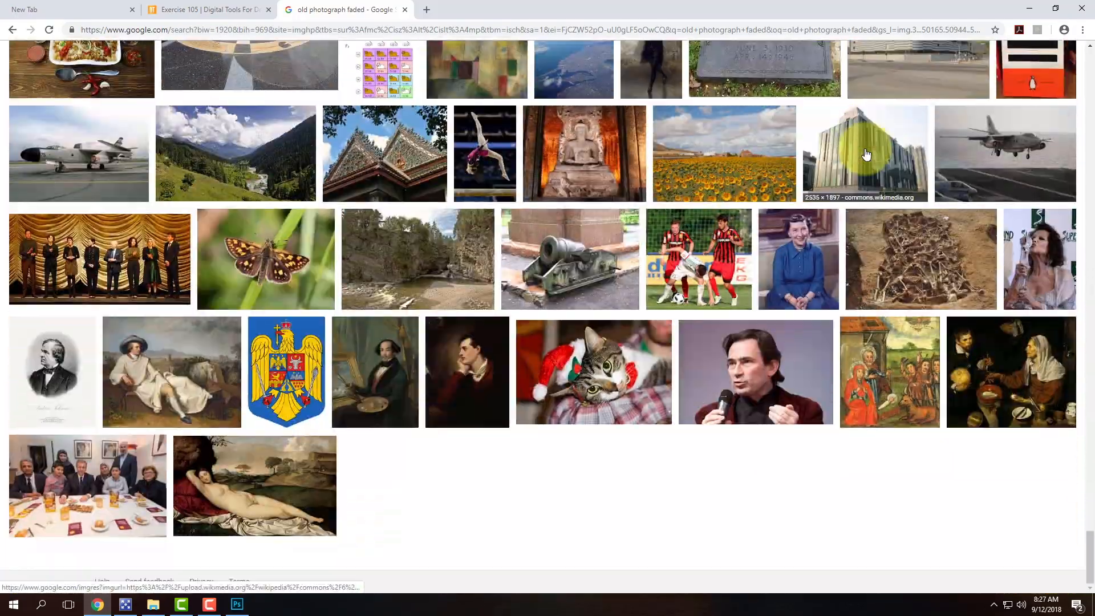
scroll(701, 152, up, 14)
scroll(441, 137, up, 6)
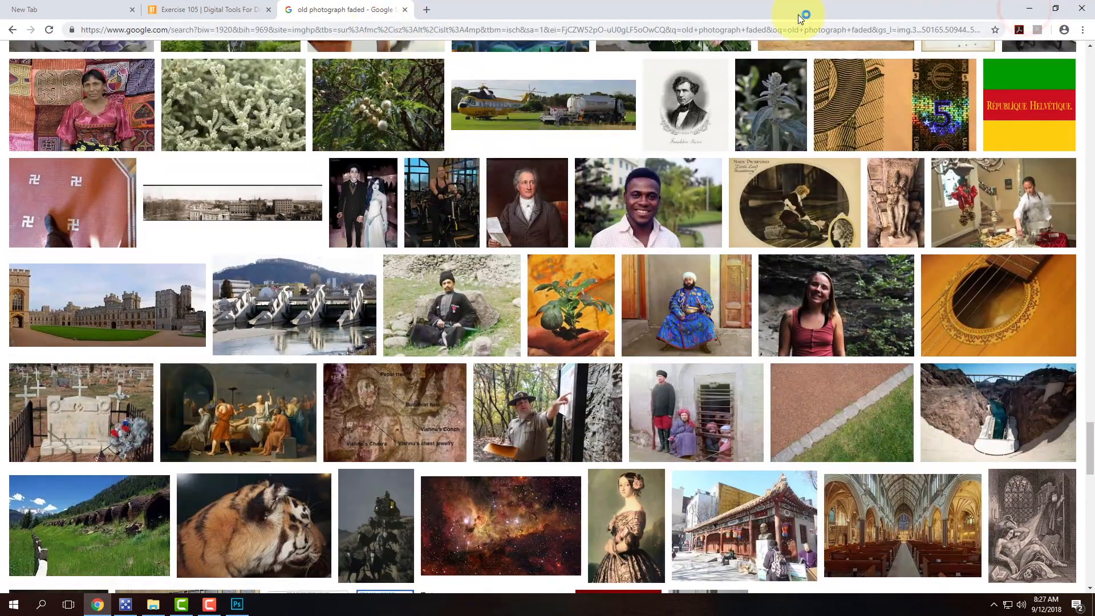
Switch to Photoshop and, for opening a file, browse to the Live Demonstrations folder in the college OneDrive.
click(1027, 10)
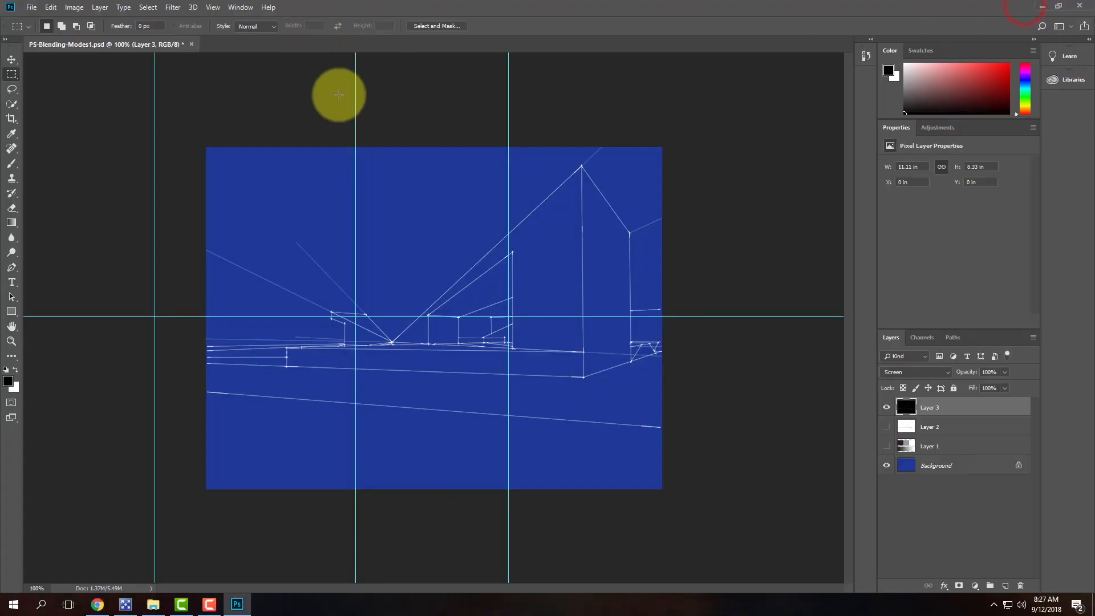
click(31, 8)
click(44, 30)
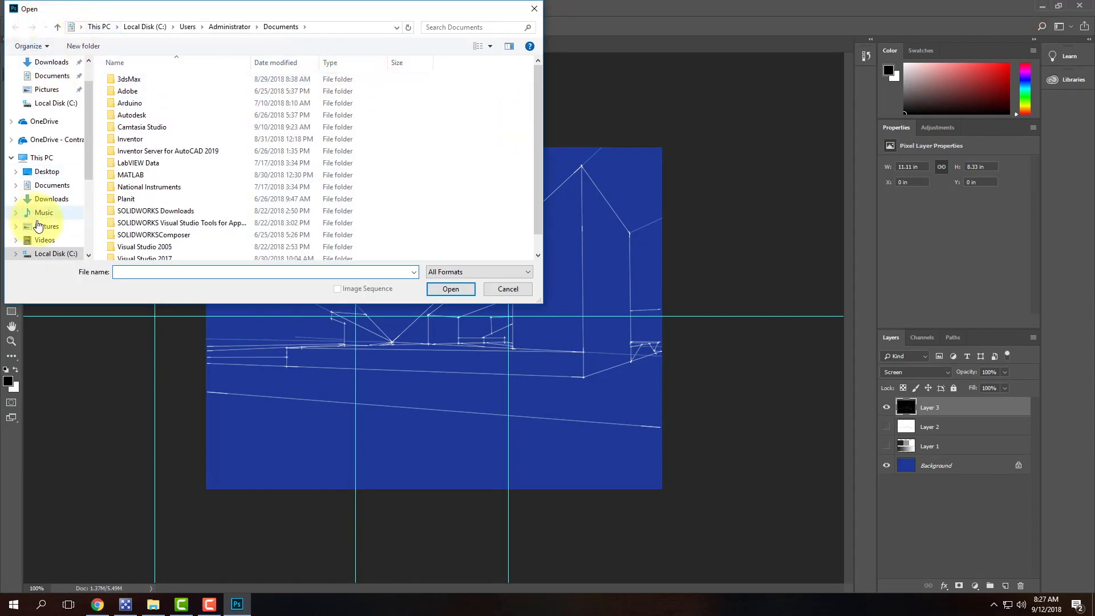
scroll(46, 240, down, 2)
click(66, 253)
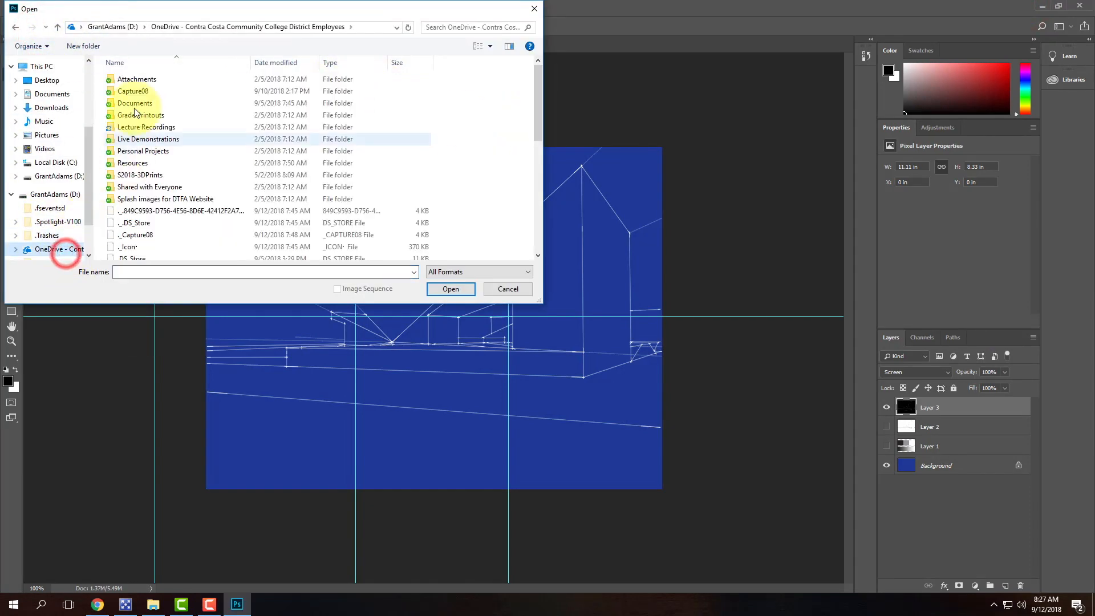
click(150, 140)
double_click(150, 140)
click(166, 93)
double_click(166, 93)
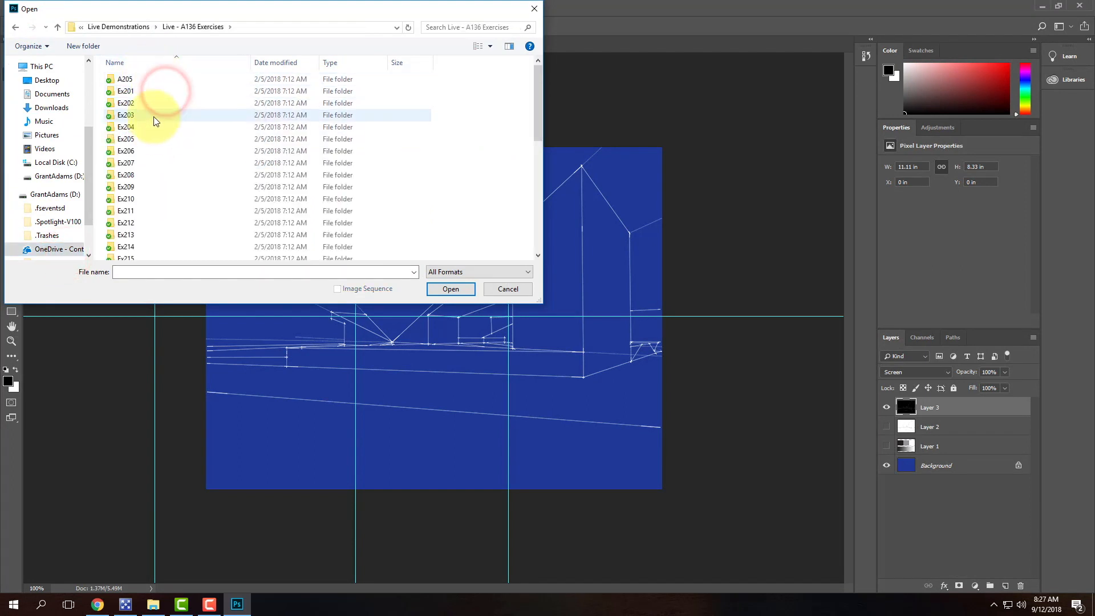
click(128, 26)
Open FLL_JK_Gallery_201206_0011 from the Ex105 - Sample Images folder, inside Ex105 under Live - A135 Exercises.
double_click(139, 77)
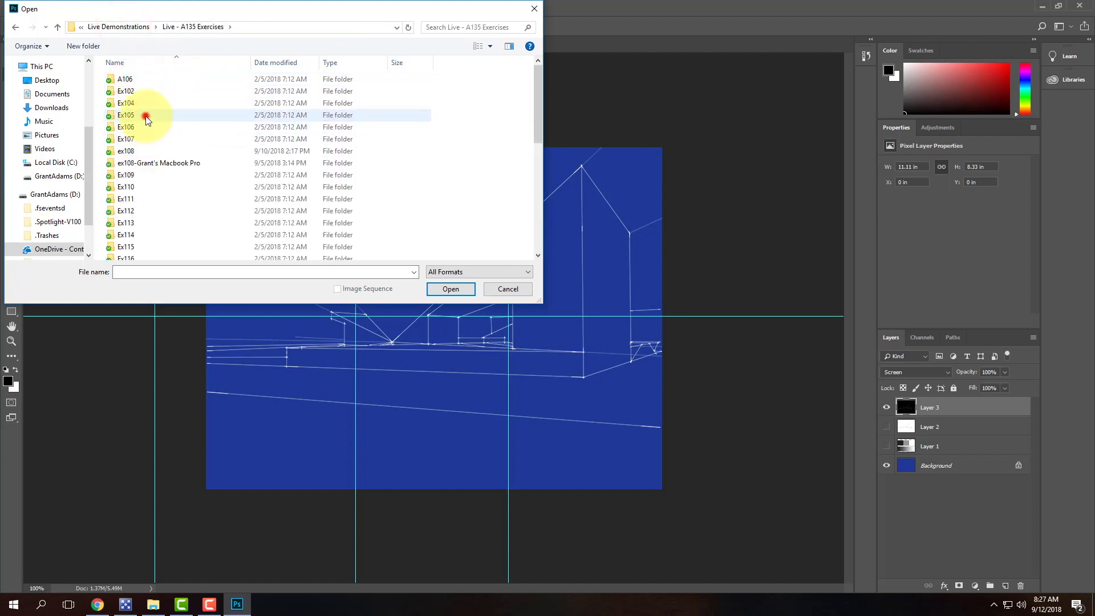
double_click(146, 117)
click(169, 80)
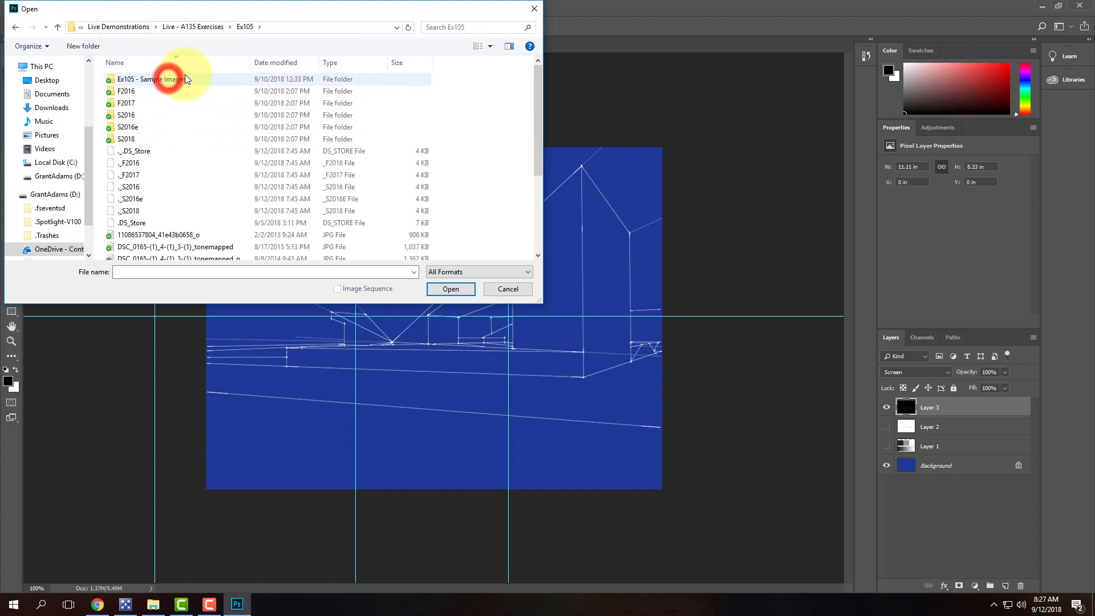
double_click(184, 78)
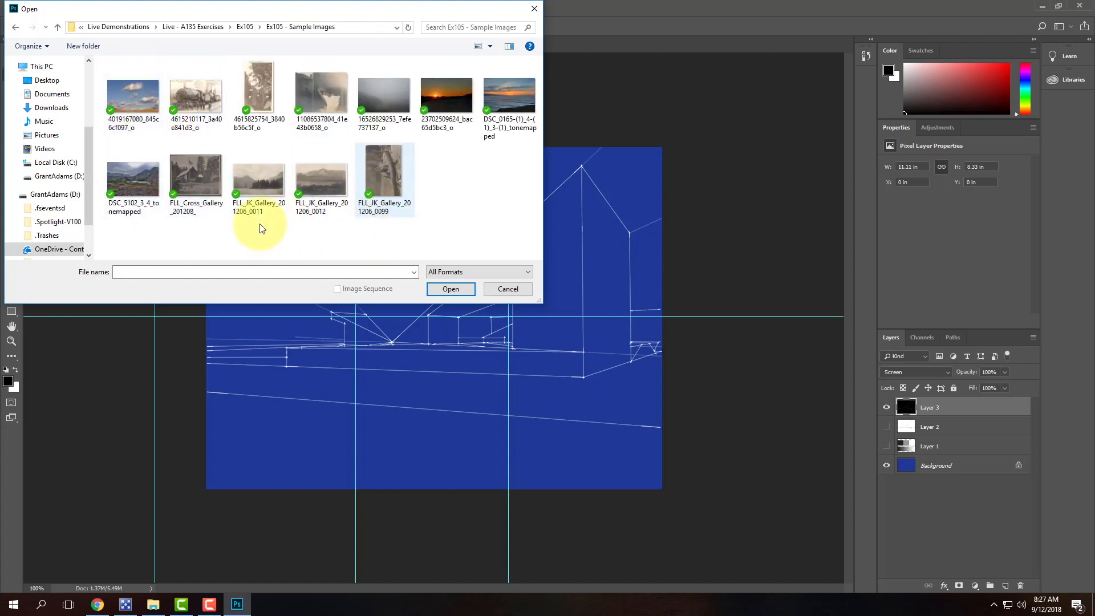
click(258, 175)
click(446, 288)
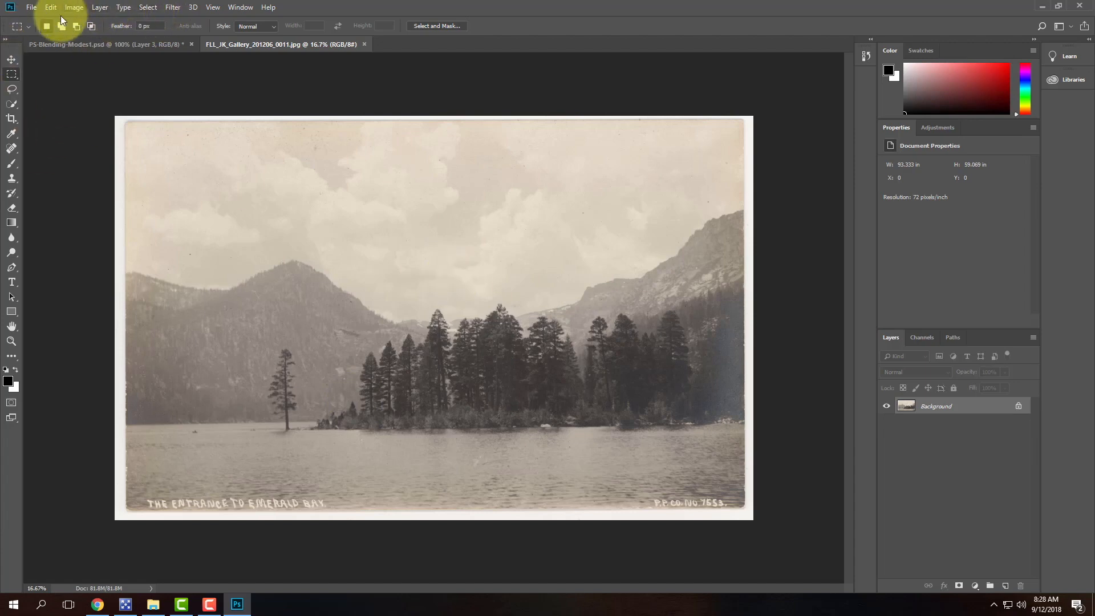
Add a Levels adjustment layer above the lake photo, keeping the default name, Normal mode and 100% opacity.
click(106, 10)
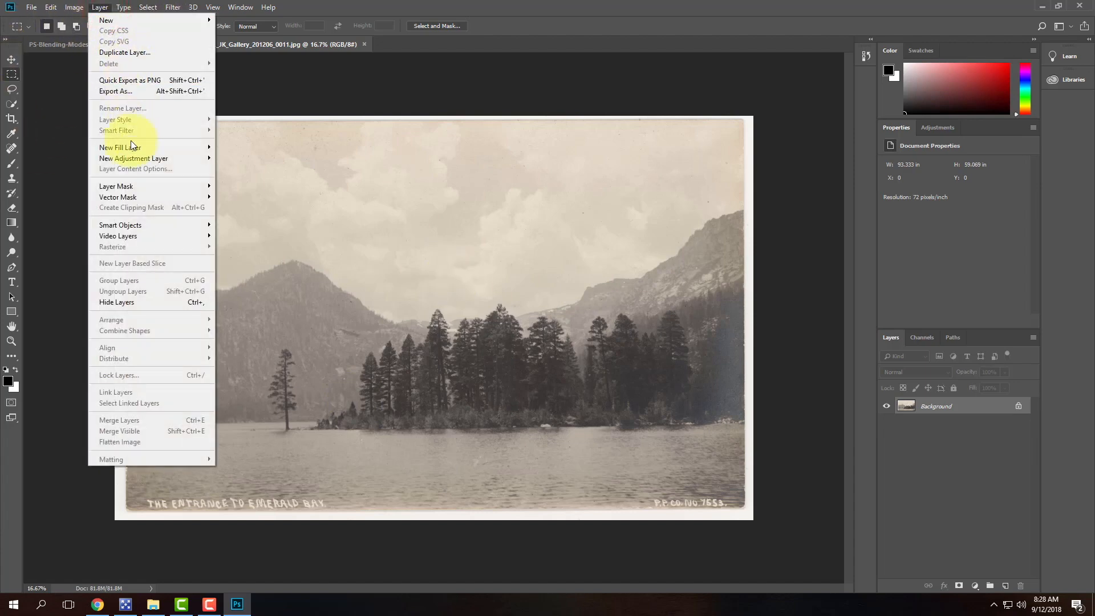
mouse_move(137, 160)
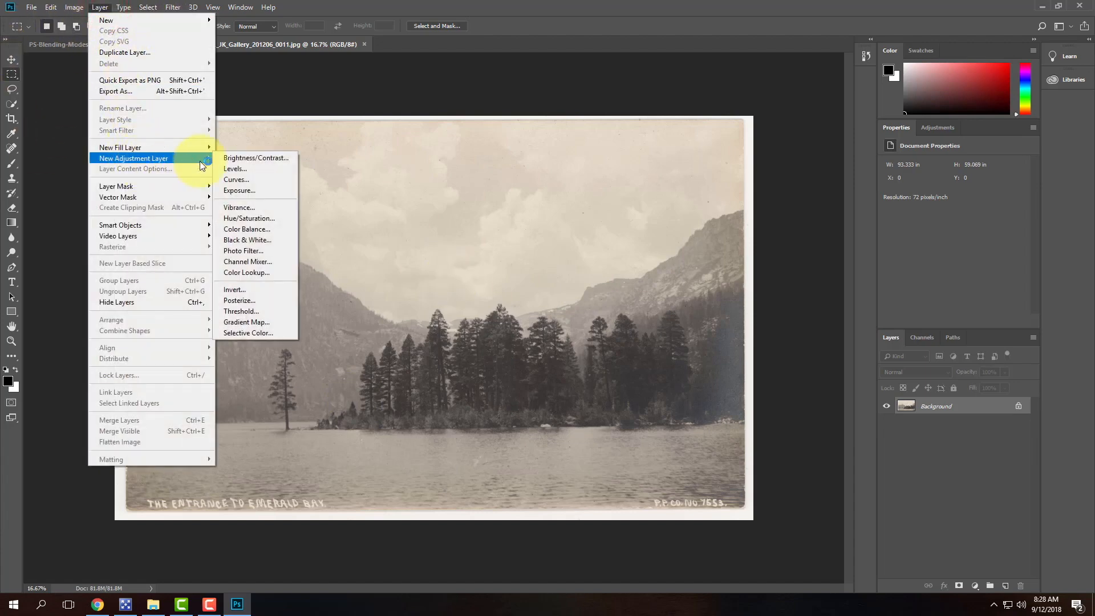
click(254, 171)
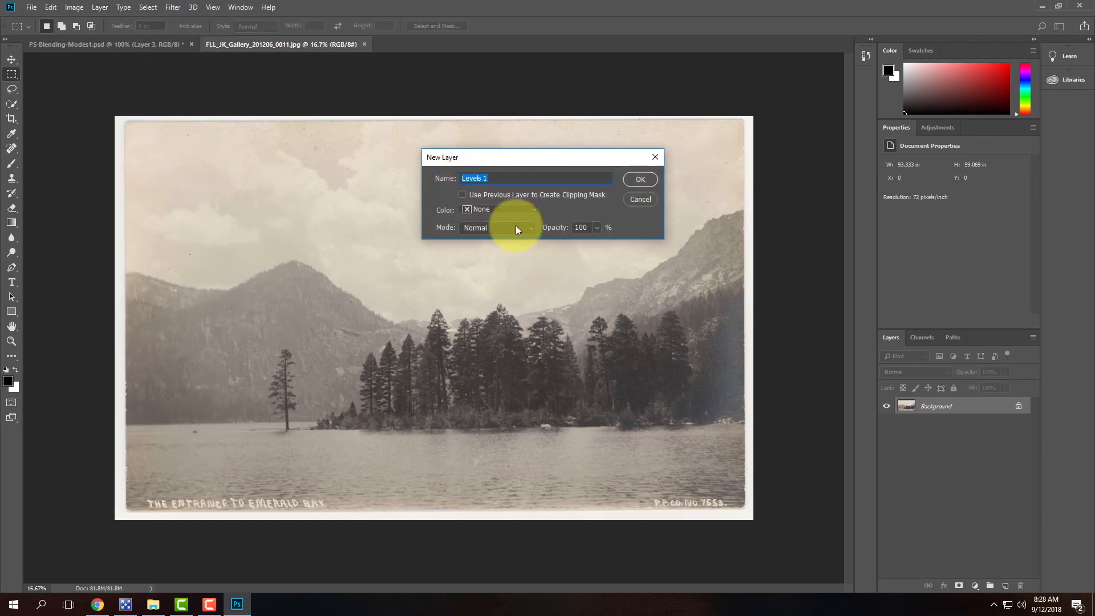
click(644, 180)
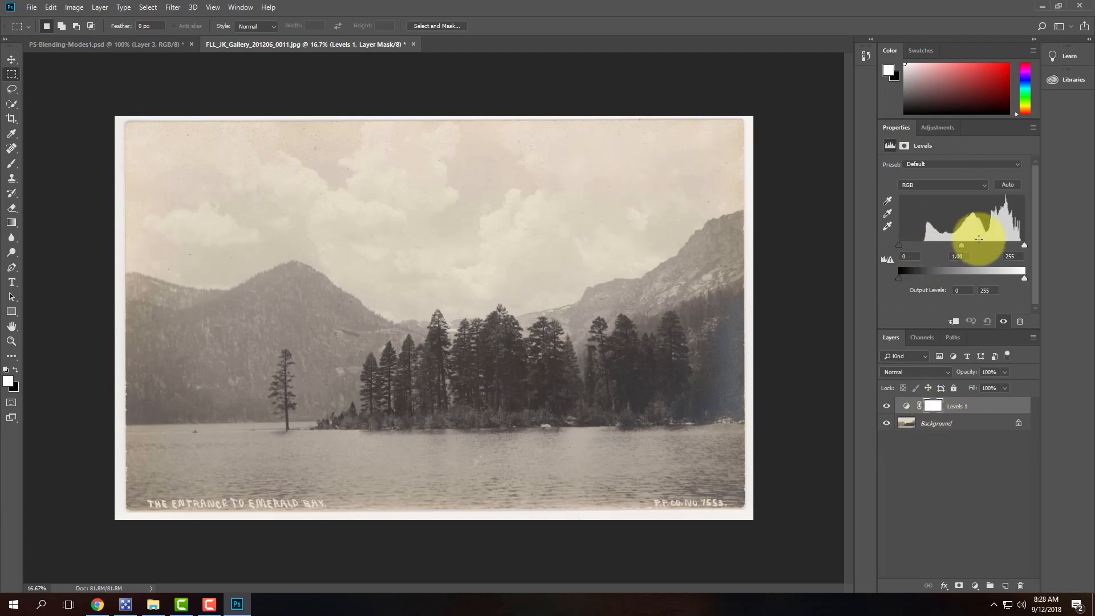
Set the Levels layer's black input to 51 and white input to 247, and compare the photo with and without the adjustment.
drag(899, 246, 925, 248)
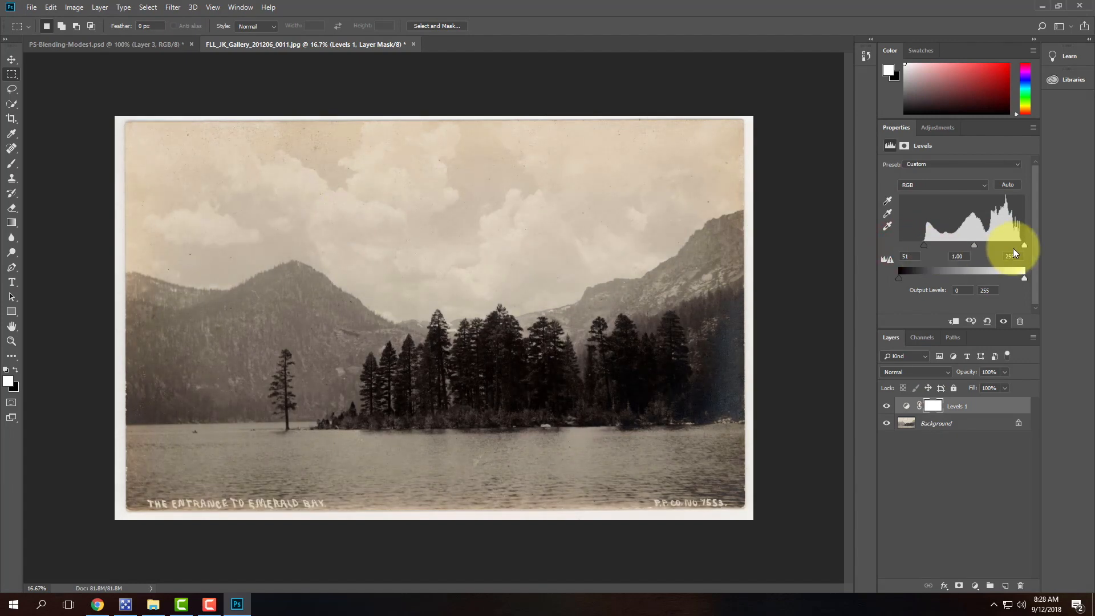
drag(1024, 246, 1021, 246)
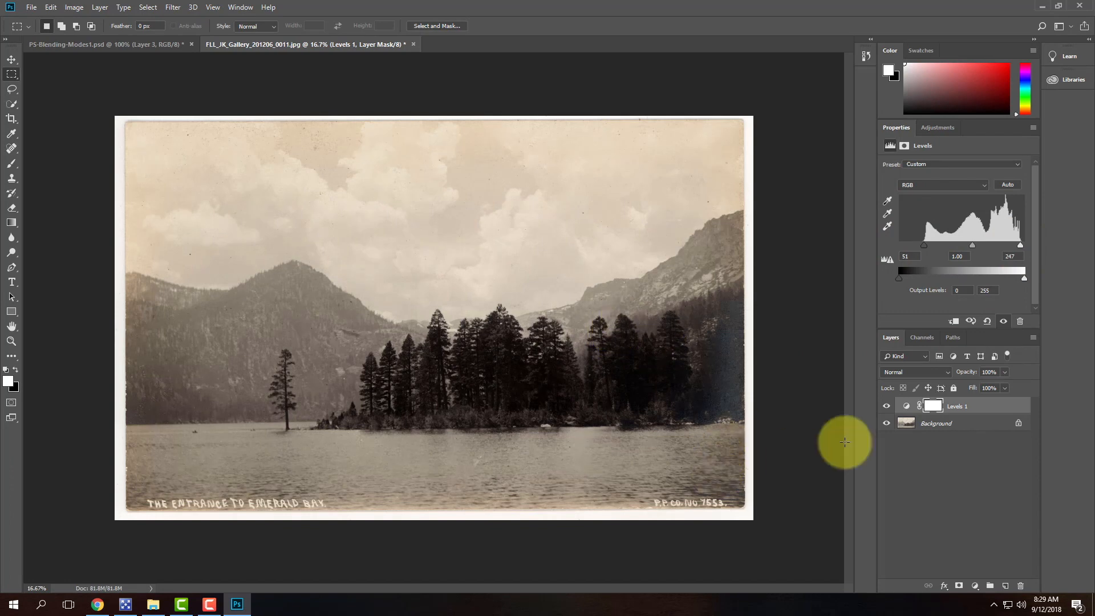
click(887, 407)
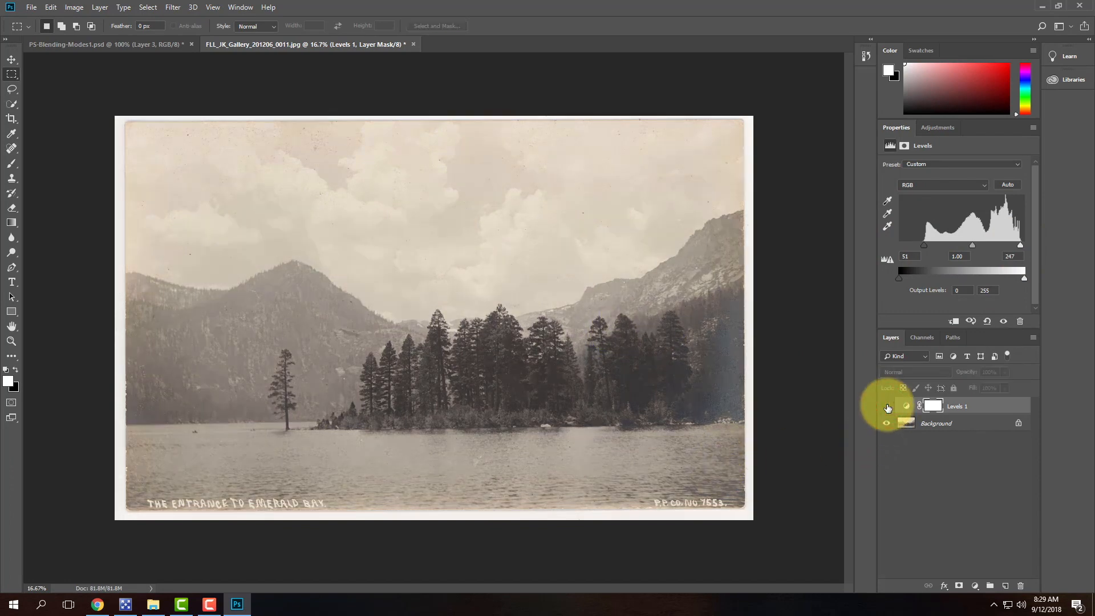
click(887, 406)
click(887, 407)
click(887, 406)
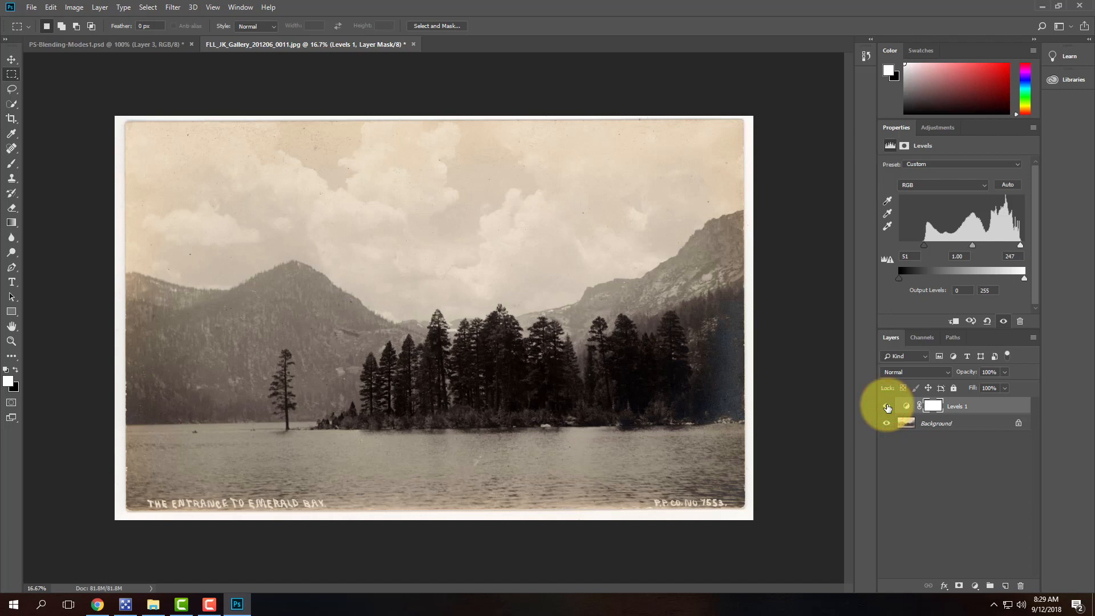
click(887, 406)
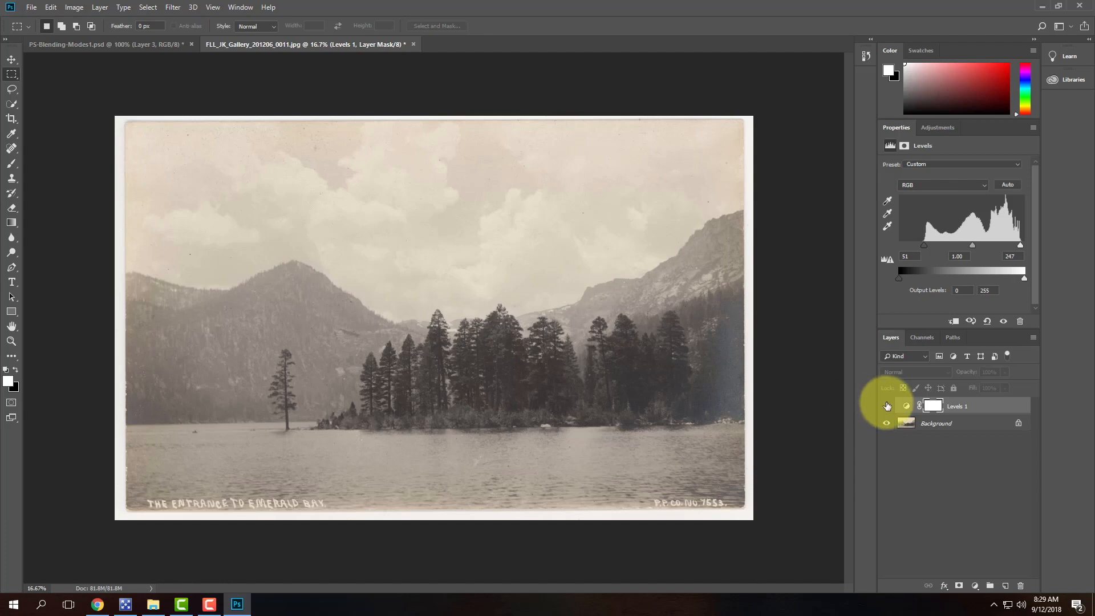
click(888, 406)
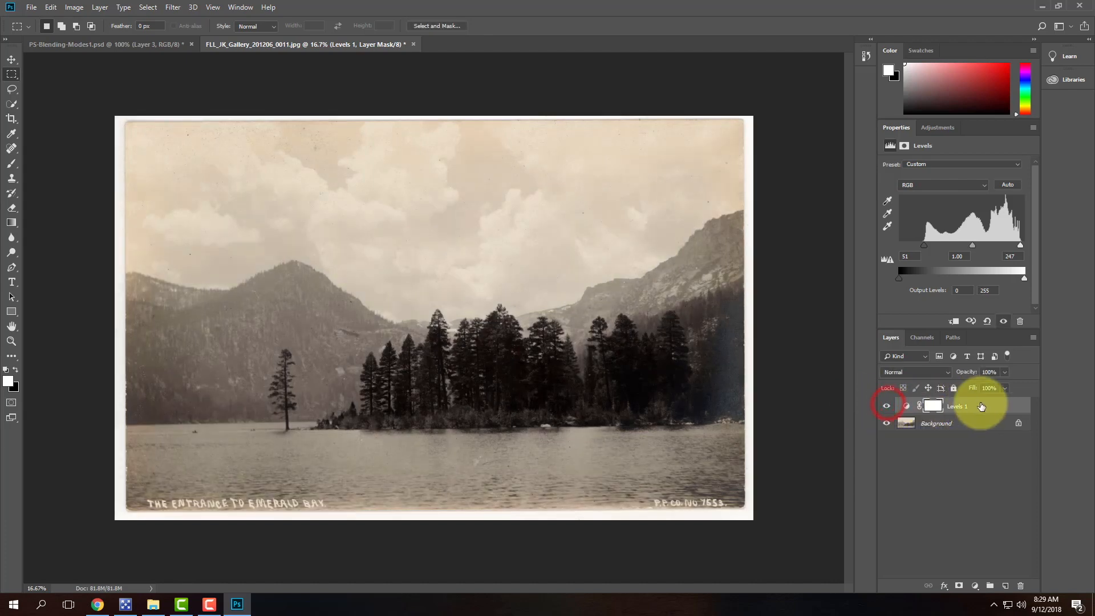
Set the Levels 1 layer's blending mode to Multiply and compare the photo with the layer hidden and shown.
click(910, 372)
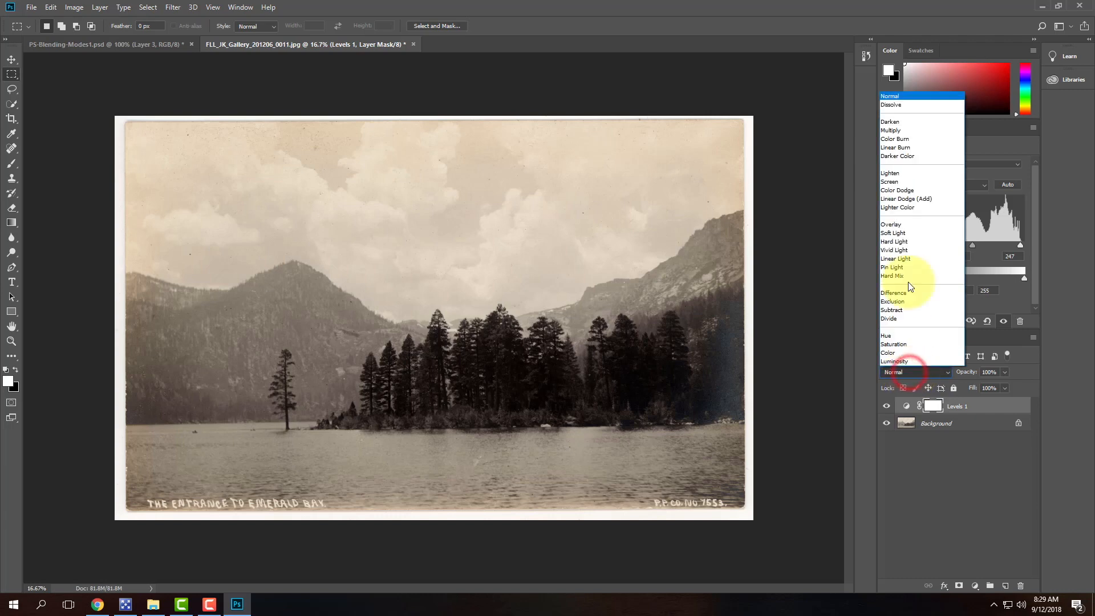
click(905, 130)
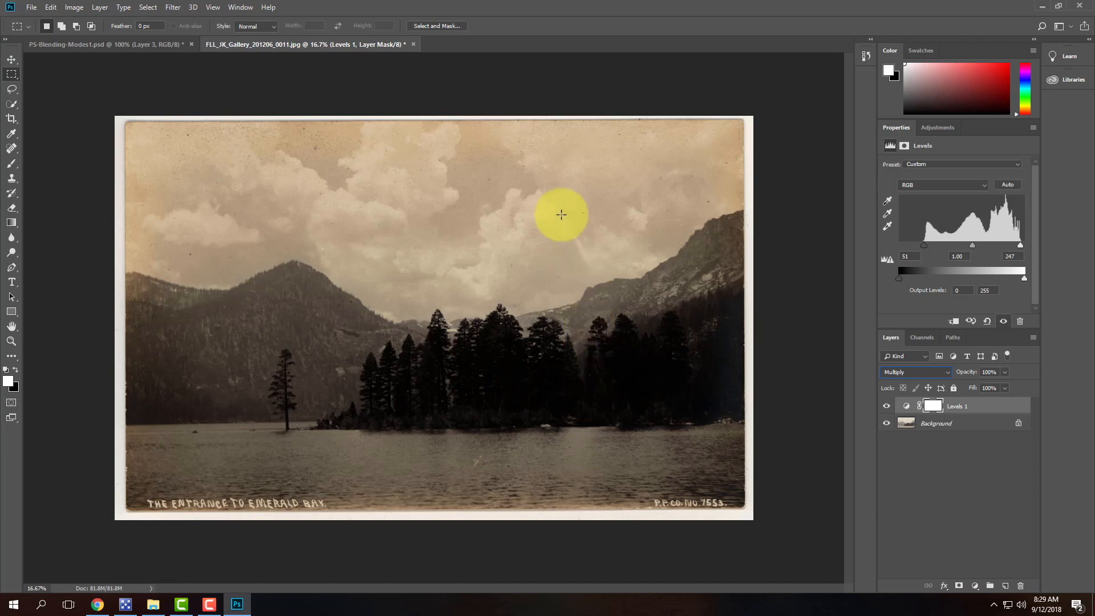
click(887, 406)
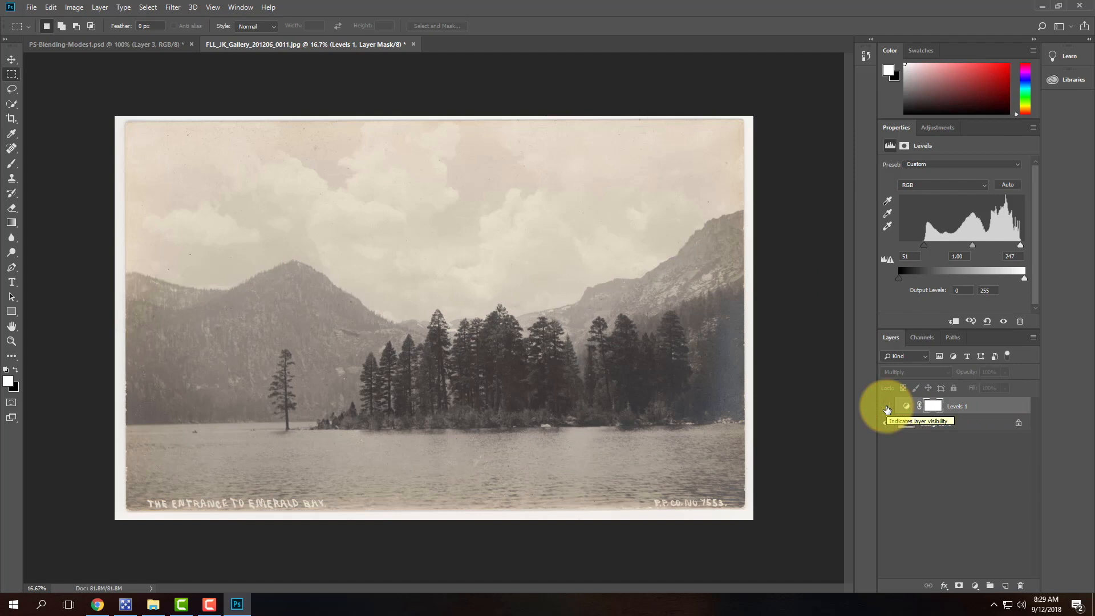
click(886, 406)
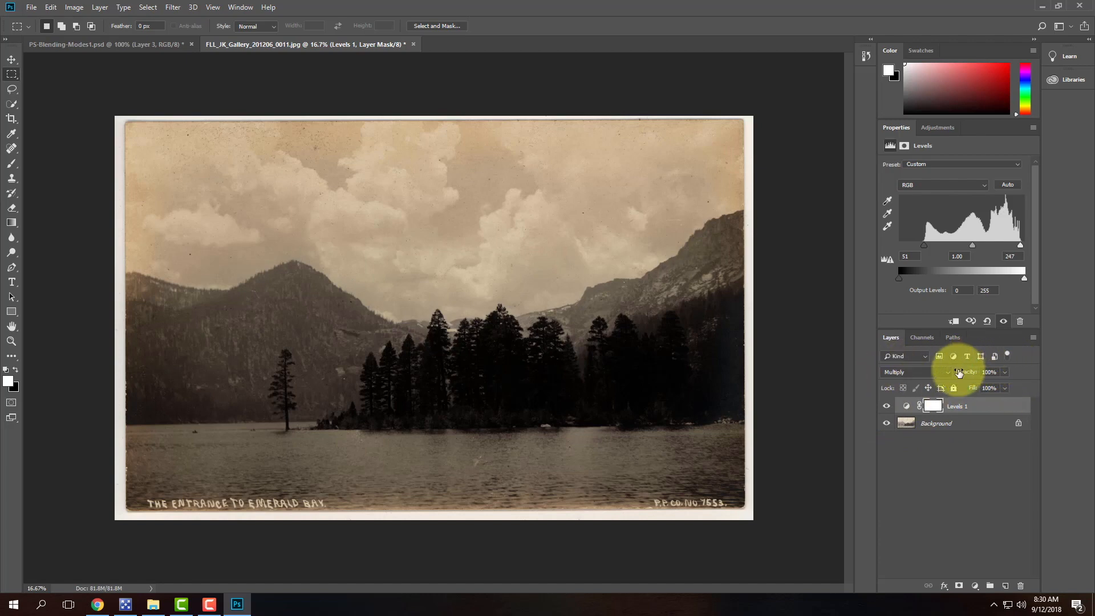
Try the Multiply Levels layer at 53% opacity, compare it with the original photo, and restore the opacity to 100%.
click(1006, 372)
drag(1005, 386, 975, 387)
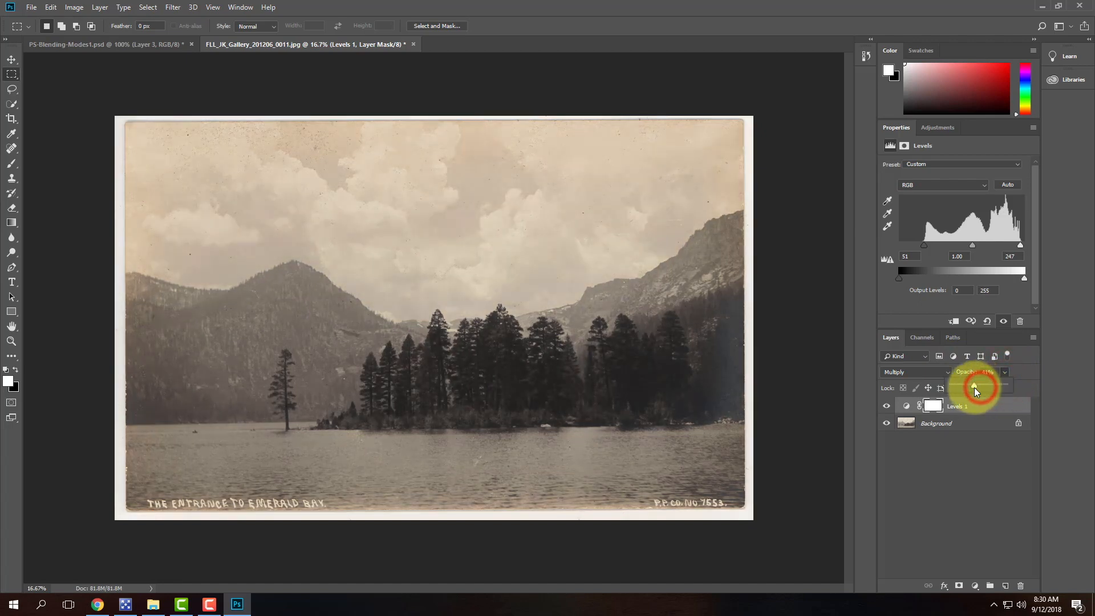
click(887, 406)
click(886, 406)
click(887, 407)
click(887, 407)
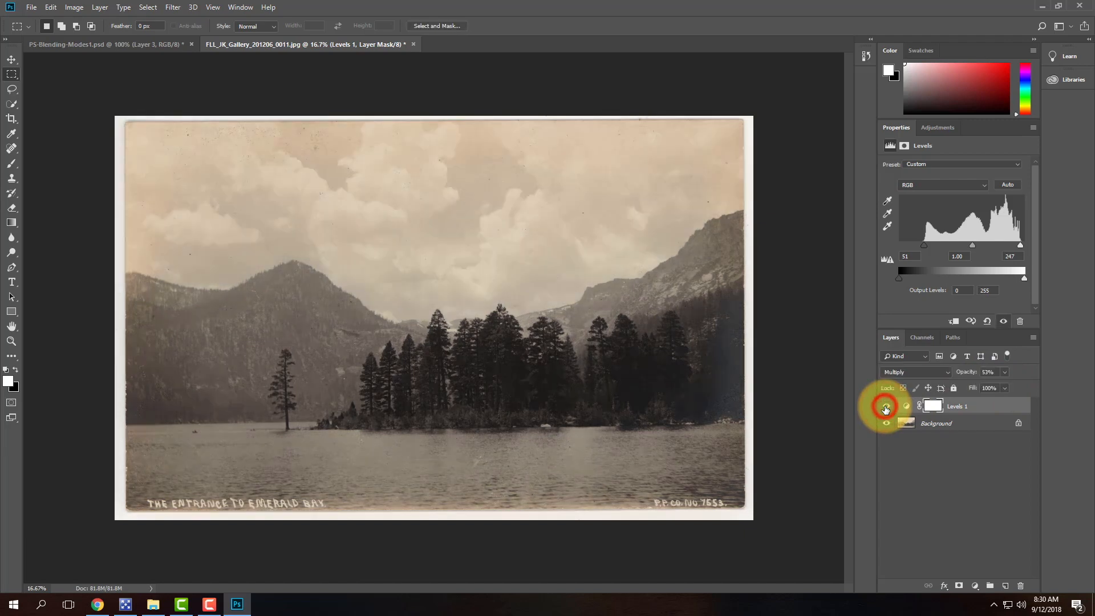
click(1005, 372)
drag(1006, 387, 1040, 386)
Rename the Levels adjustment layer as "Levels 1 / Multiply" and deselect it.
click(977, 404)
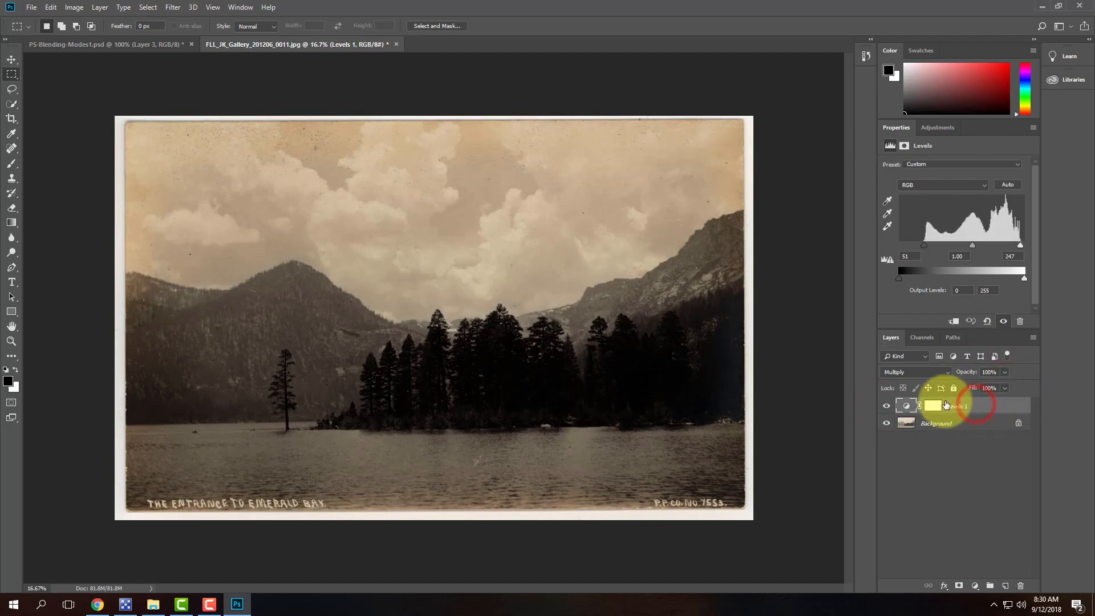
double_click(963, 406)
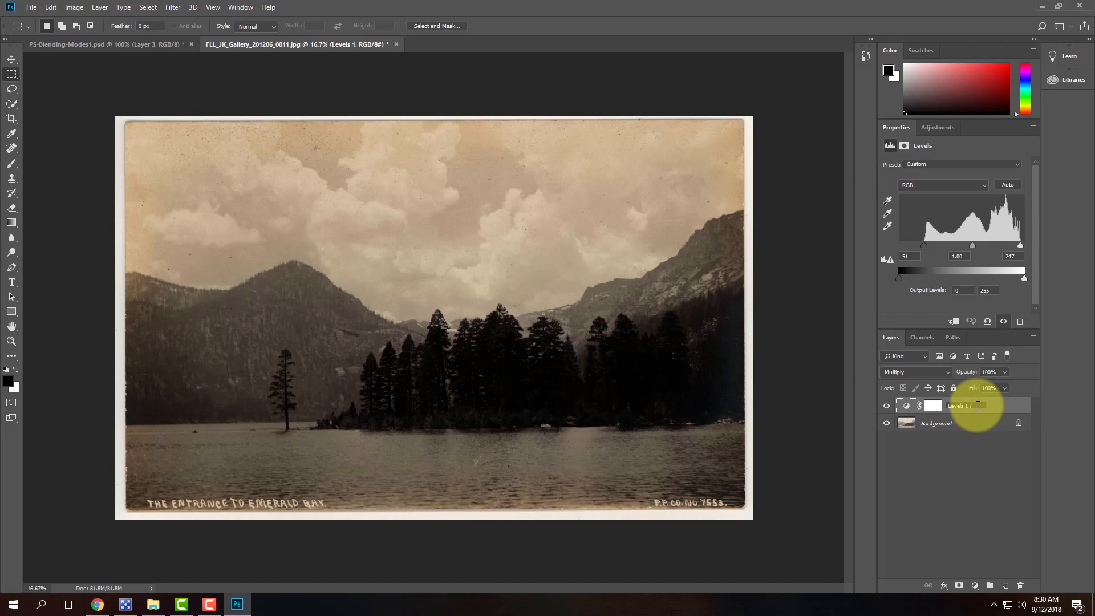
text(/ Multiply)
click(984, 477)
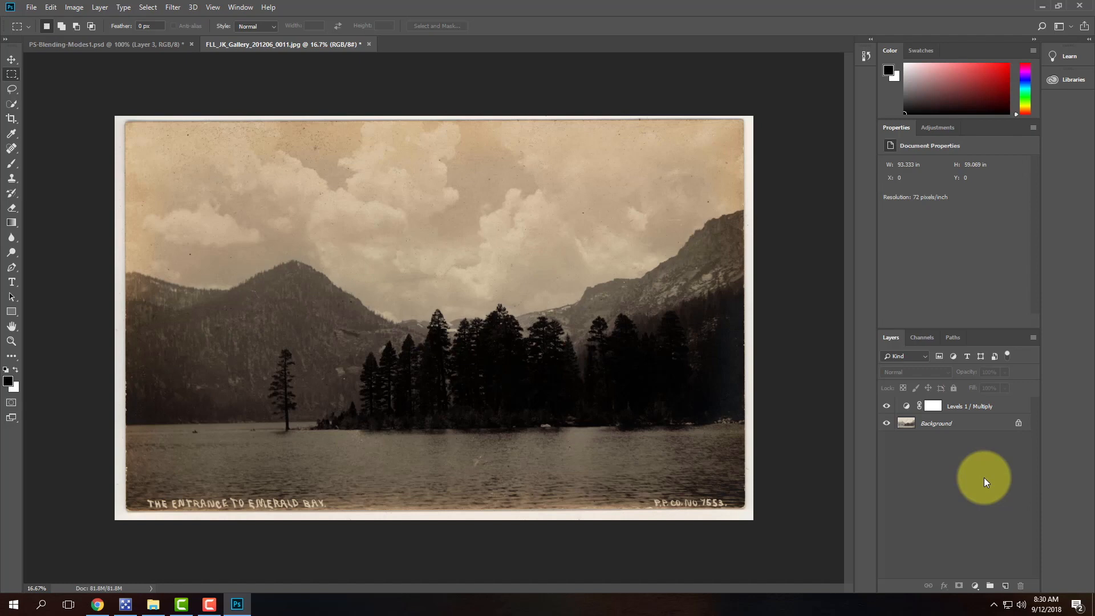
Hide the Levels 1 / Multiply layer and add a second Levels adjustment layer named "Levels / Screen" in Normal mode at 100% opacity.
click(888, 407)
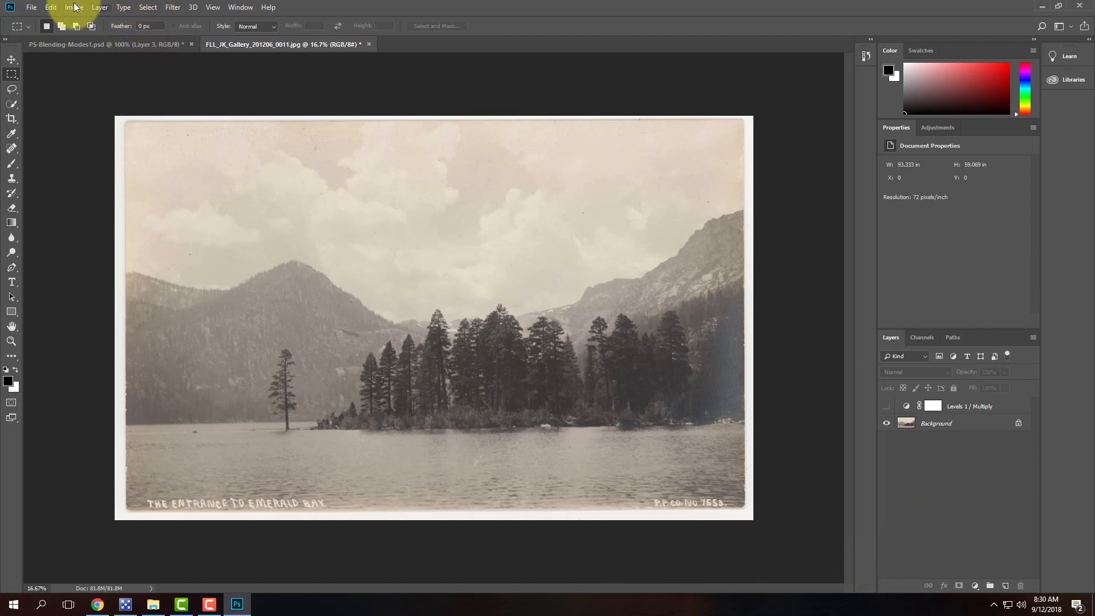
click(105, 9)
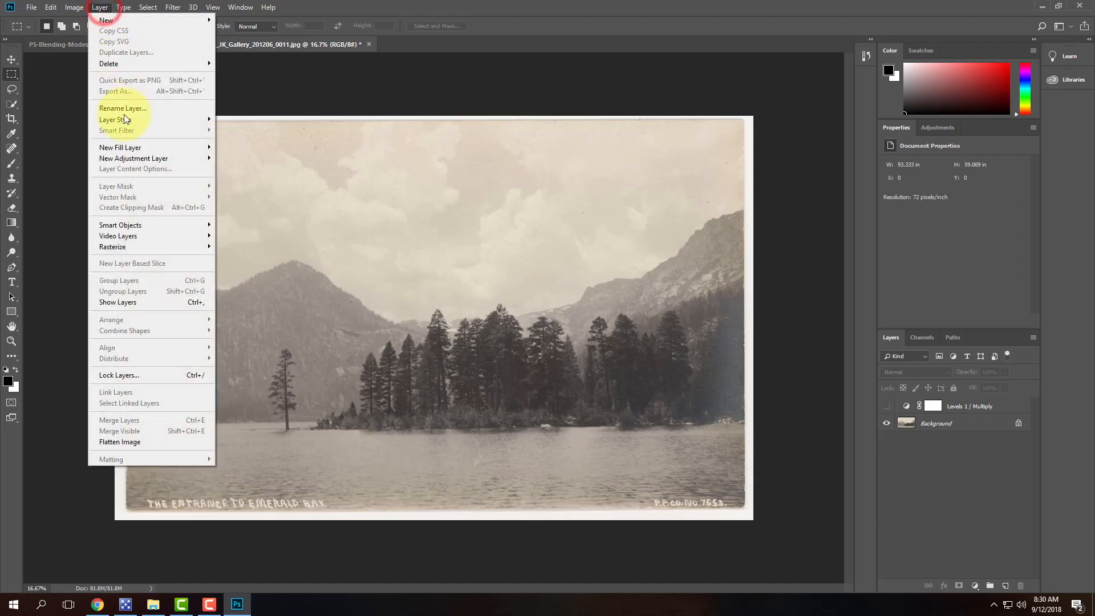
mouse_move(133, 160)
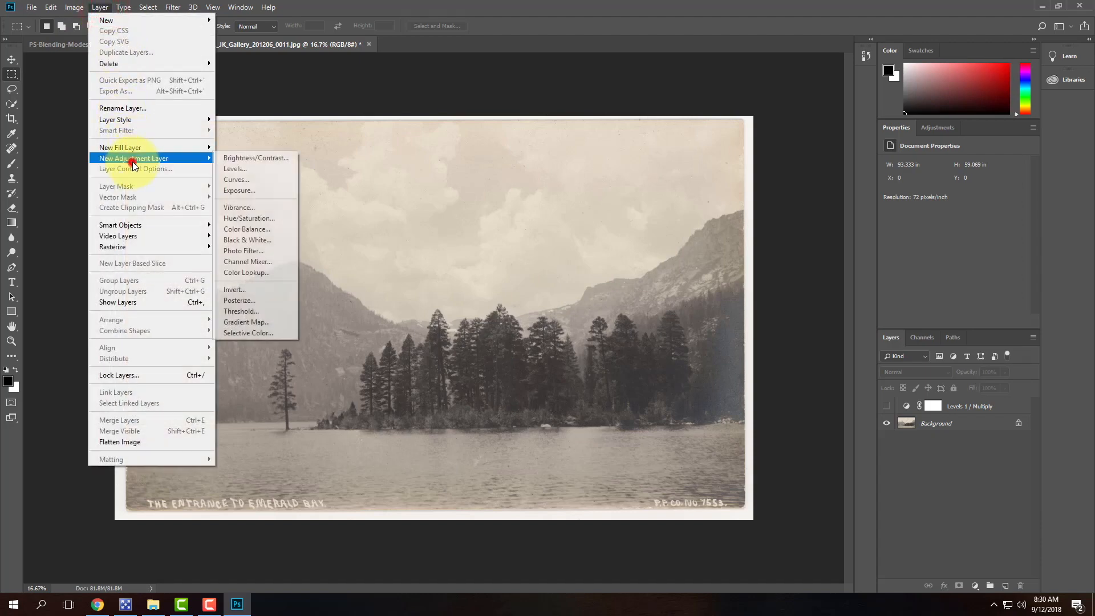
click(272, 170)
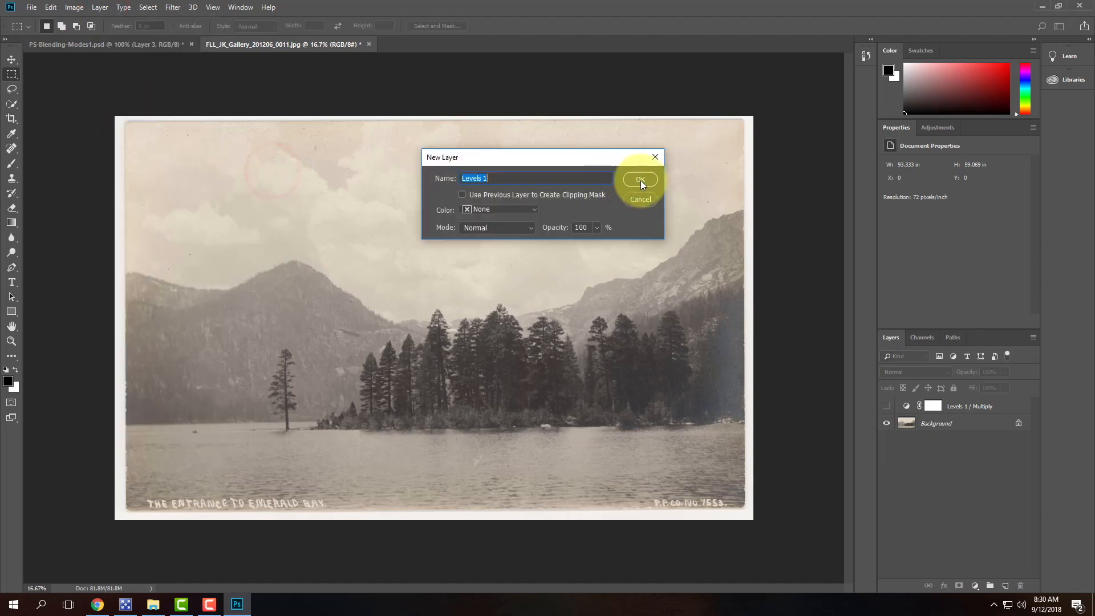
click(496, 178)
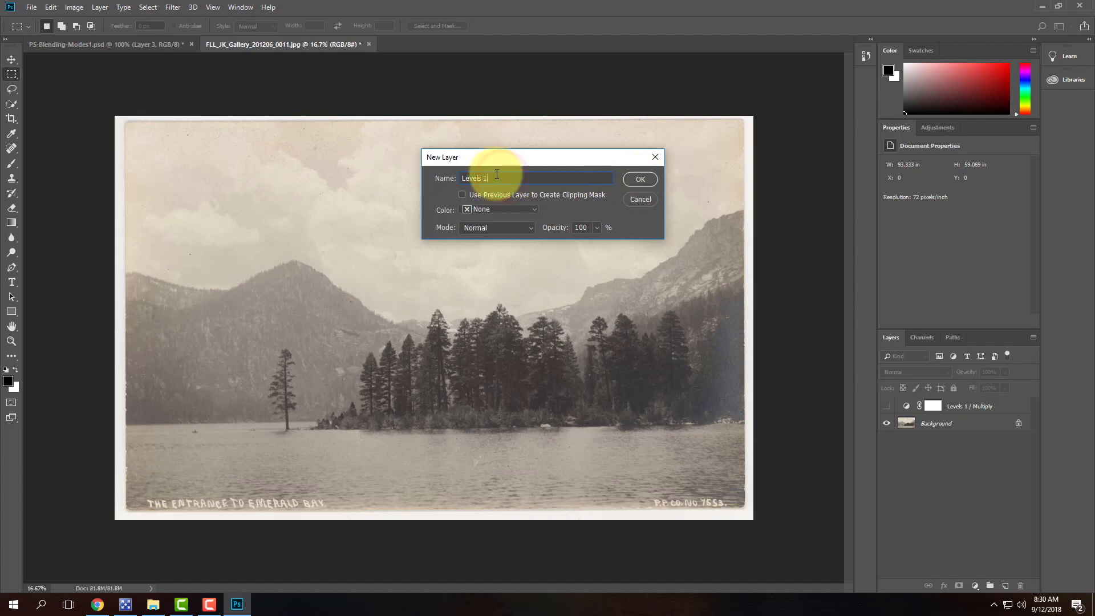
key(BackSpace)
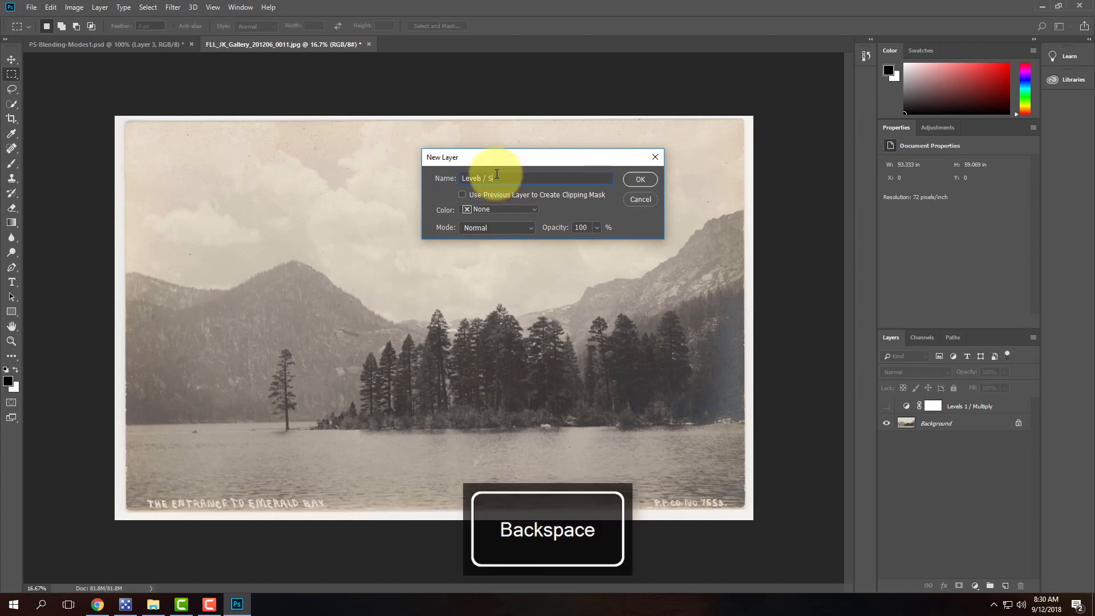
key(Return)
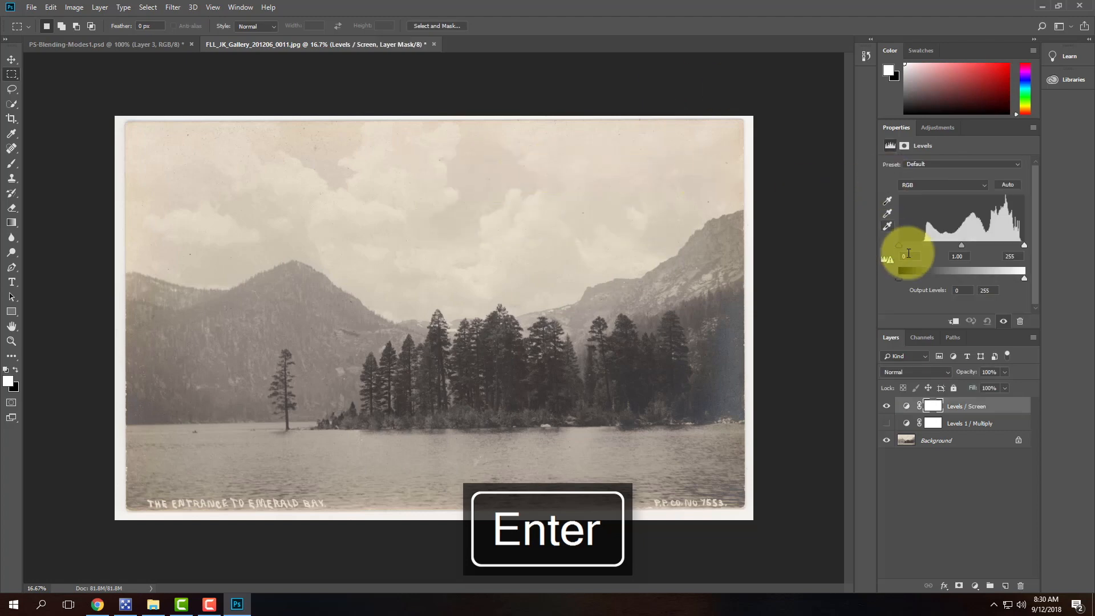
Set the Levels / Screen layer's black input to 51 and white input to 245, with the blending mode set to Screen.
drag(899, 245, 924, 245)
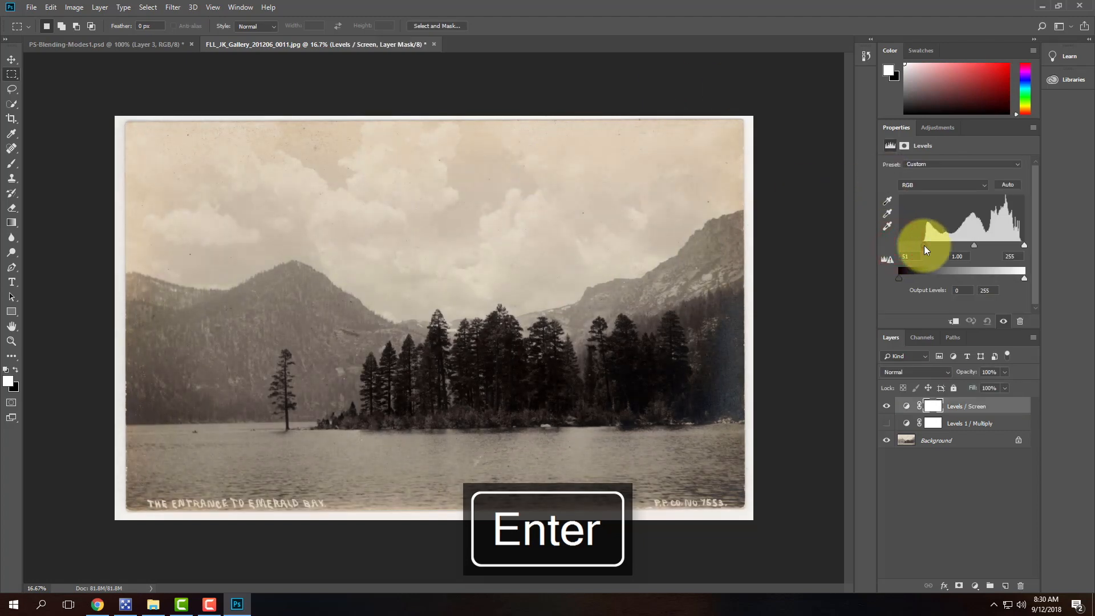
drag(1021, 249, 1019, 246)
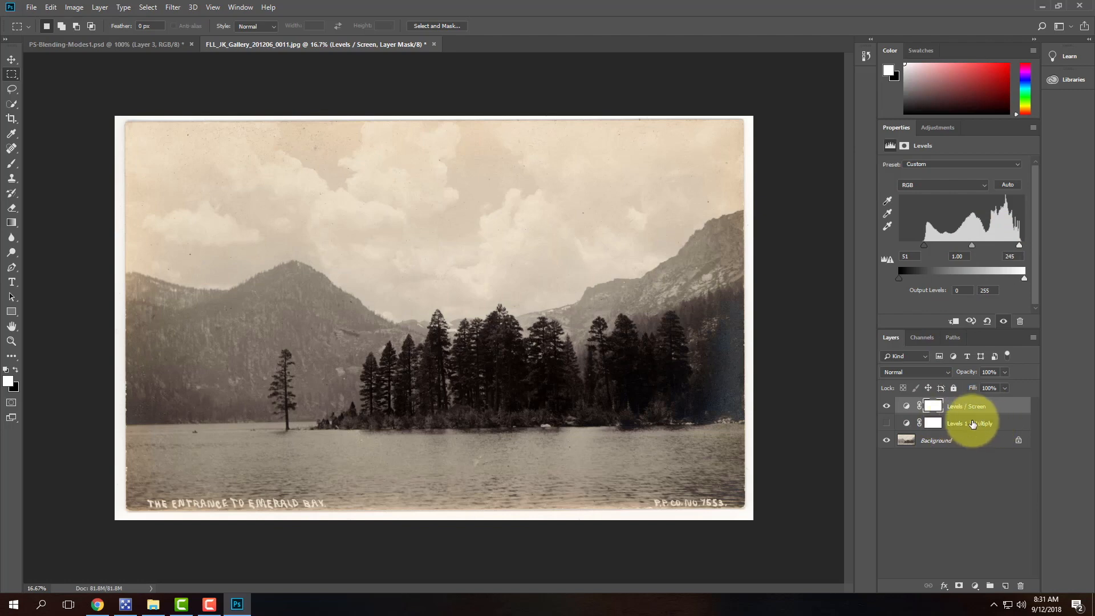
click(906, 374)
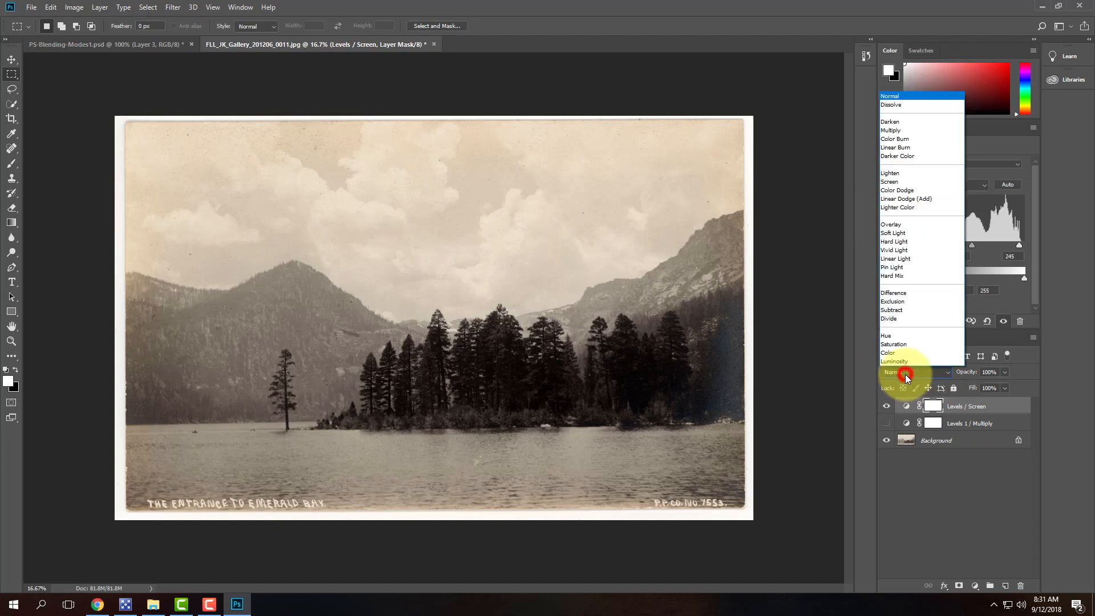
click(902, 182)
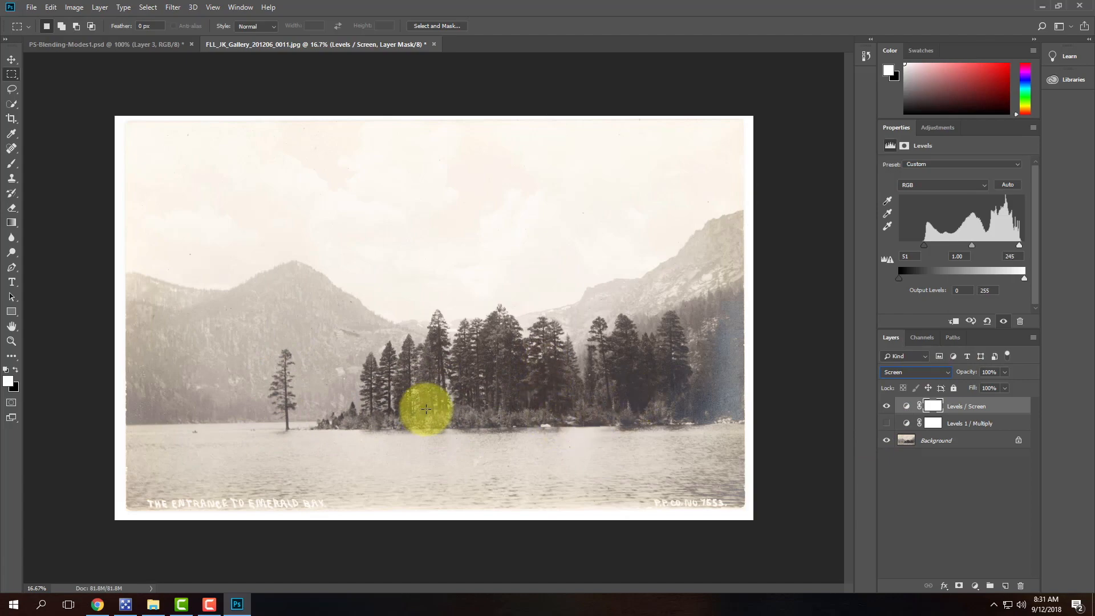
Examine the shadow detail in the island's trees up close, comparing it with the Levels / Screen layer hidden and shown.
key(ctrl+equal)
key(ctrl+equal)
key(ctrl+equal)
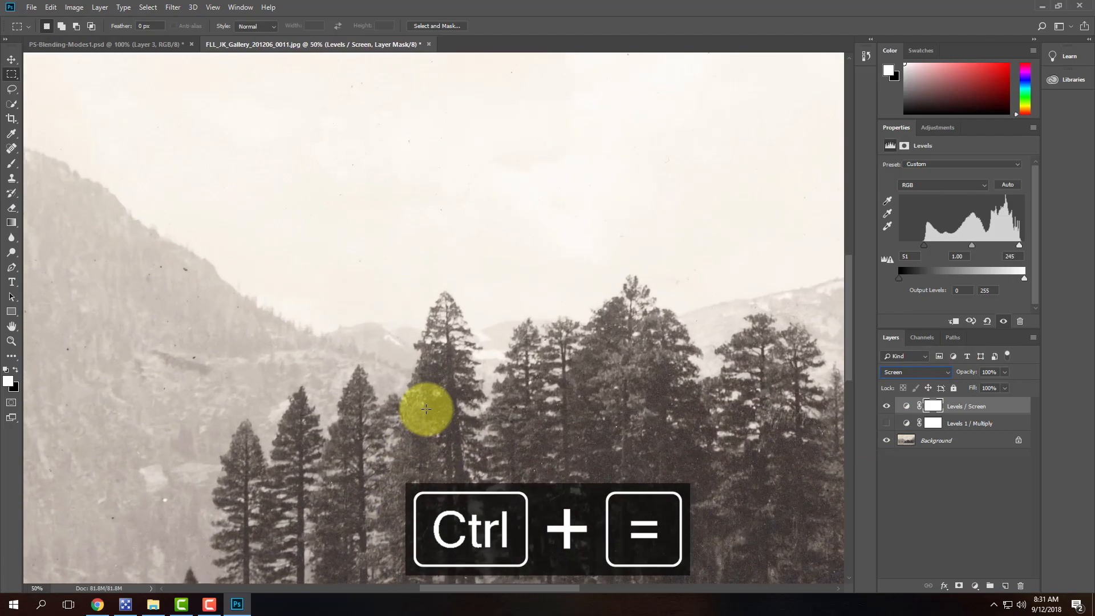
key(ctrl+equal)
drag(635, 446, 336, 29)
drag(536, 203, 327, 335)
drag(782, 343, 416, 367)
drag(342, 302, 489, 296)
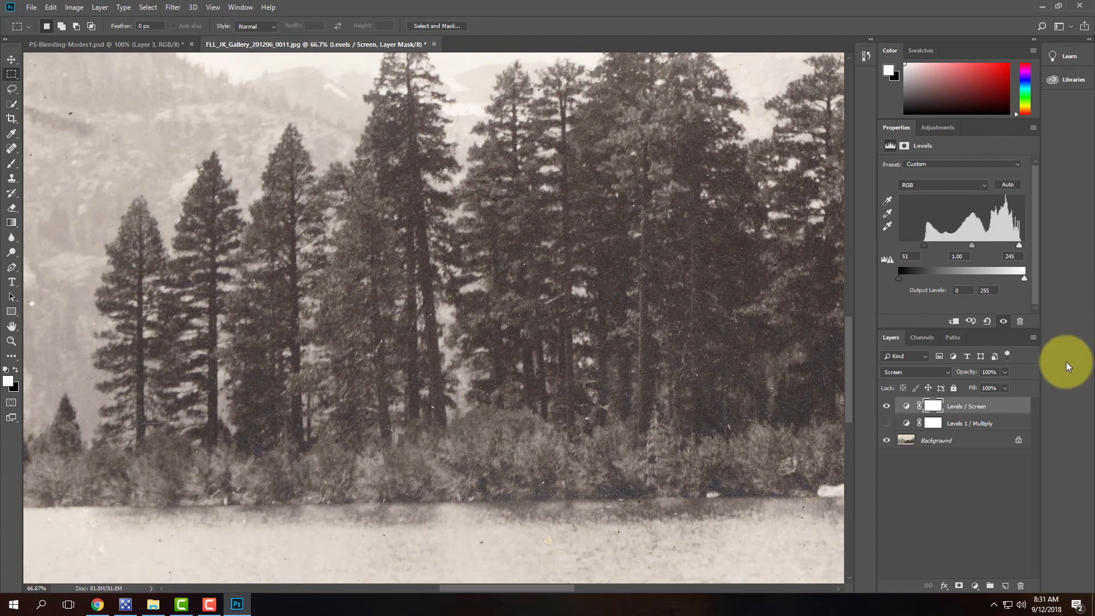
click(885, 407)
click(885, 406)
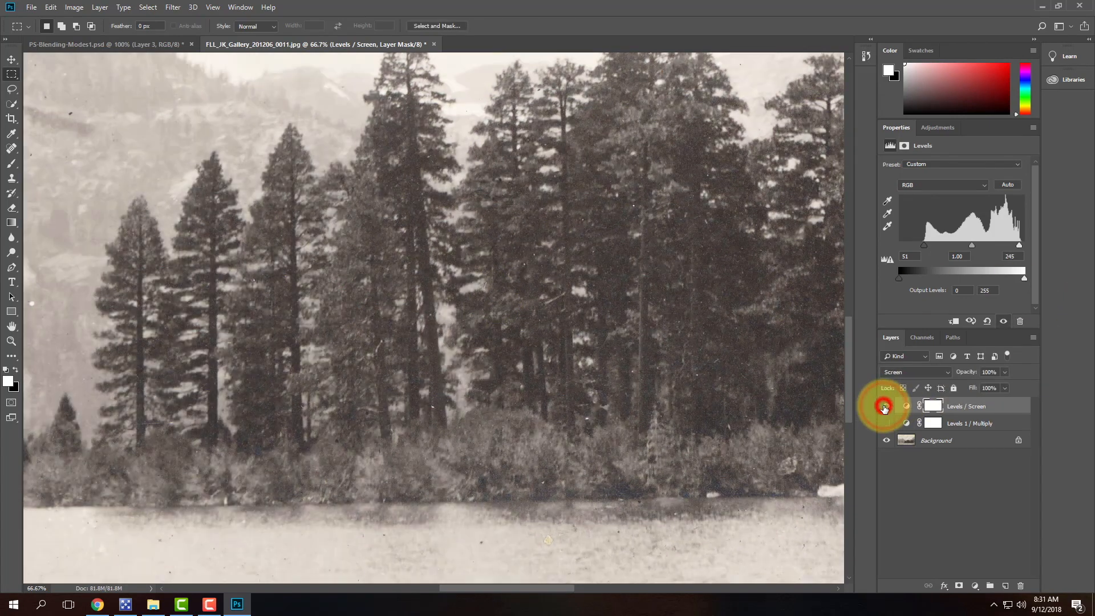
click(886, 407)
click(886, 407)
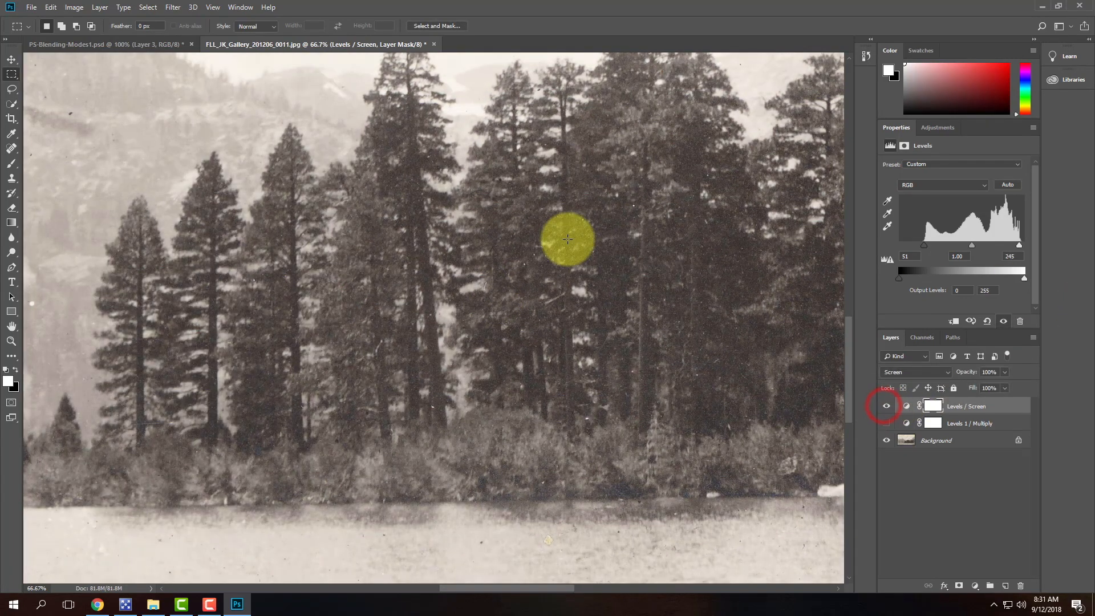
key(ctrl+0)
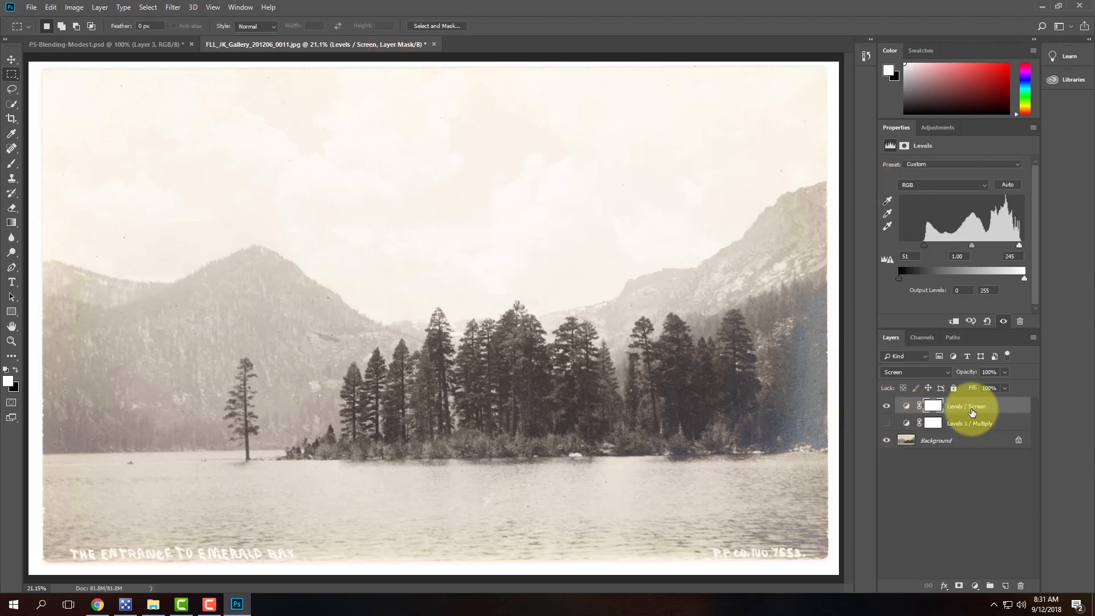
Hide the Levels / Screen layer and add a third Levels adjustment layer named "Levels / Overlay" in Normal mode at 100% opacity.
click(886, 407)
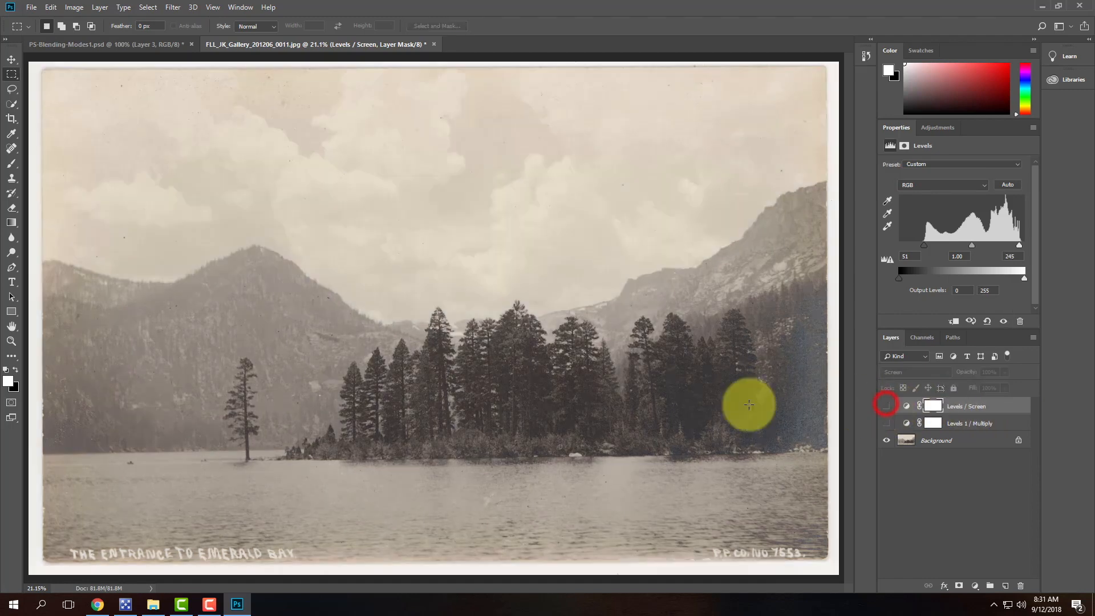
click(83, 5)
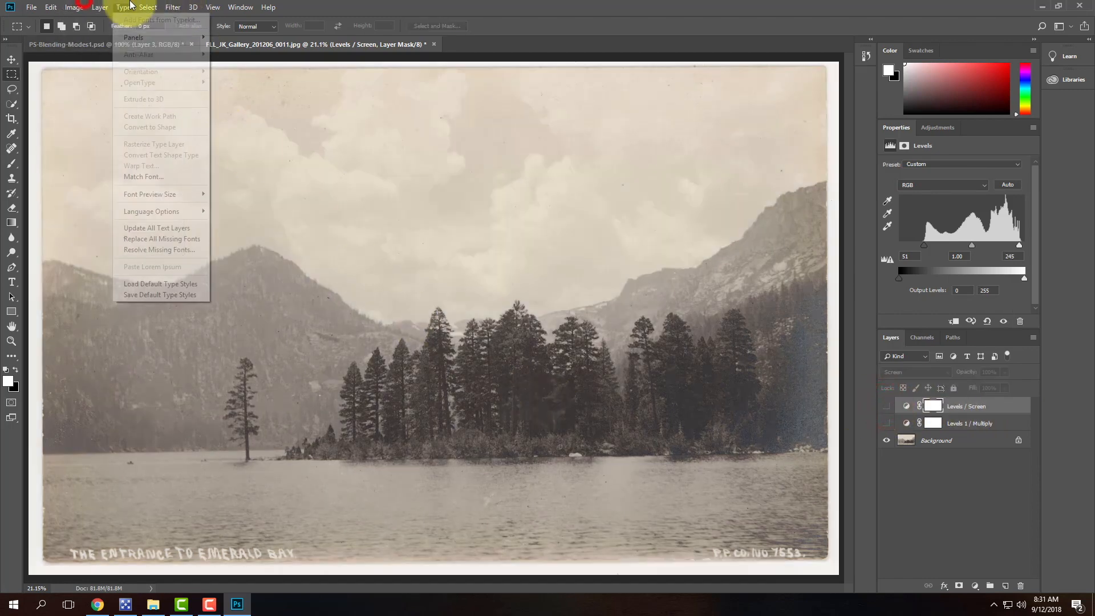
click(74, 7)
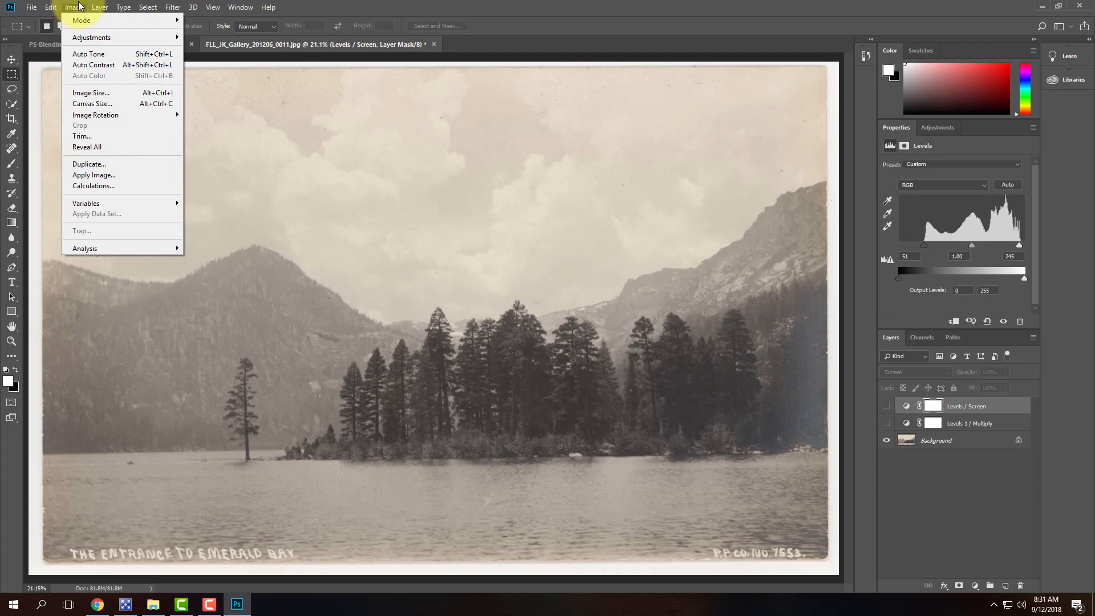
mouse_move(103, 6)
mouse_move(133, 162)
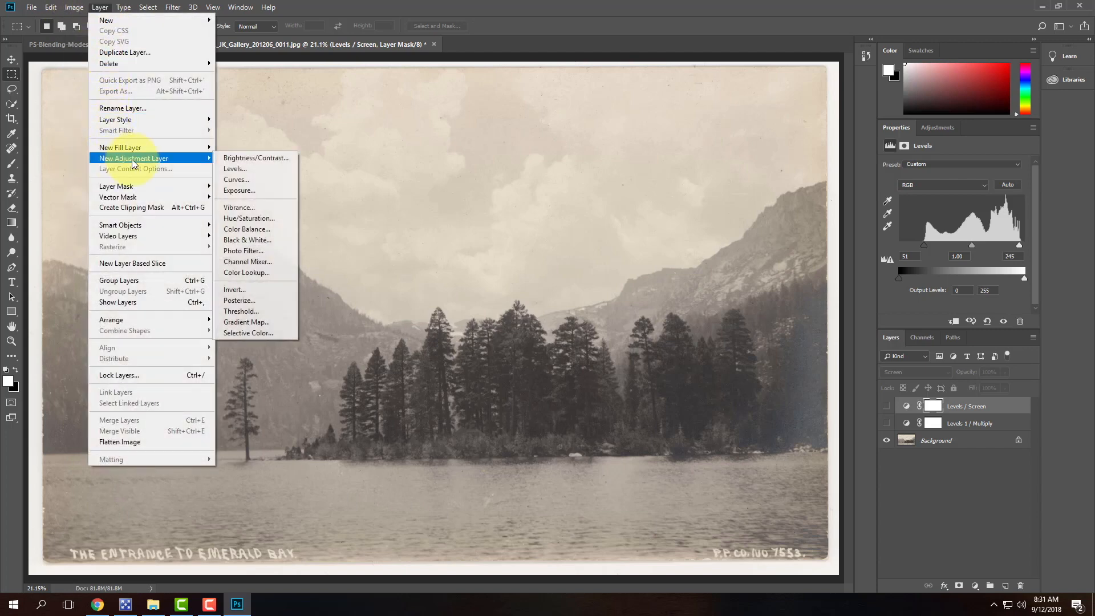
click(251, 169)
click(529, 178)
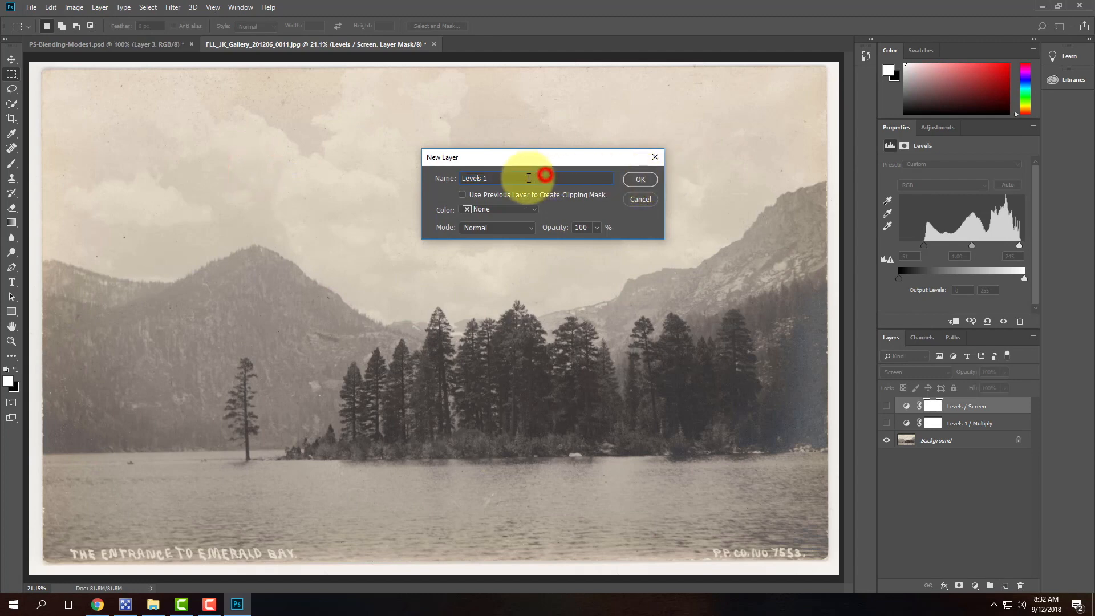
key(BackSpace)
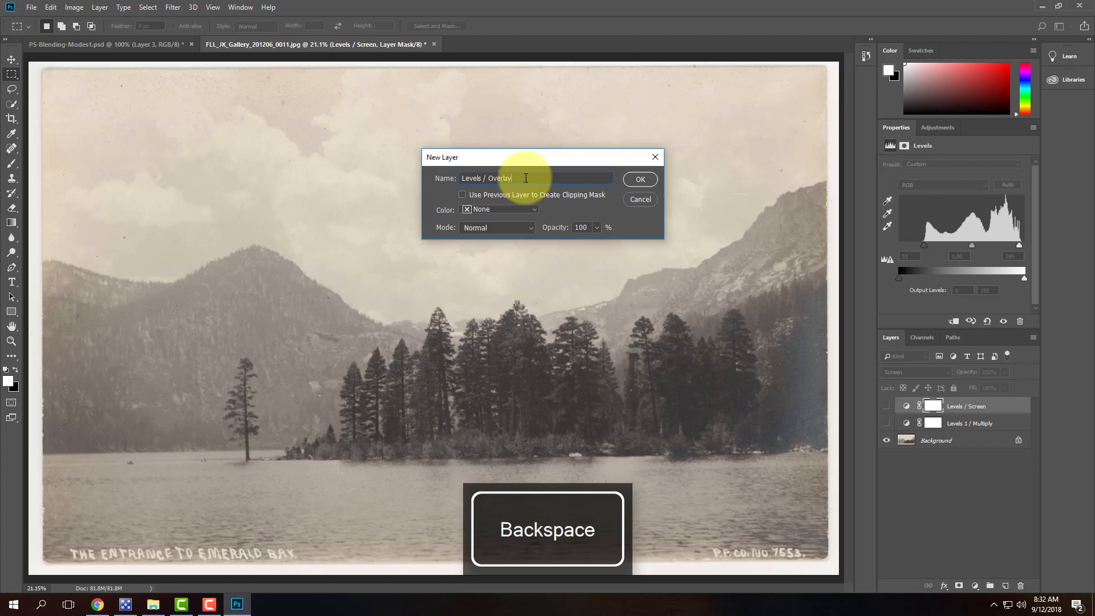
click(647, 181)
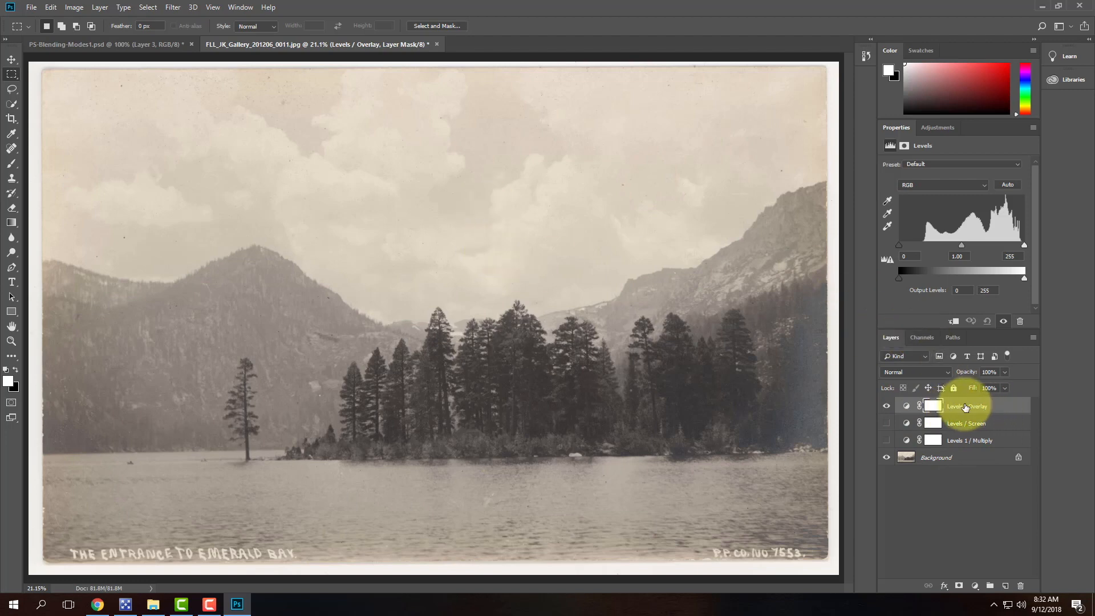
Set the Levels / Overlay layer's black input to 51 and white input to 248, with the blending mode set to Overlay.
drag(899, 246, 924, 248)
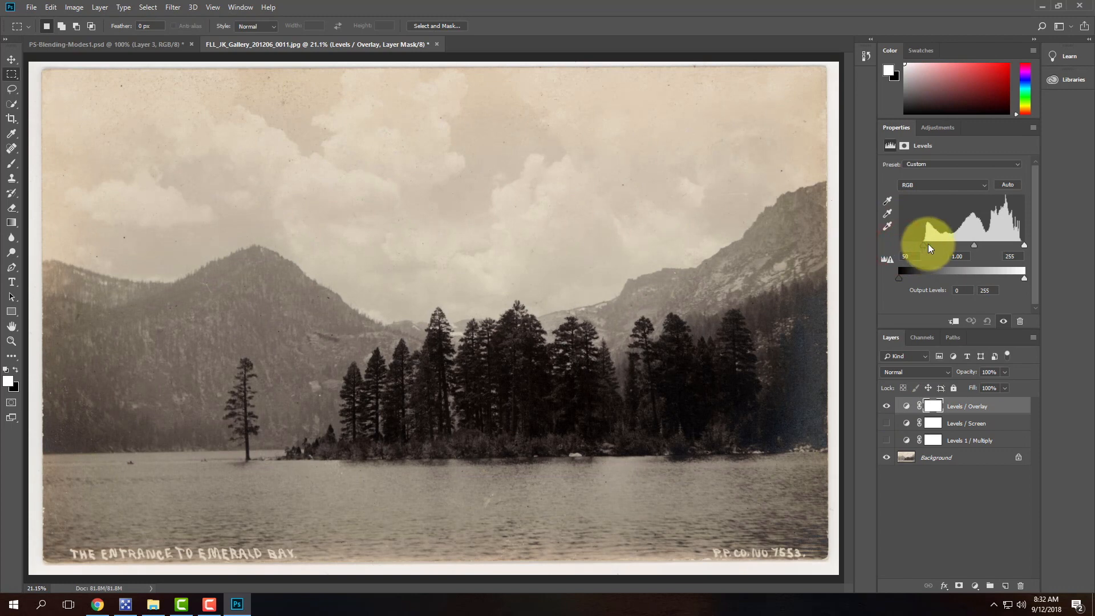
drag(1025, 245, 1022, 247)
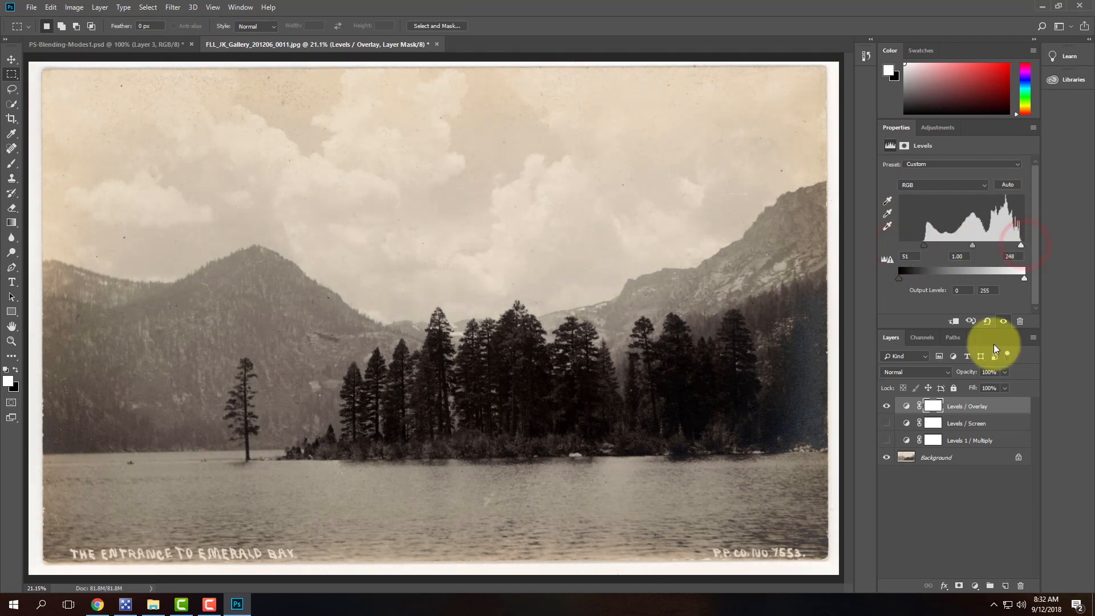
click(887, 422)
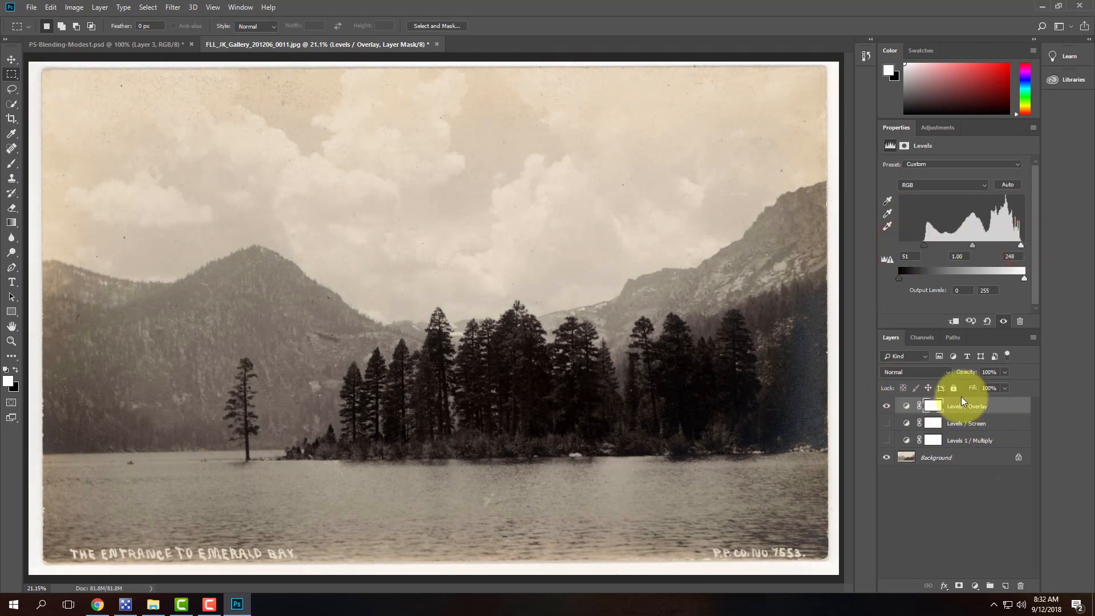
click(922, 374)
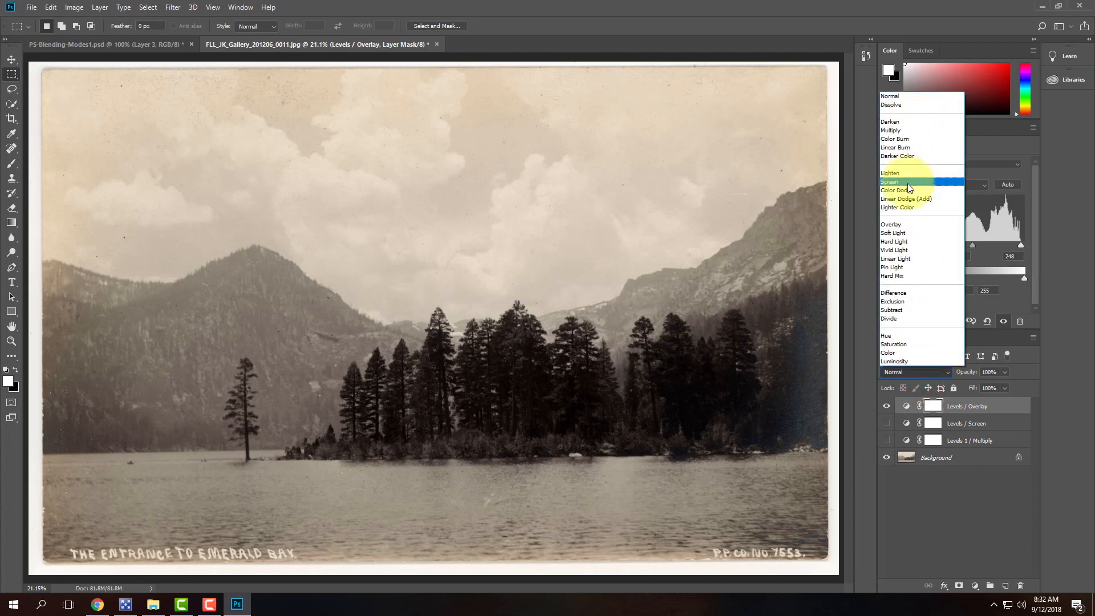
click(893, 225)
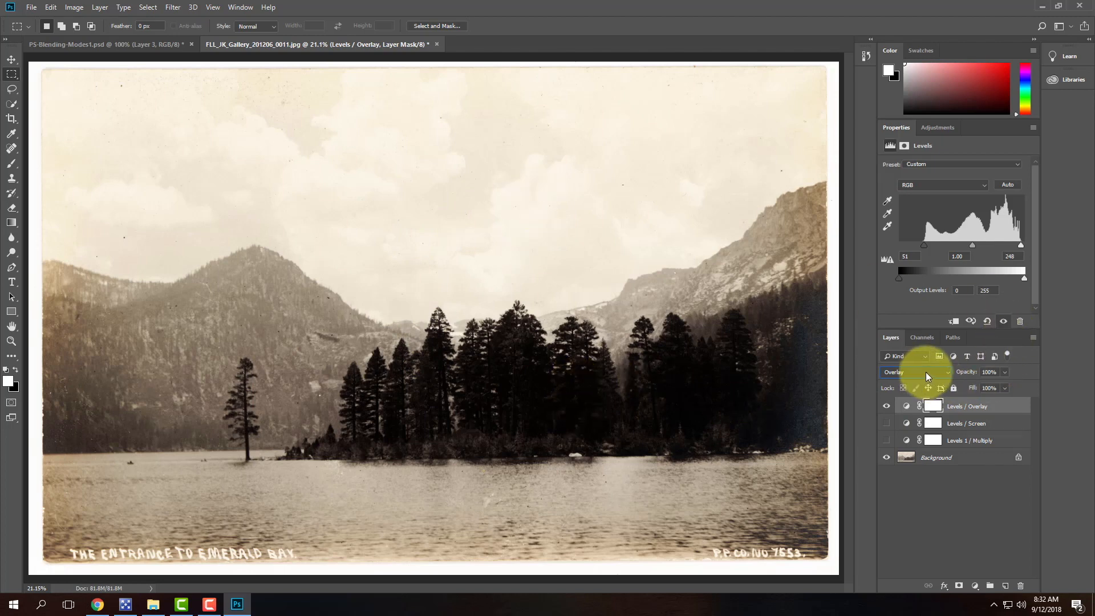
click(948, 372)
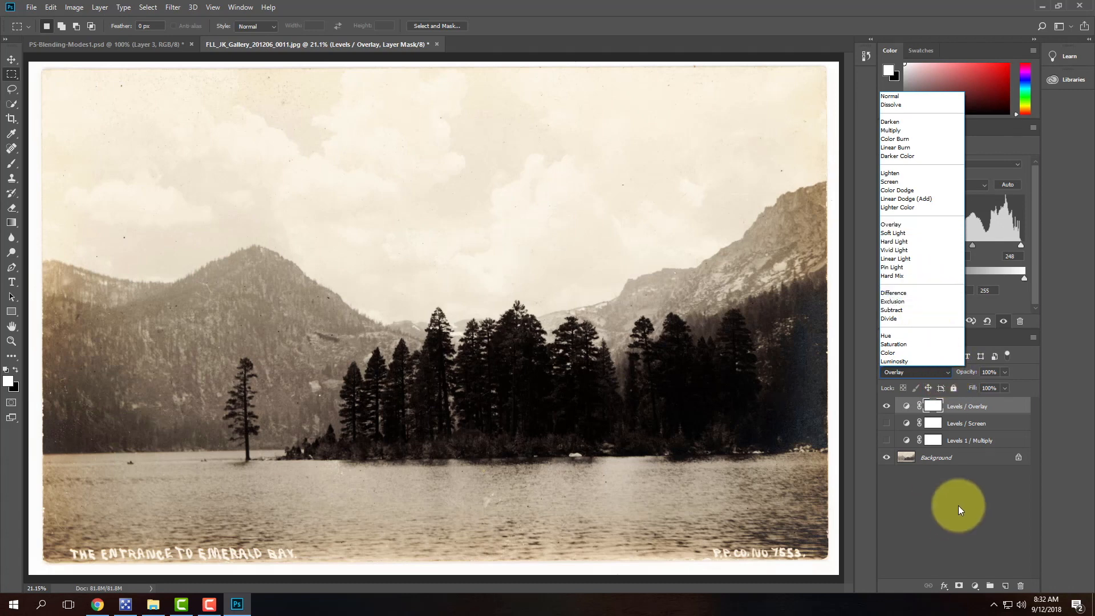
click(976, 488)
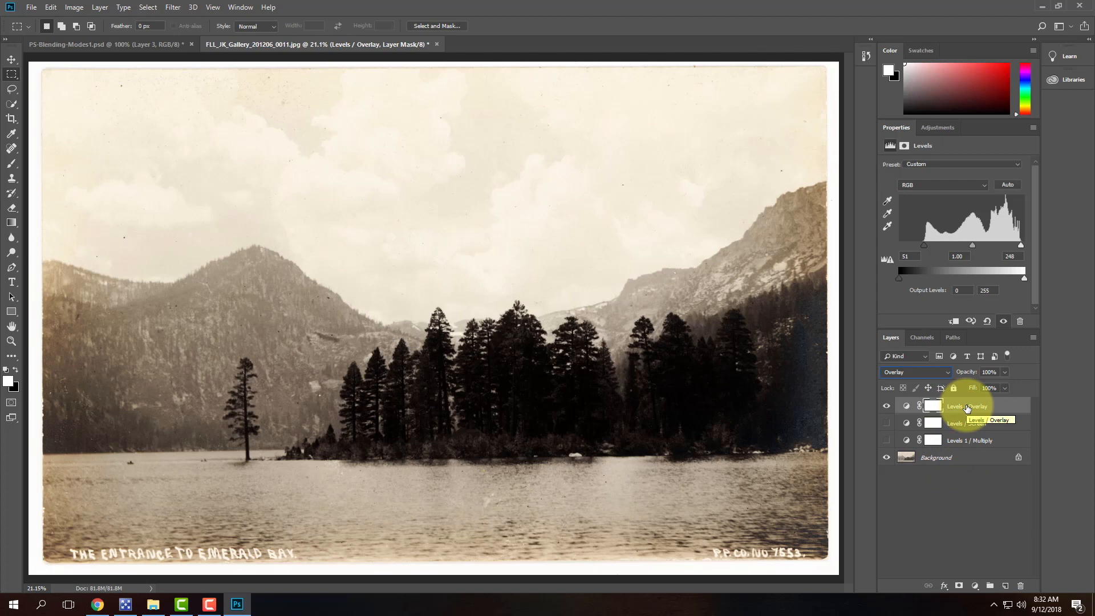
Leave only the Levels 1 / Multiply adjustment layer visible above the Background and reduce its opacity to 43%.
click(887, 406)
drag(887, 423, 887, 440)
click(887, 440)
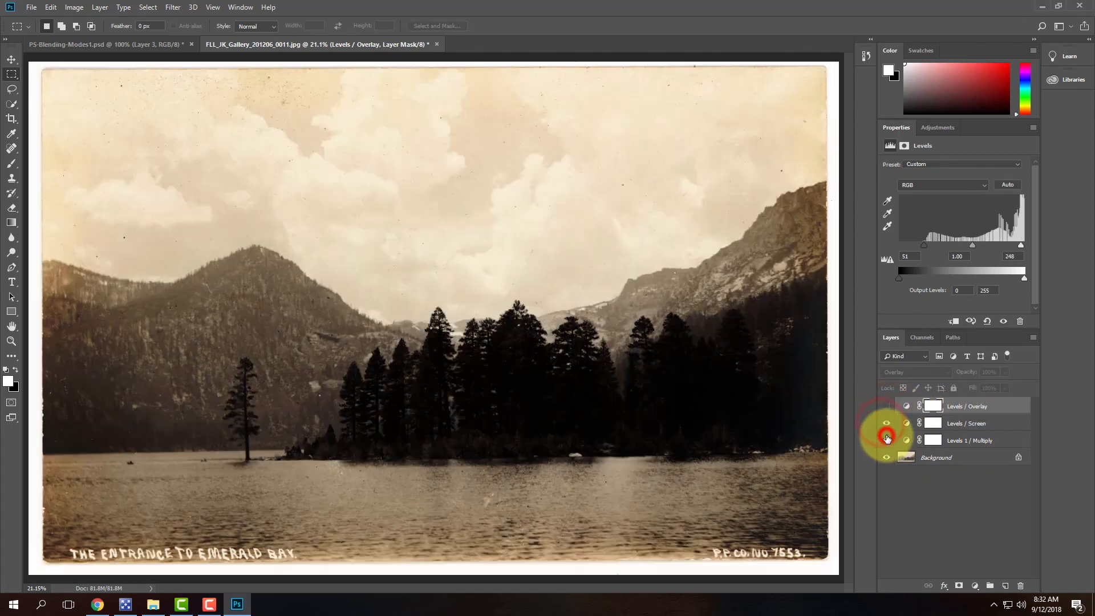
click(886, 423)
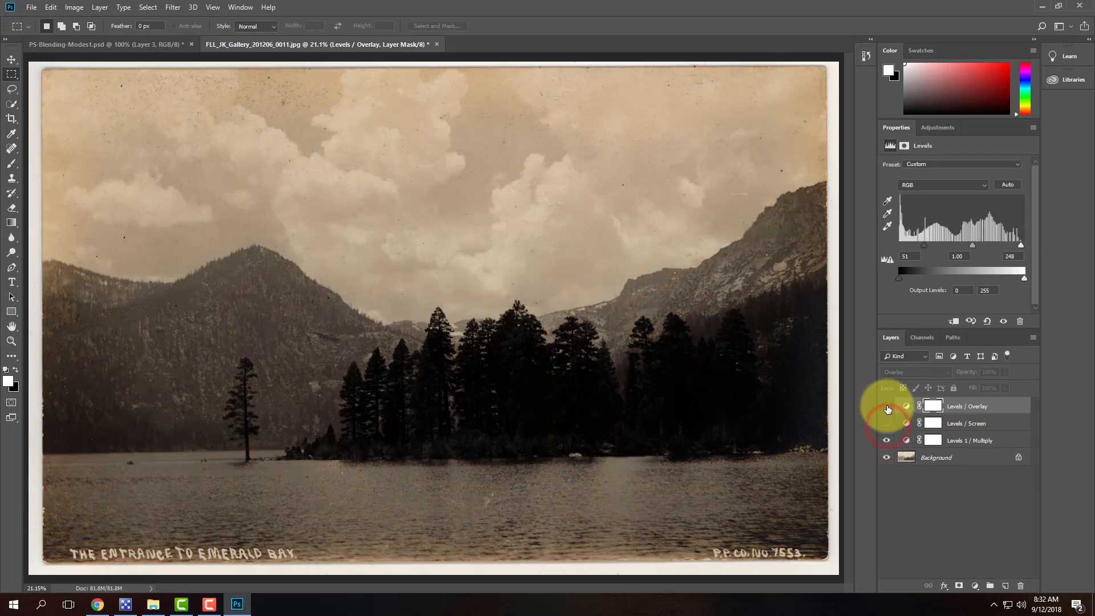
click(1002, 440)
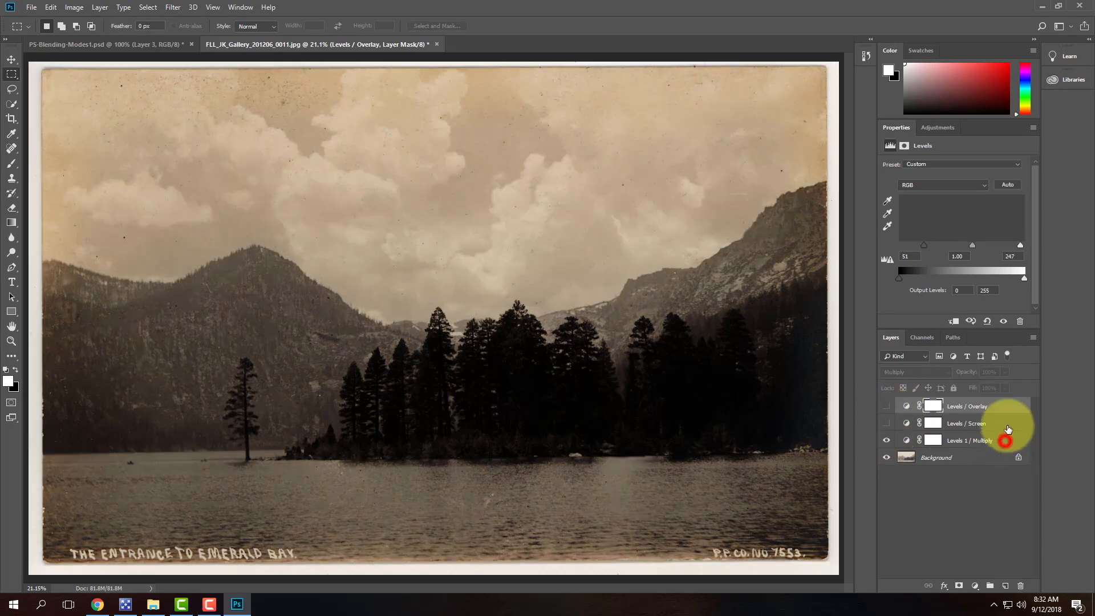
drag(1006, 377, 975, 386)
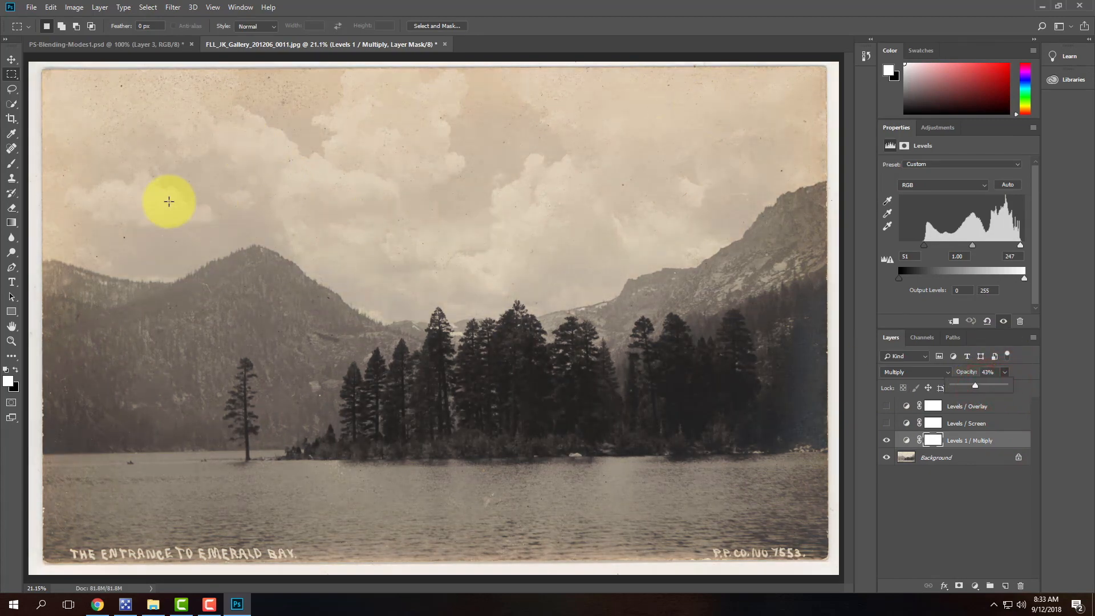
click(970, 406)
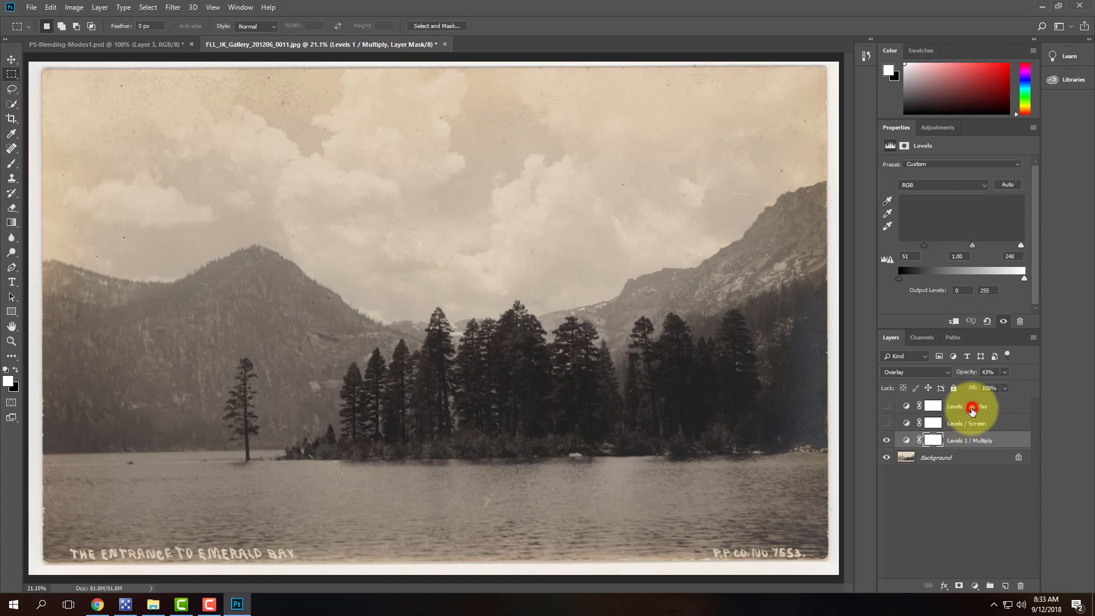
click(970, 424)
click(968, 443)
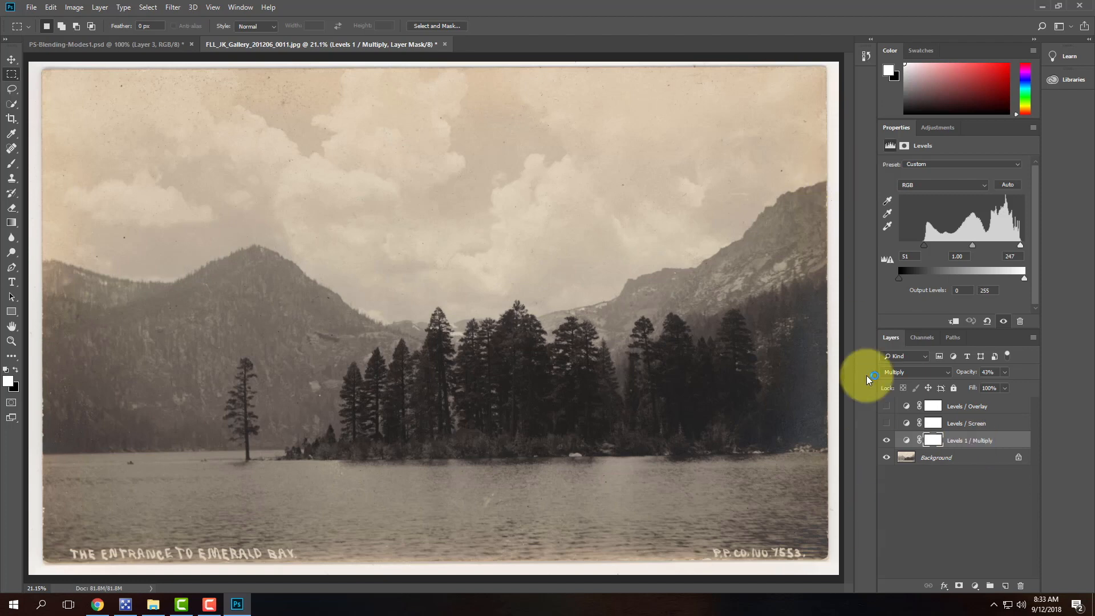
click(943, 472)
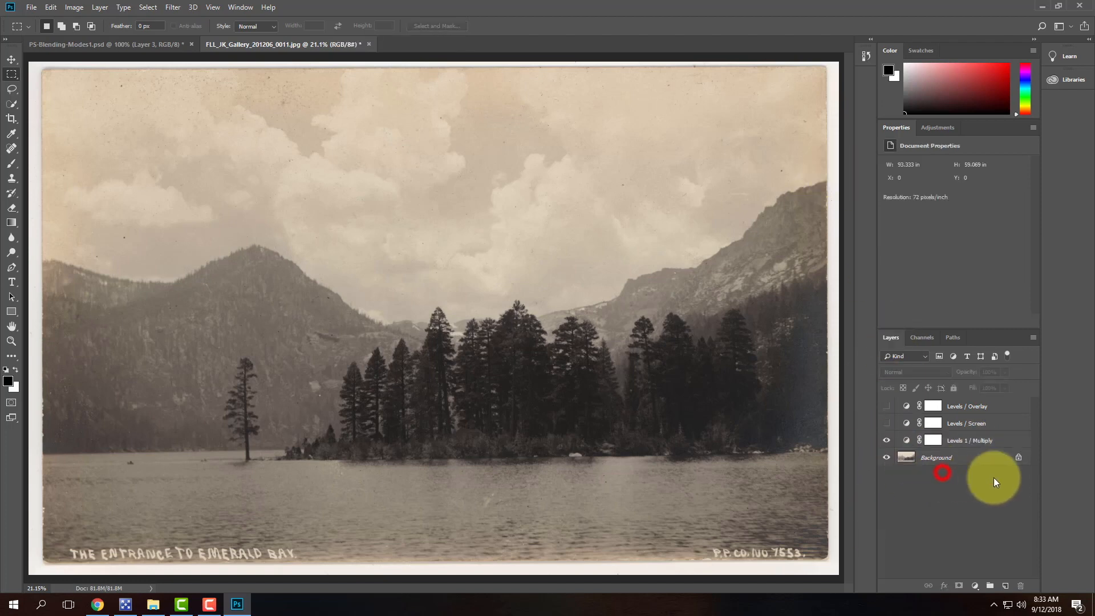
Hide the Levels 1 / Multiply layer and duplicate the Background layer, keeping the copy selected.
click(961, 460)
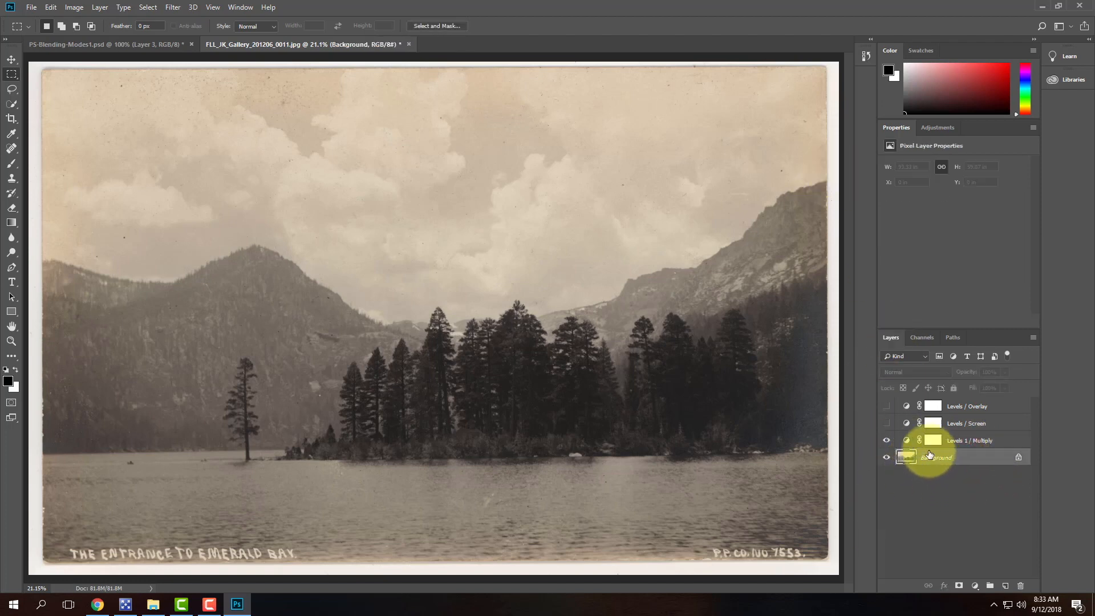
click(886, 441)
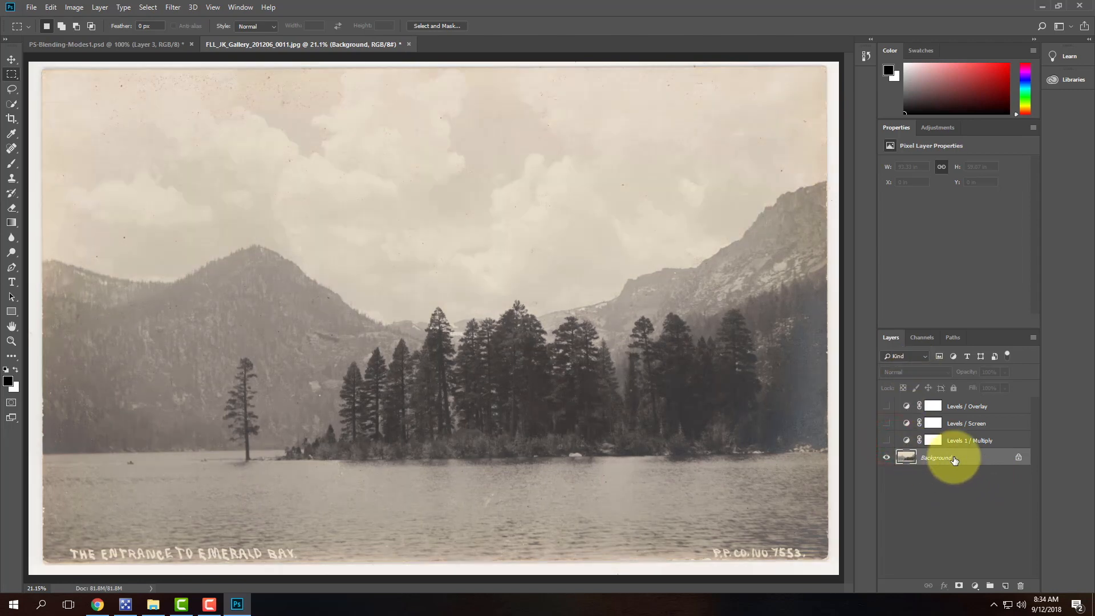
right_click(953, 456)
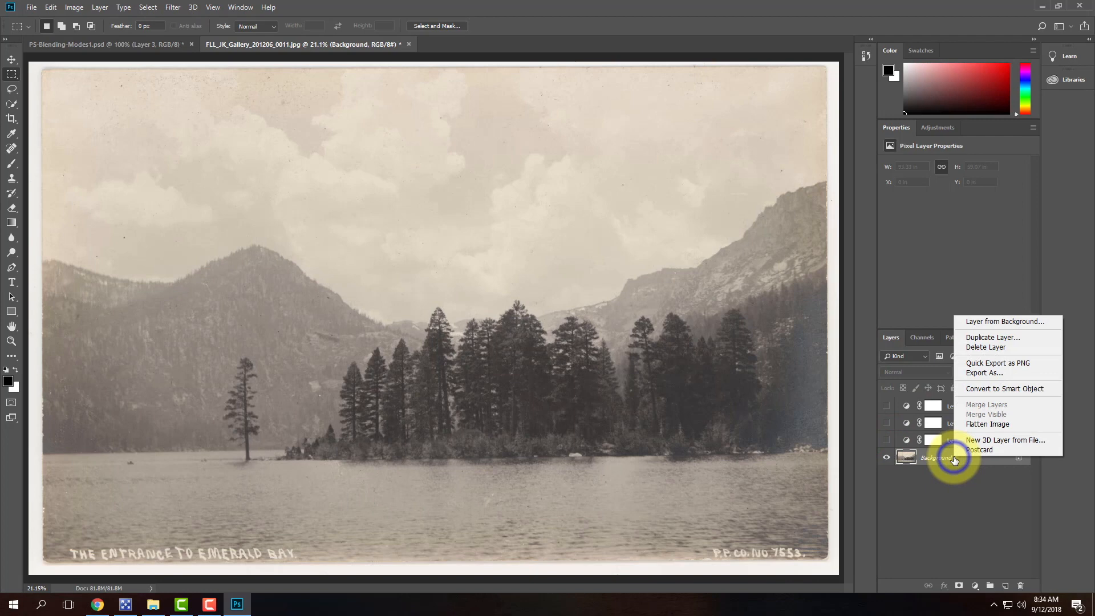
click(1018, 334)
click(656, 168)
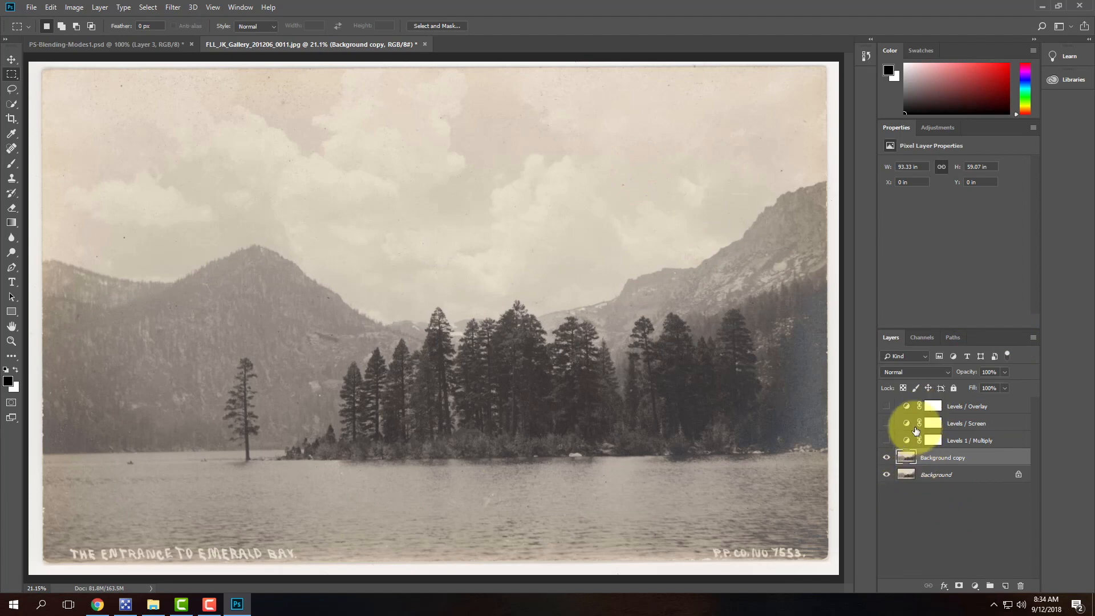
click(948, 502)
click(942, 460)
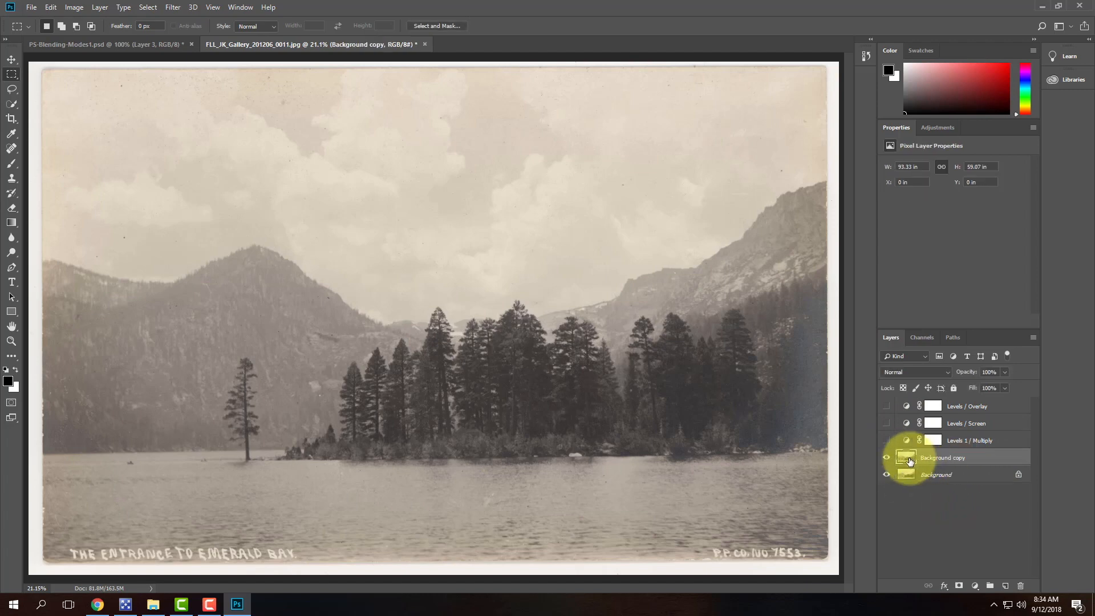
Try the Overlay blending mode on the Background copy layer, comparing the photo with the Levels / Overlay layer shown and hidden.
click(904, 372)
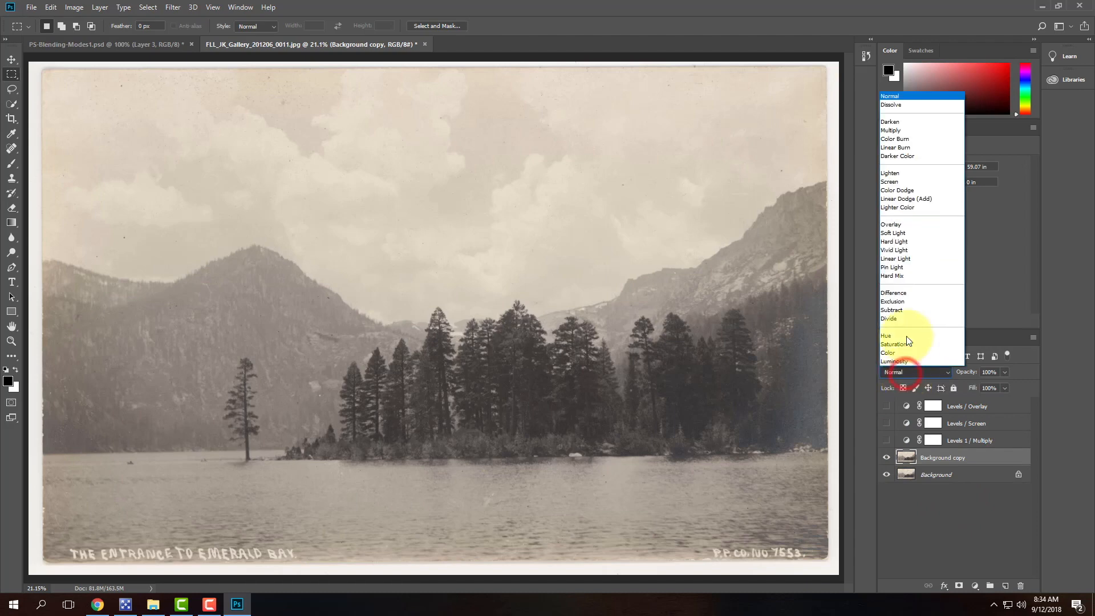
click(903, 225)
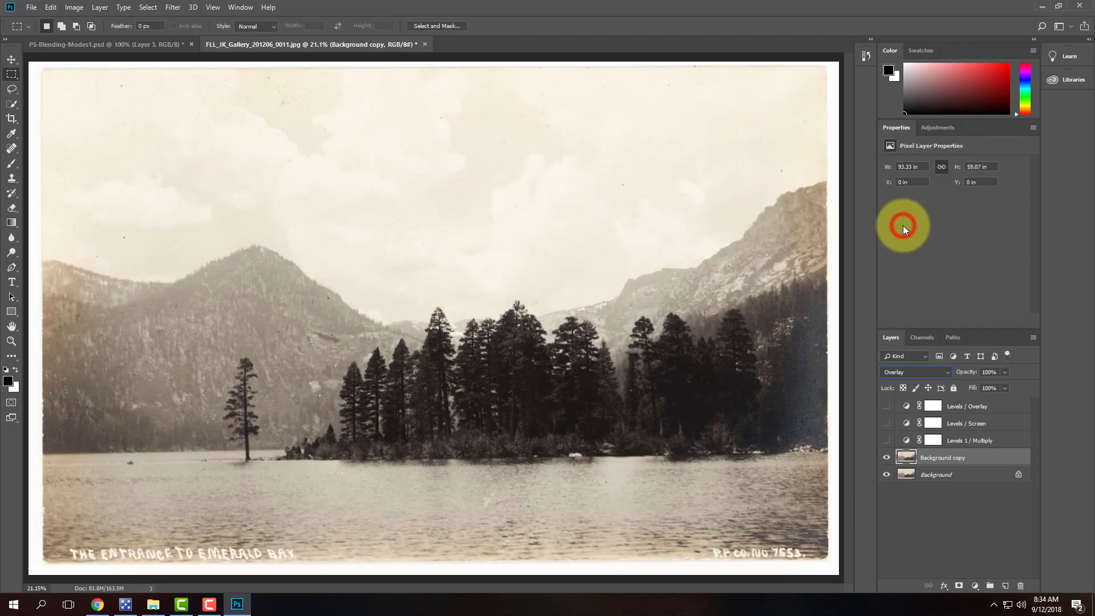
click(886, 406)
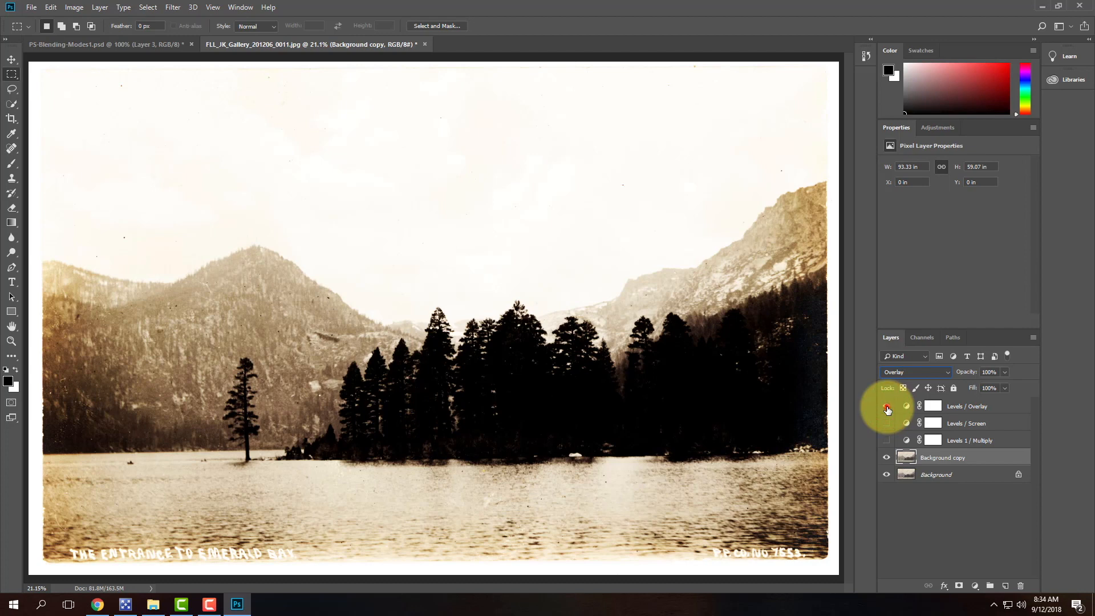
click(887, 406)
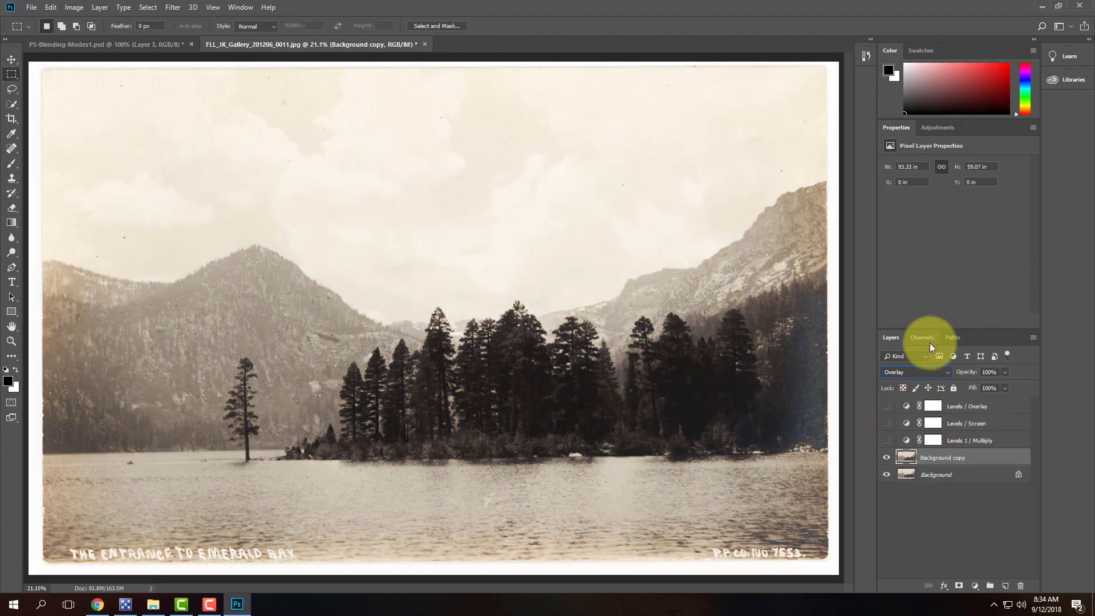
Try the Multiply and Screen blending modes on the Background copy layer.
click(922, 373)
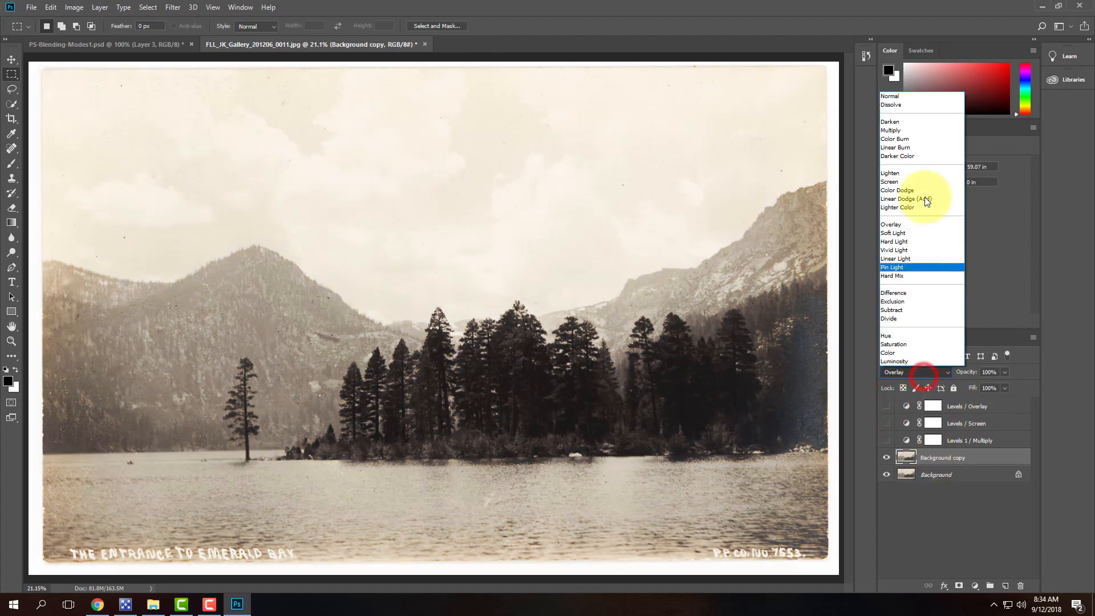
click(917, 130)
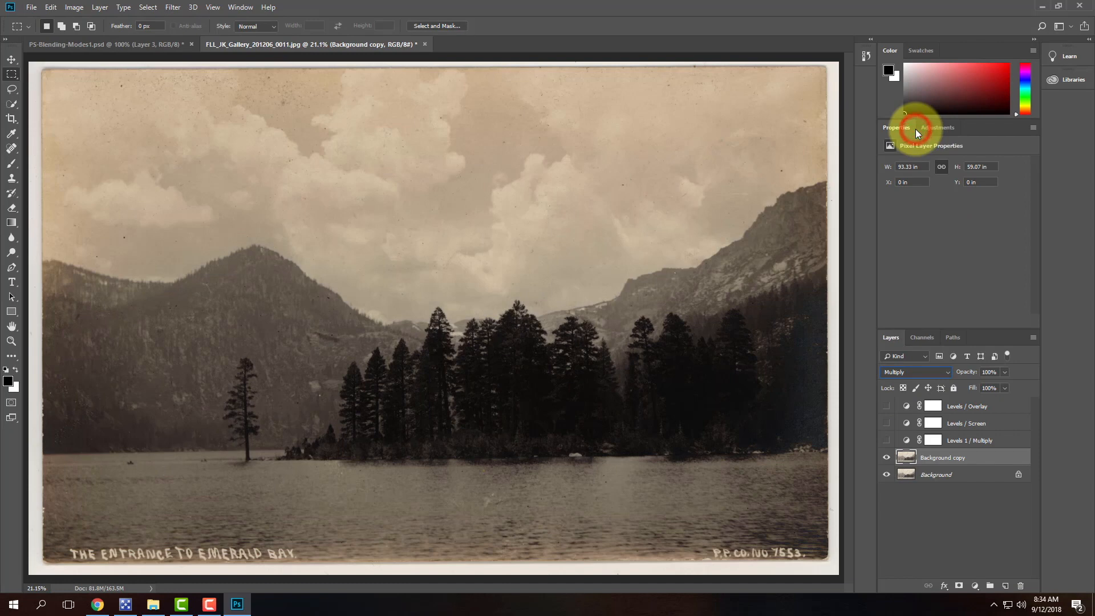
click(929, 372)
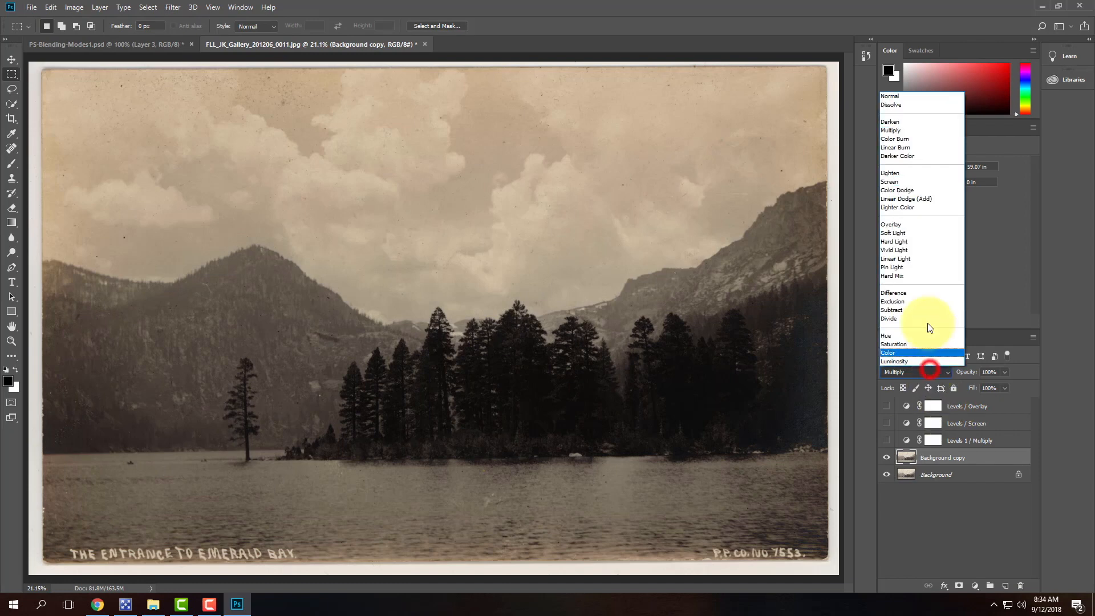
click(905, 181)
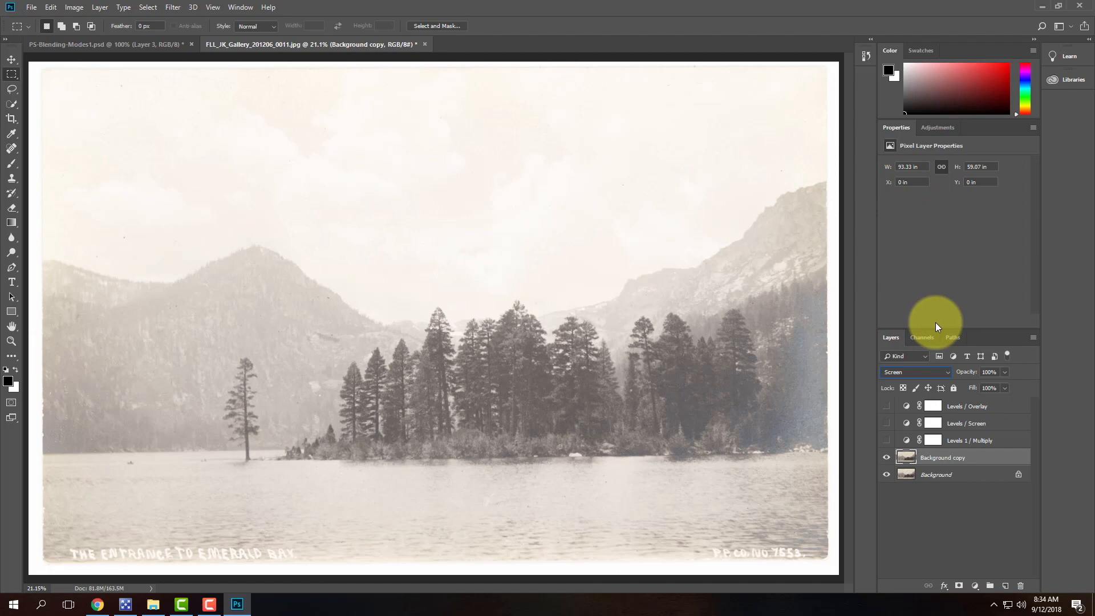
Set the Background copy layer to Multiply at 57% opacity, and select the Levels / Overlay layer.
click(944, 371)
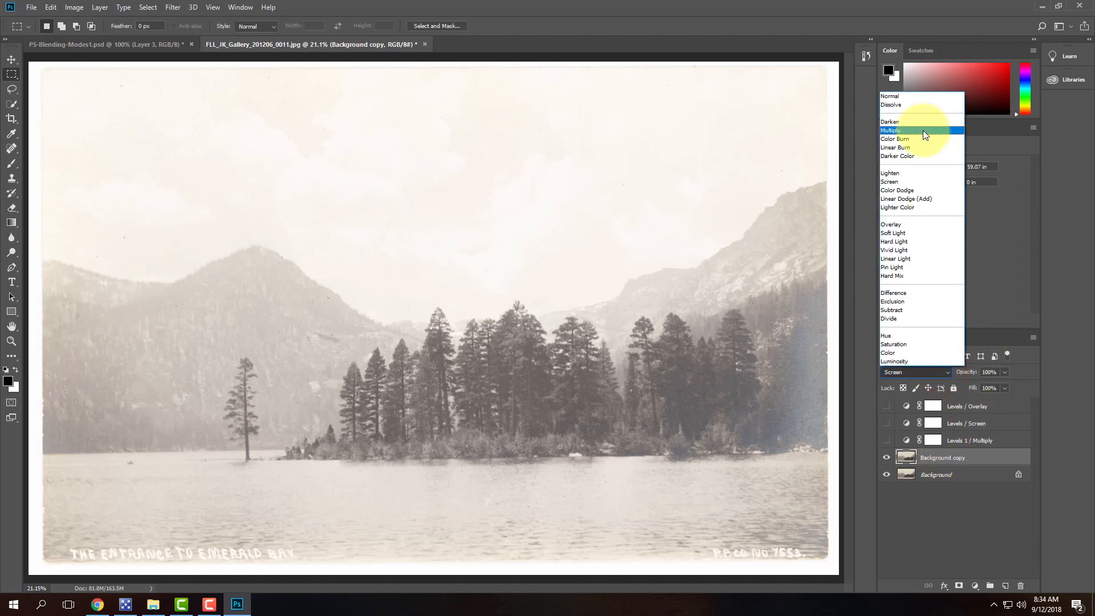
click(923, 130)
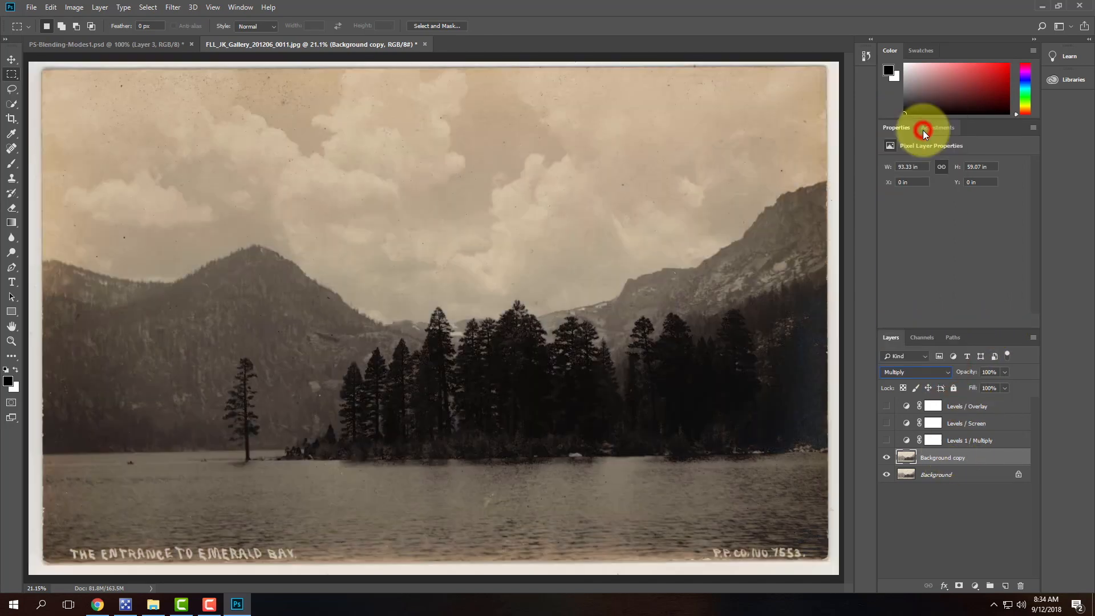
click(1005, 372)
drag(995, 385, 984, 384)
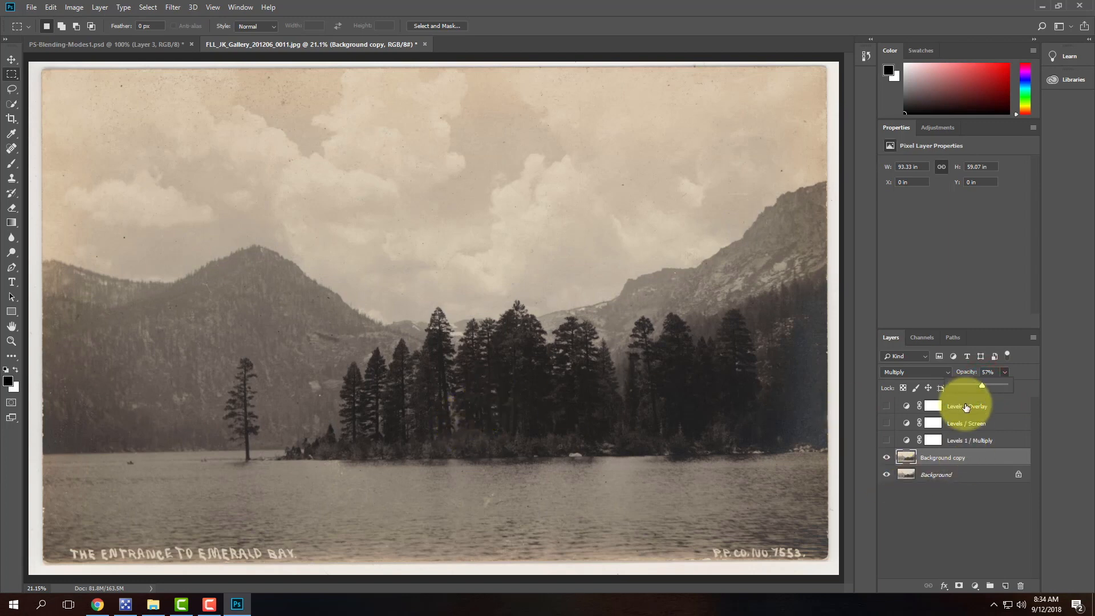
click(966, 405)
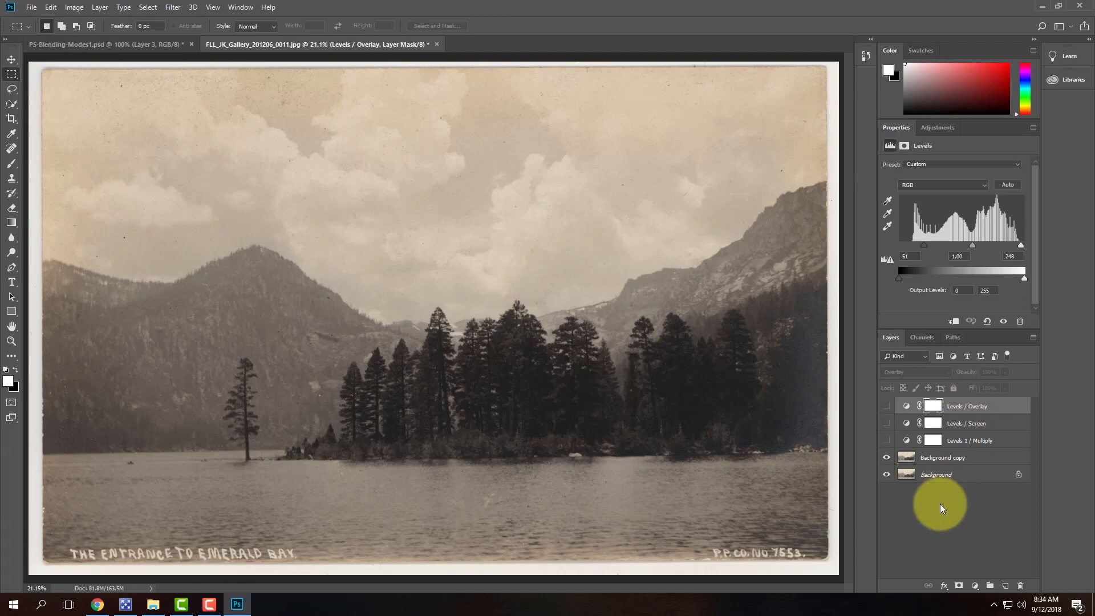
Open the ocean sunset image DSC_0165-(1)_4-(1)_3-(1)_tonemapped from the Ex105 - Sample Images folder.
click(30, 8)
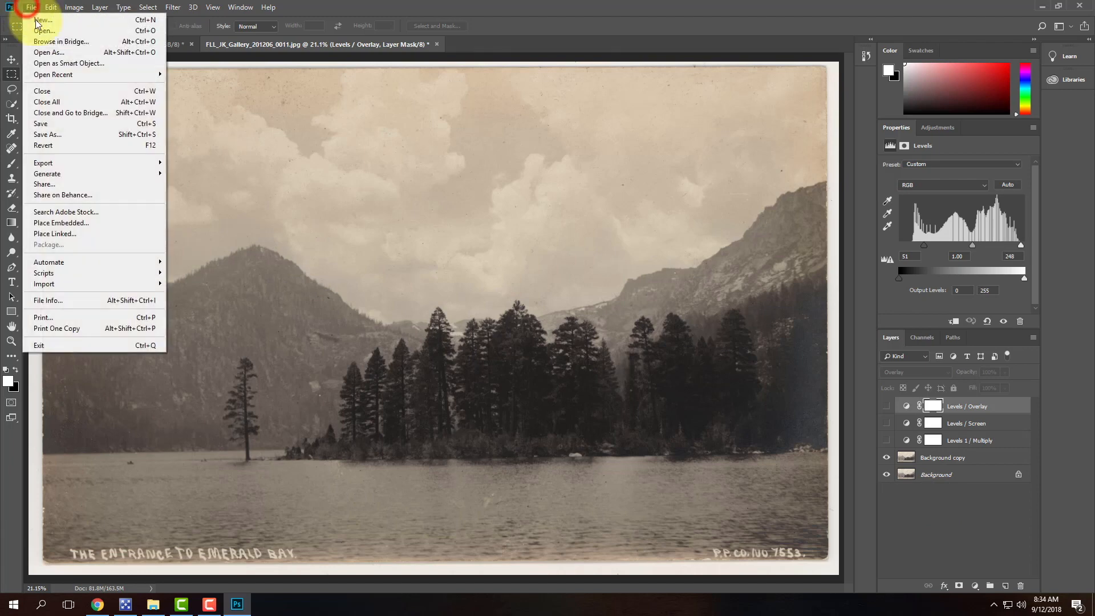
click(37, 31)
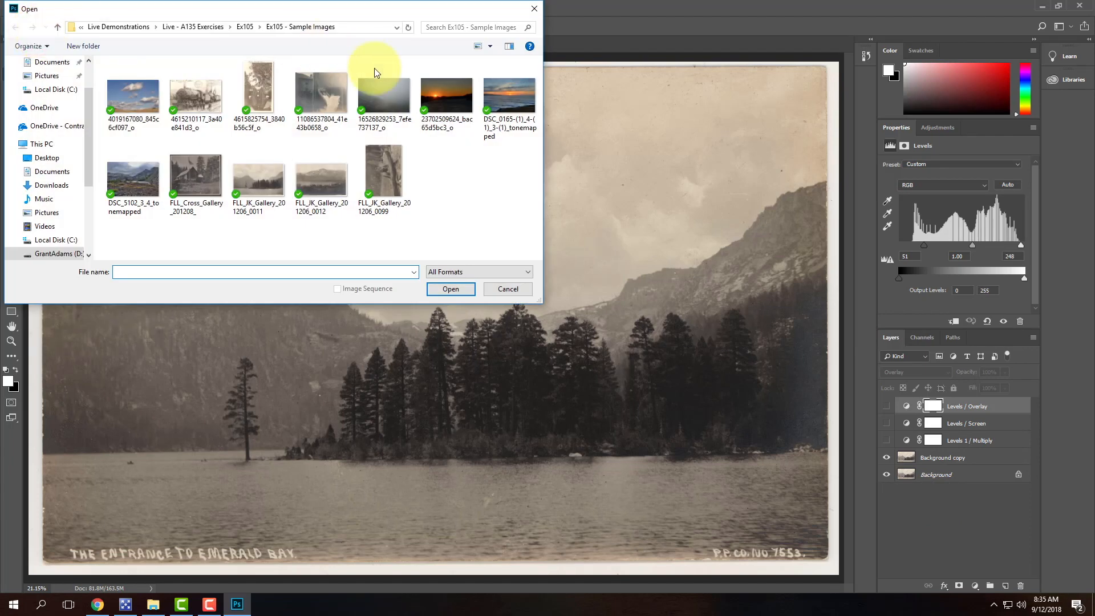
click(503, 99)
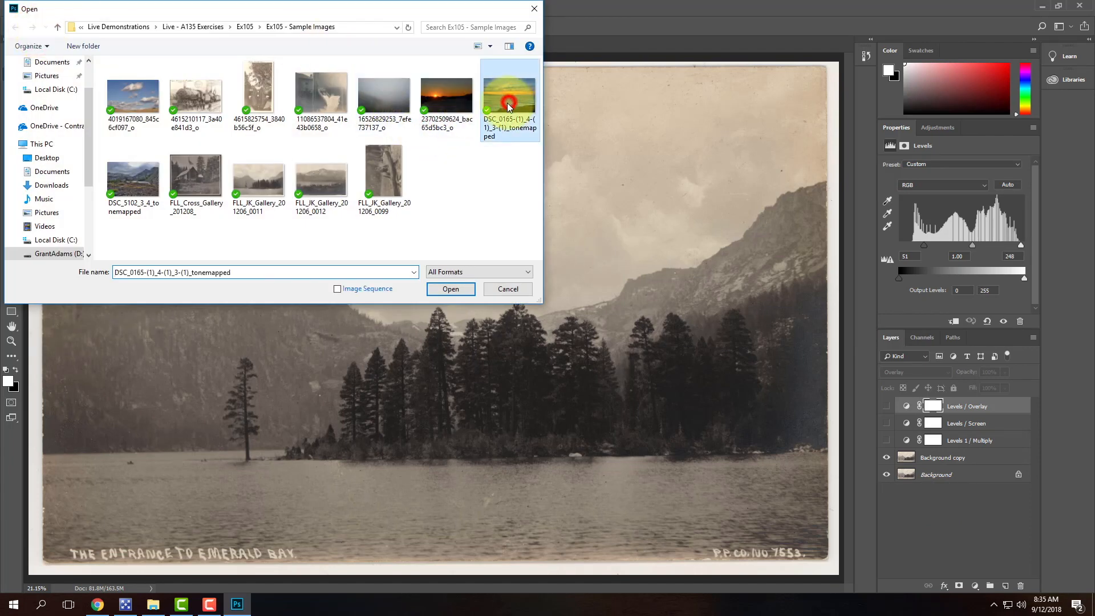
click(453, 290)
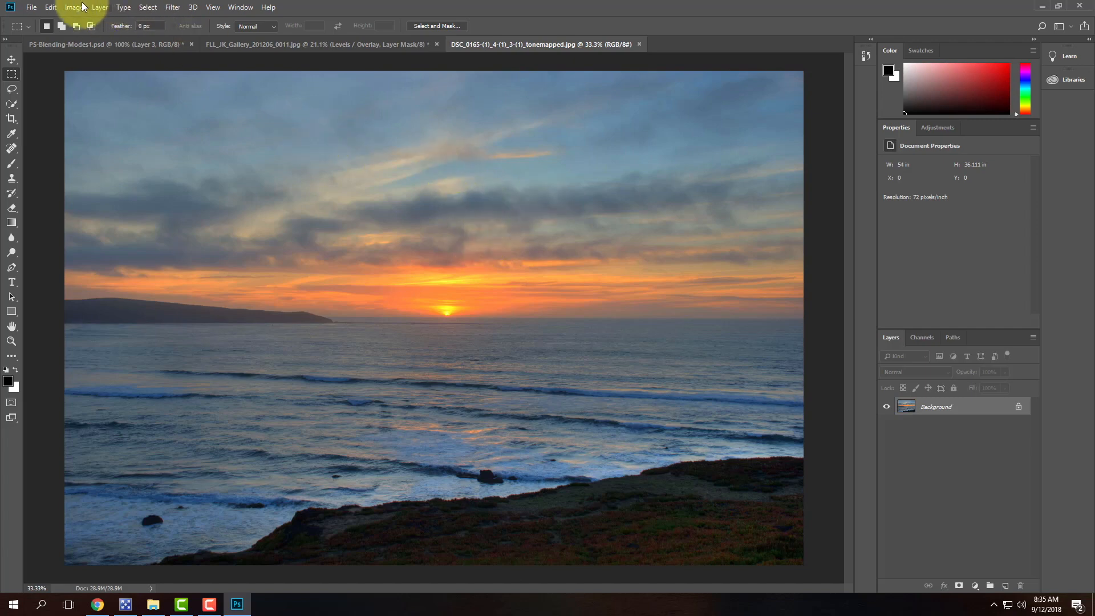
Add a Curves adjustment layer named "Curves / Luminosity" above the Background.
click(108, 6)
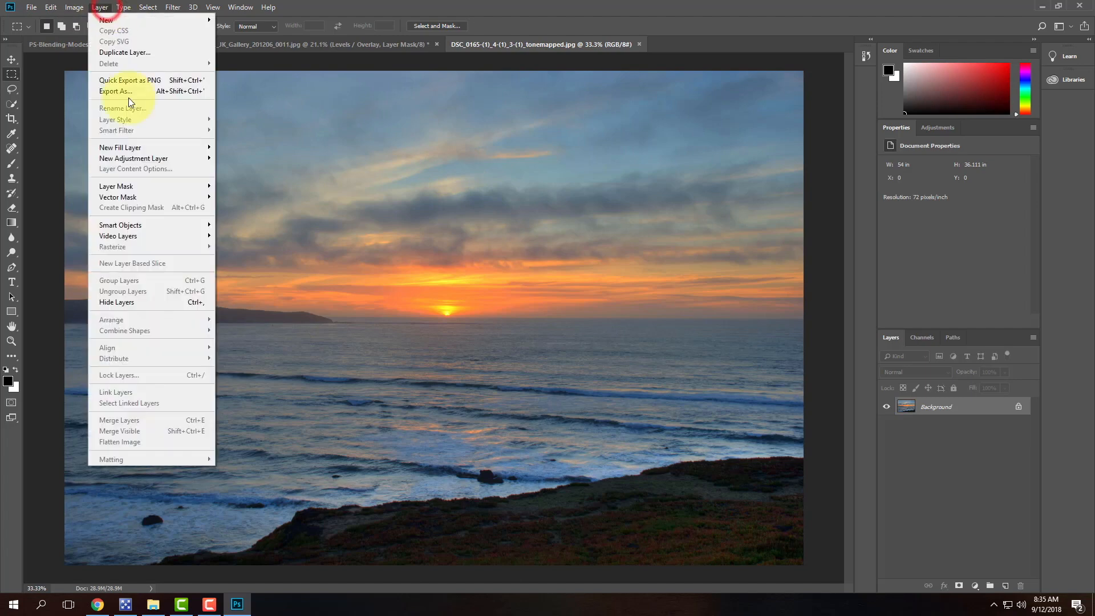
mouse_move(149, 158)
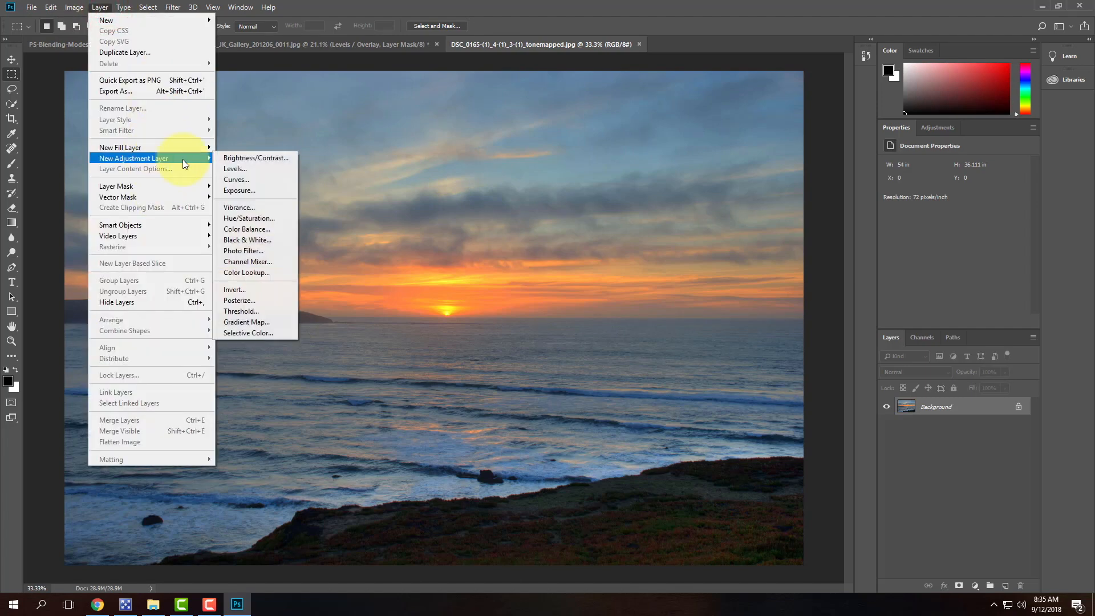
click(270, 179)
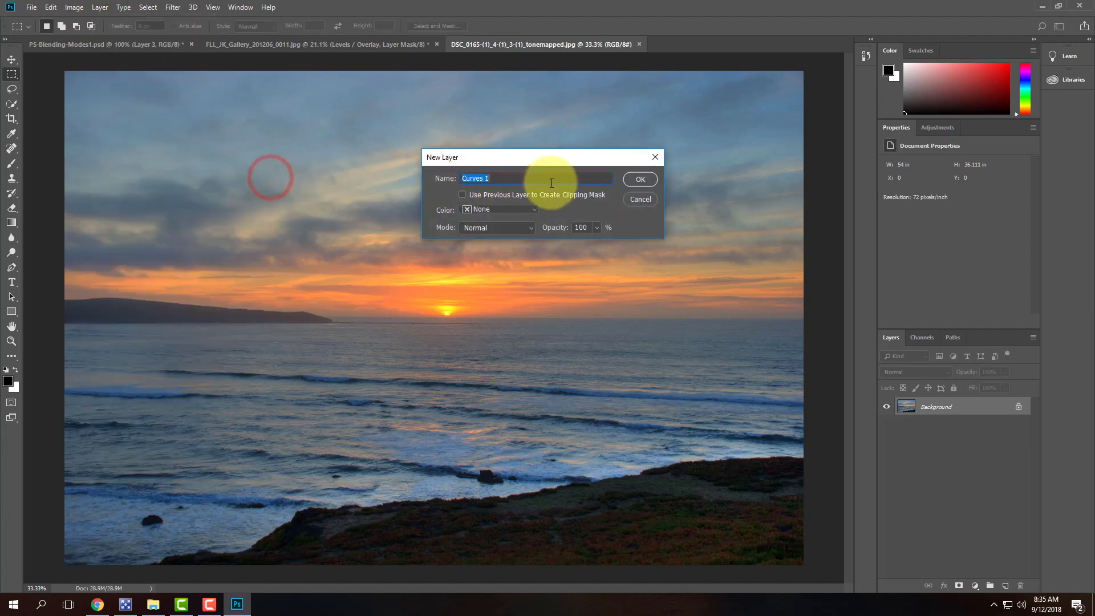
click(495, 178)
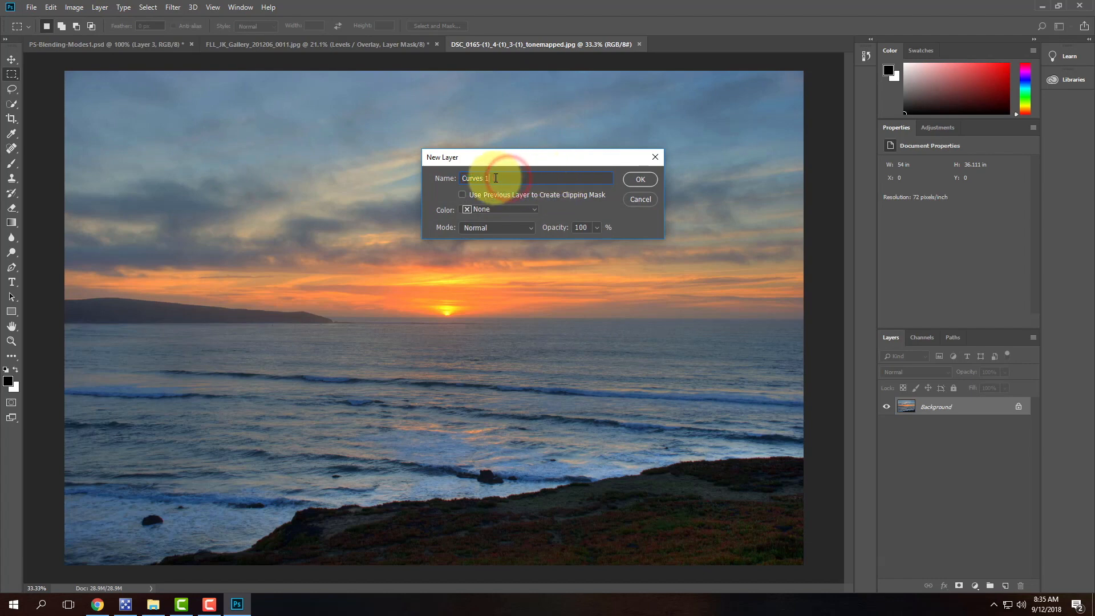
key(BackSpace)
text(/ Luminosity)
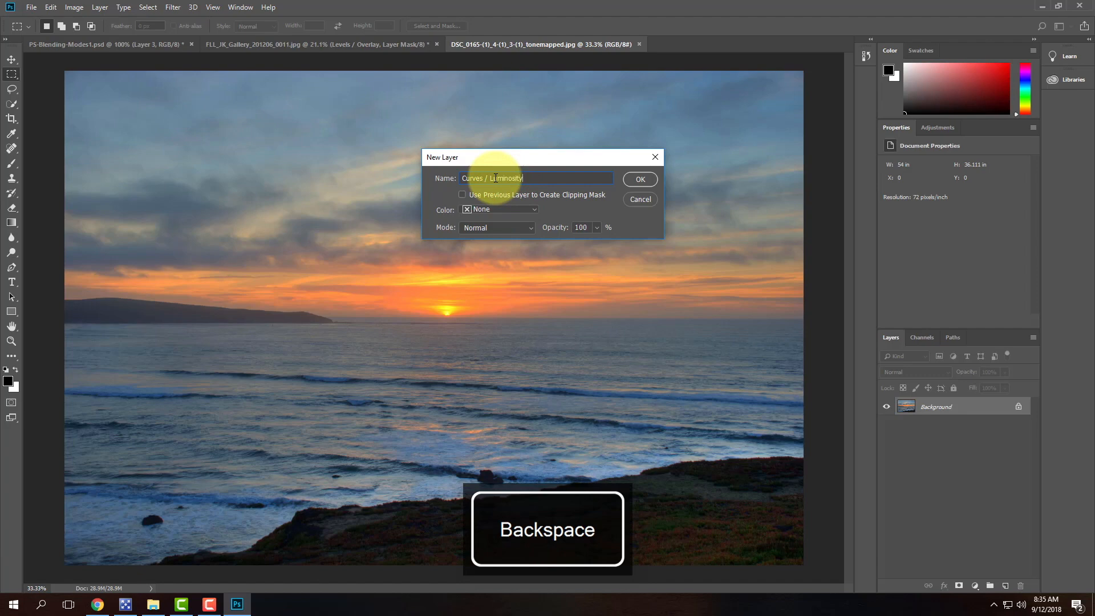
click(638, 179)
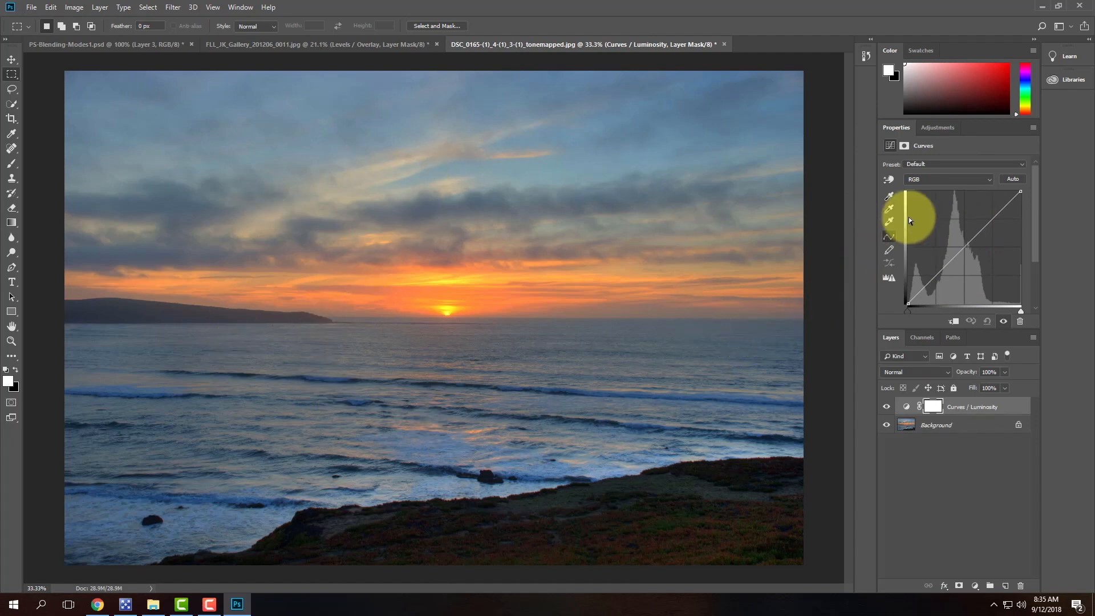
Shape a gentle S-curve with an anchored midpoint, darker shadows and brighter highlights, and compare the photo with the Curves / Luminosity layer hidden and shown.
click(963, 246)
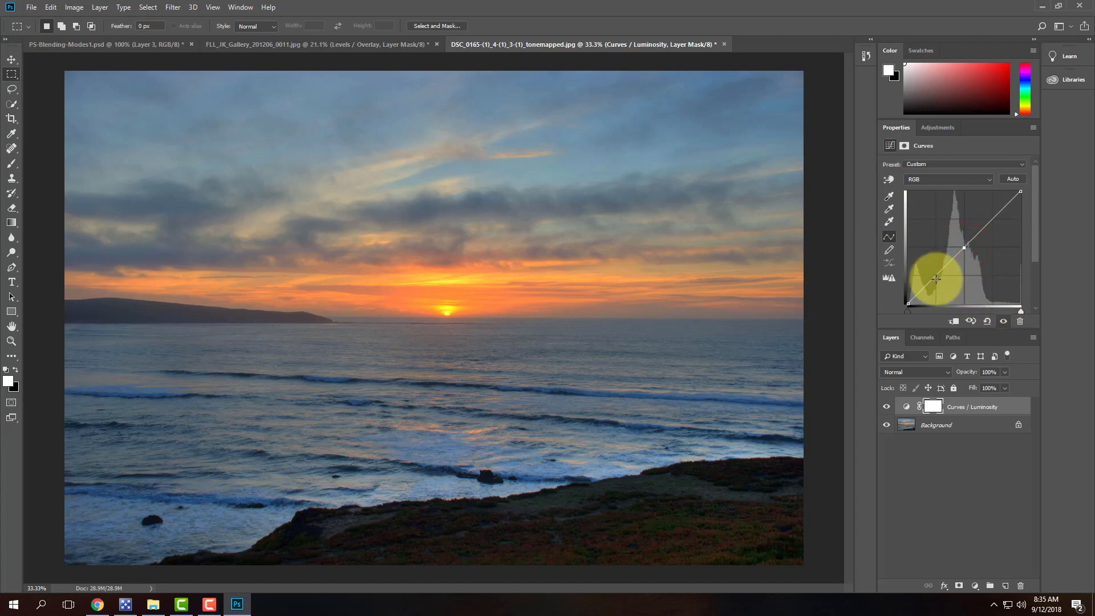
drag(936, 278, 941, 280)
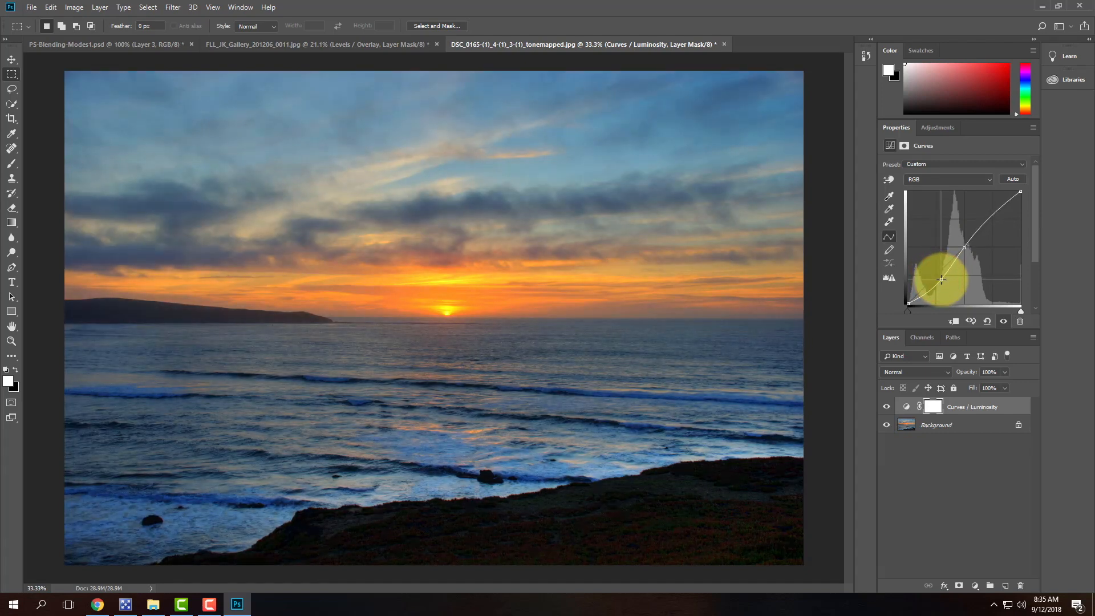
click(988, 217)
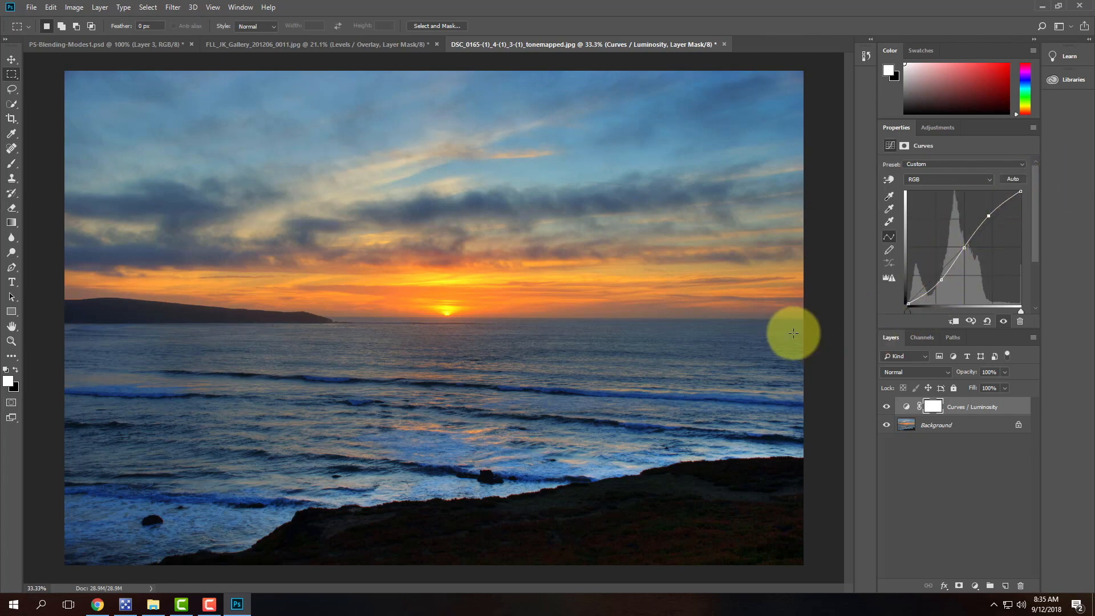
click(887, 407)
click(887, 407)
click(887, 407)
click(886, 406)
click(886, 407)
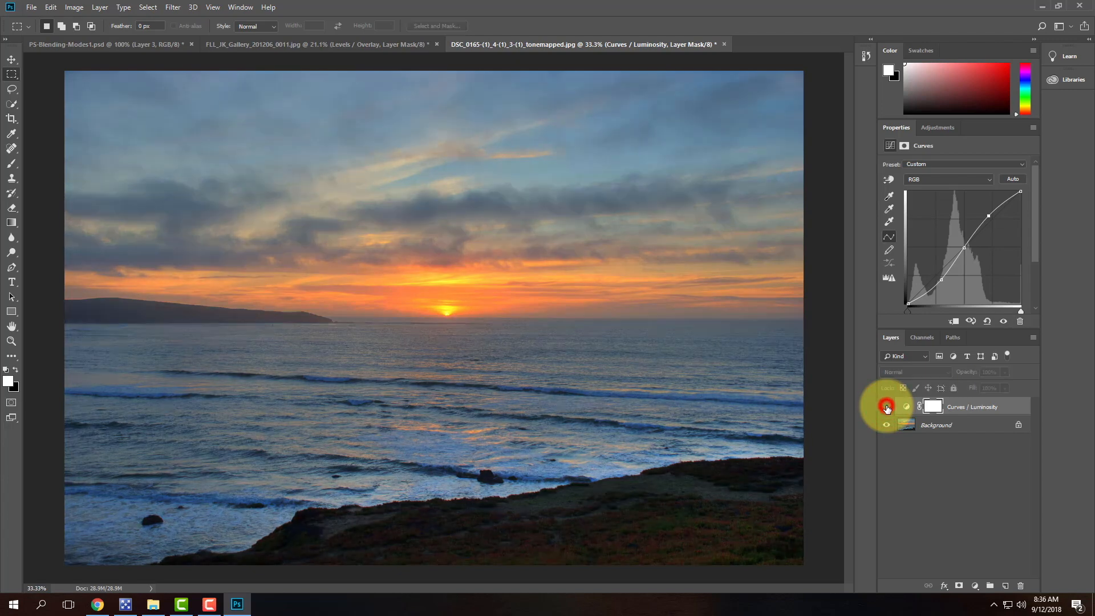
click(886, 406)
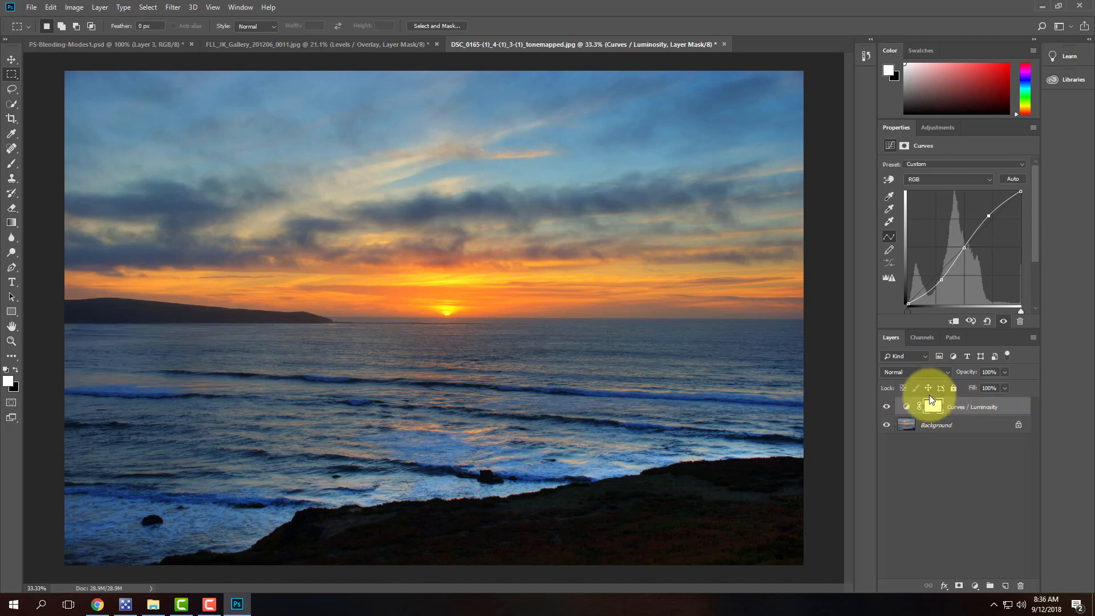
Set the Curves / Luminosity layer's blending mode to Luminosity and compare the photo with the layer hidden and shown.
click(919, 372)
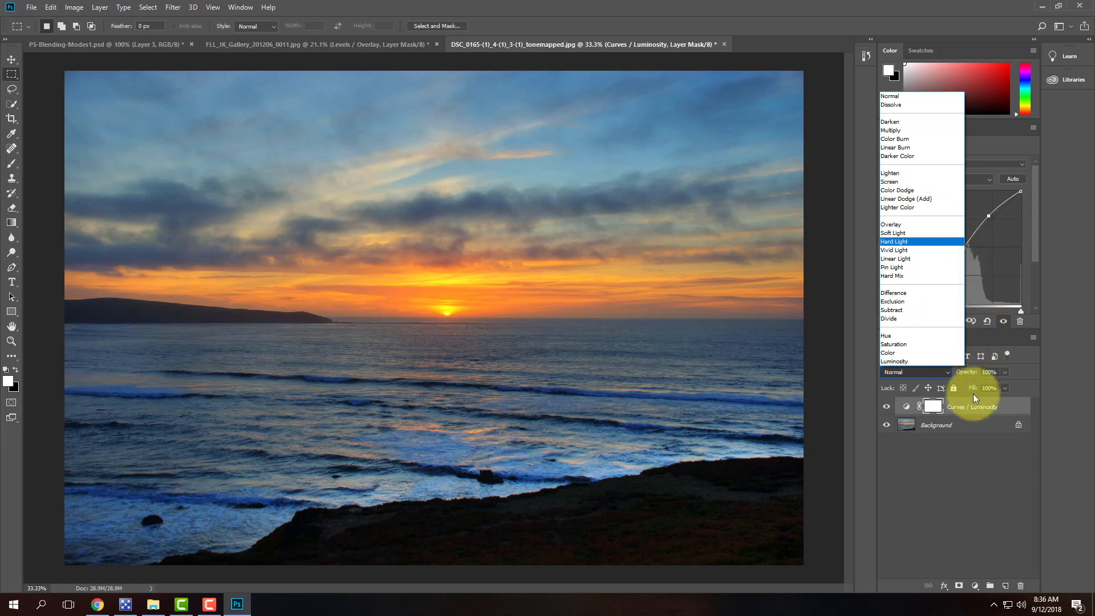
click(907, 362)
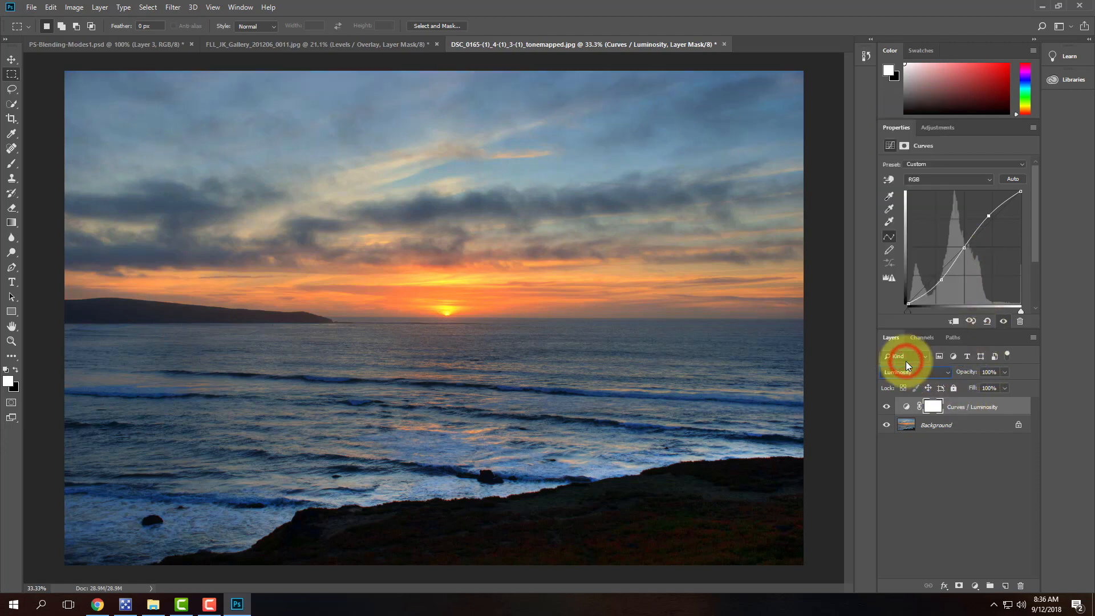
click(887, 406)
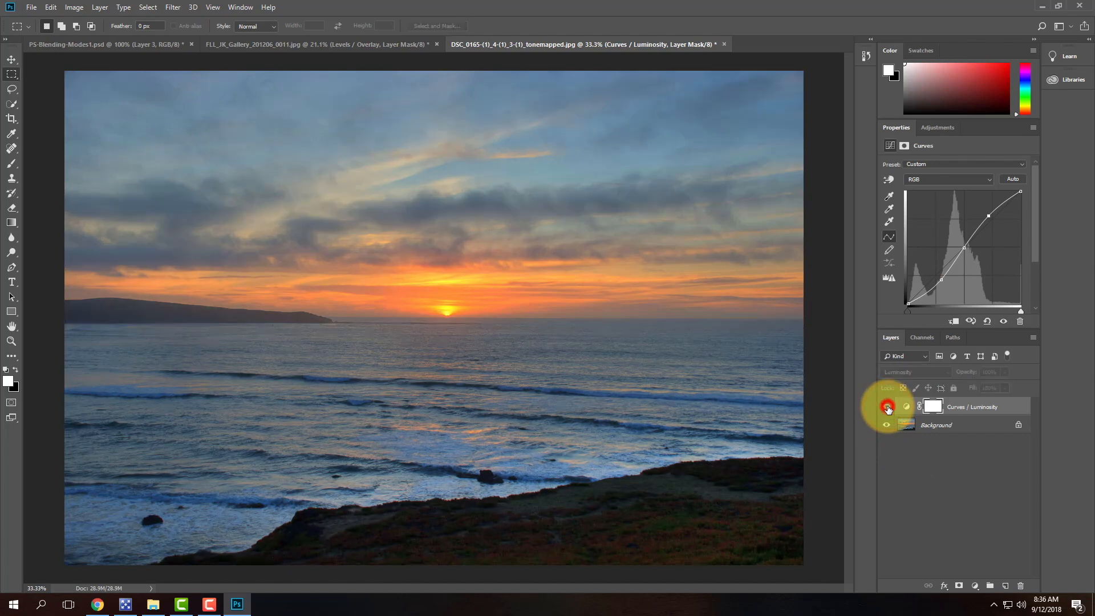
click(887, 406)
click(887, 406)
click(887, 406)
click(887, 406)
click(887, 406)
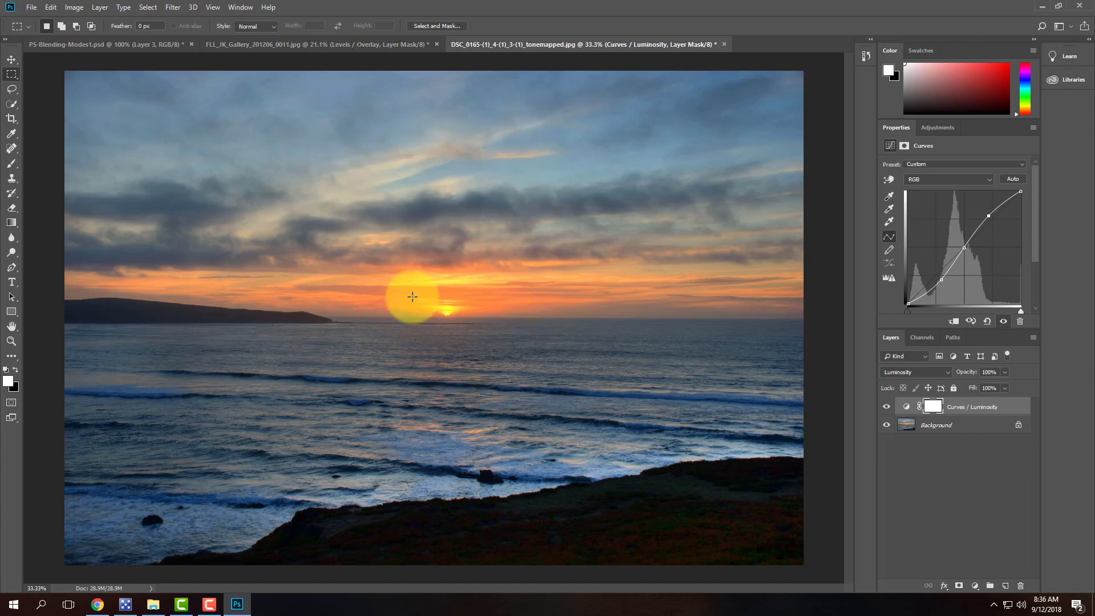
click(31, 7)
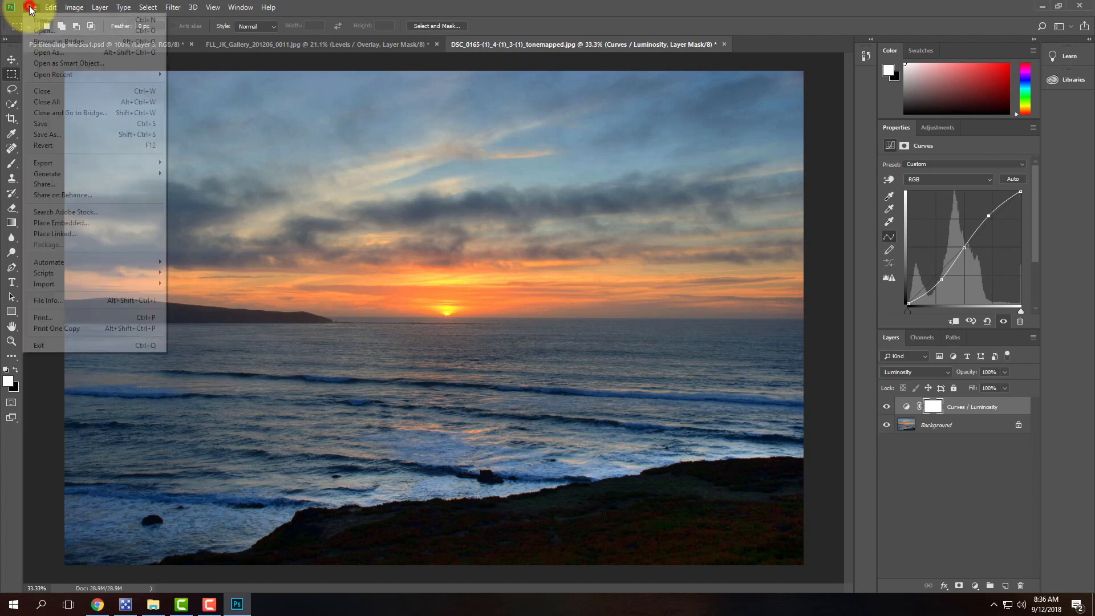
click(31, 30)
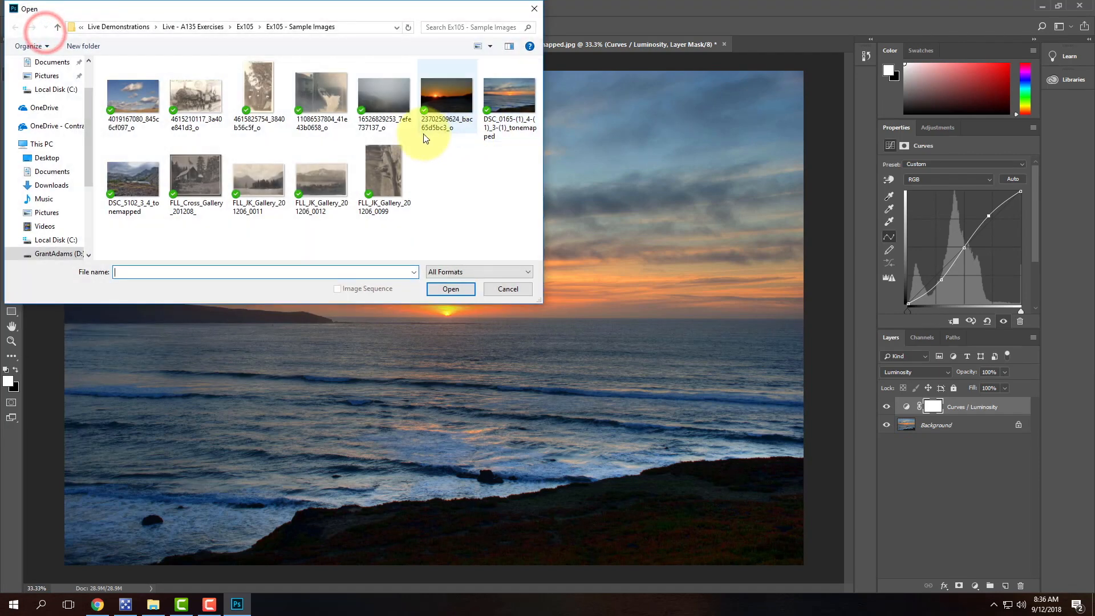
click(447, 114)
click(459, 287)
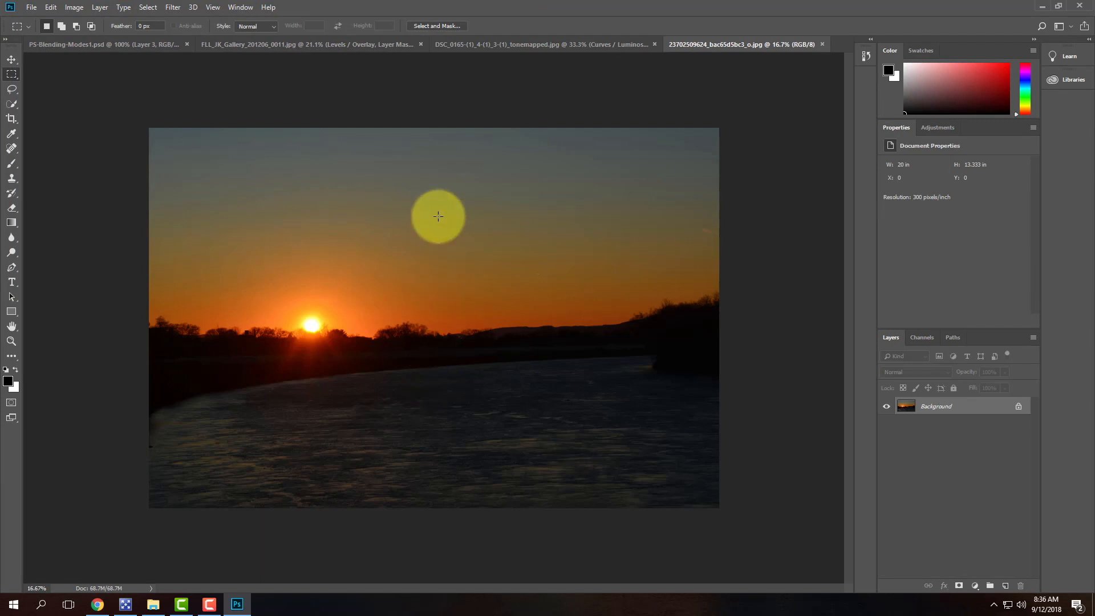
Add a Curves adjustment layer with the default name above the river sunset's Background.
click(100, 7)
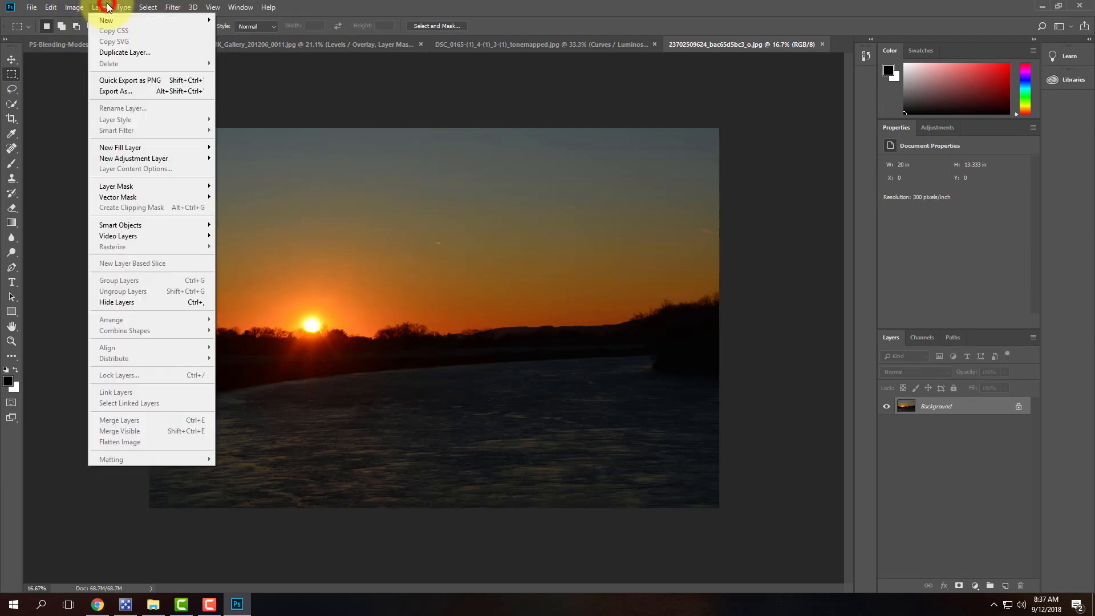
mouse_move(135, 161)
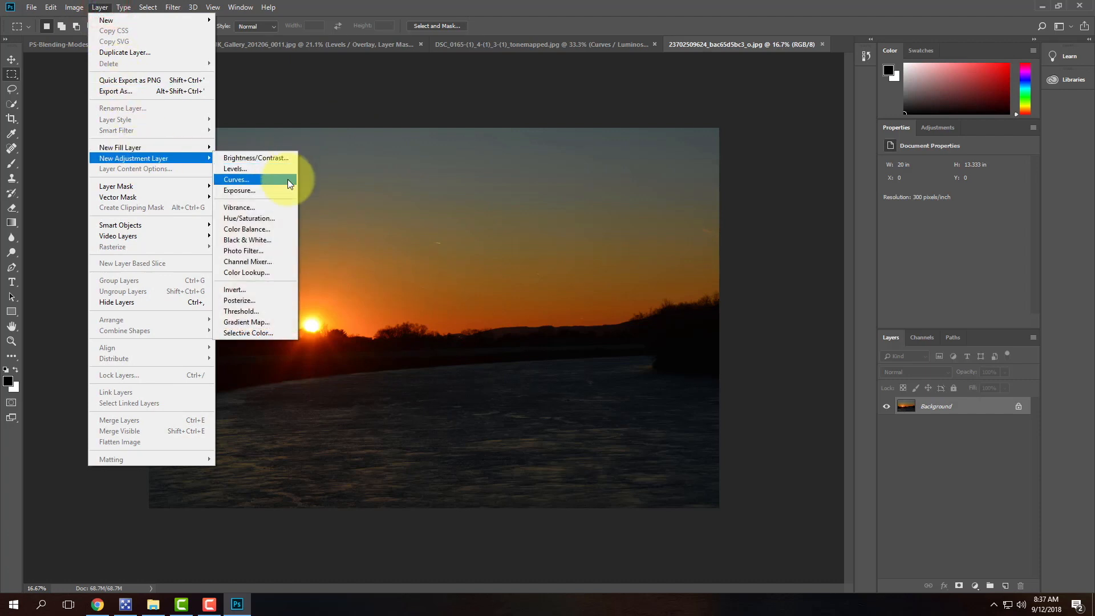
click(288, 179)
click(641, 179)
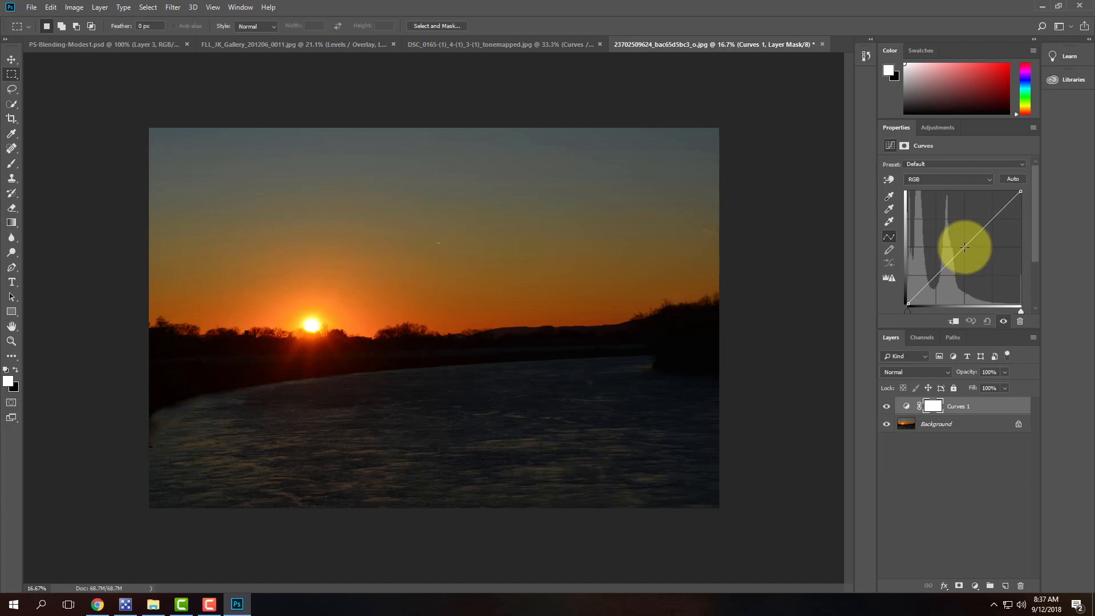
Shape an S-curve on the river sunset's Curves layer by anchoring the midpoint, lowering the shadows and raising the highlights.
click(964, 247)
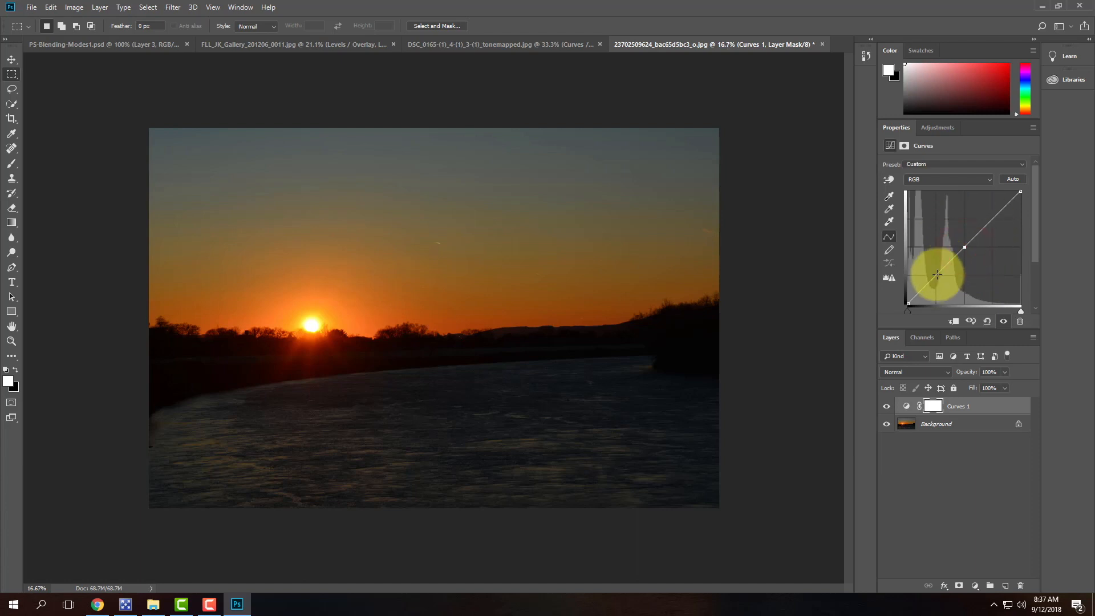
drag(933, 276, 940, 281)
click(990, 216)
drag(990, 216, 989, 214)
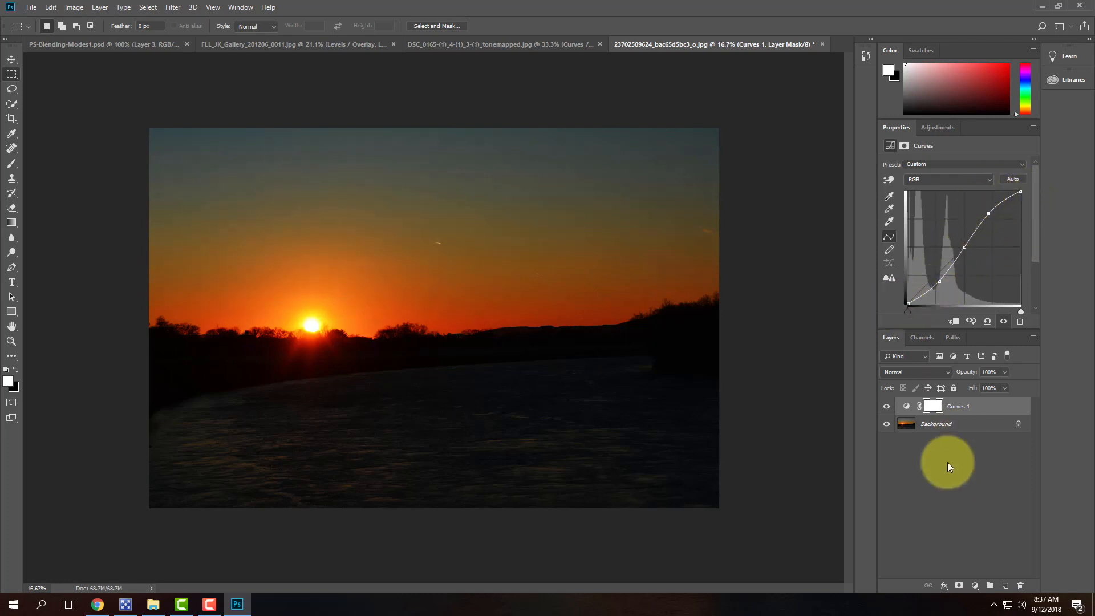
Set the river sunset's Curves 1 layer to Luminosity blending and compare the photo with the layer hidden and shown.
click(928, 372)
click(926, 361)
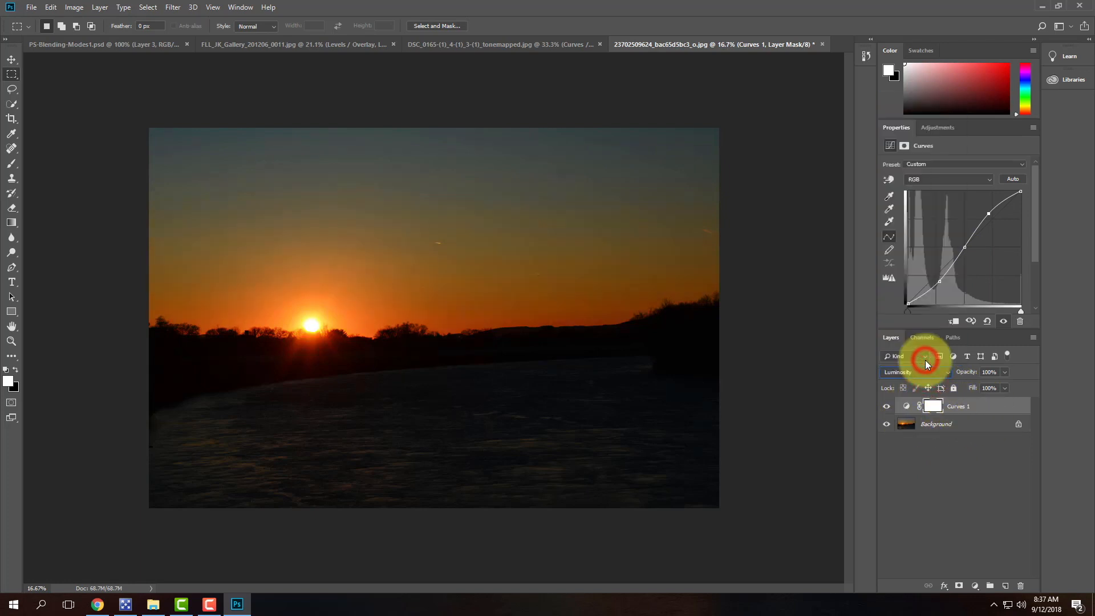
click(886, 406)
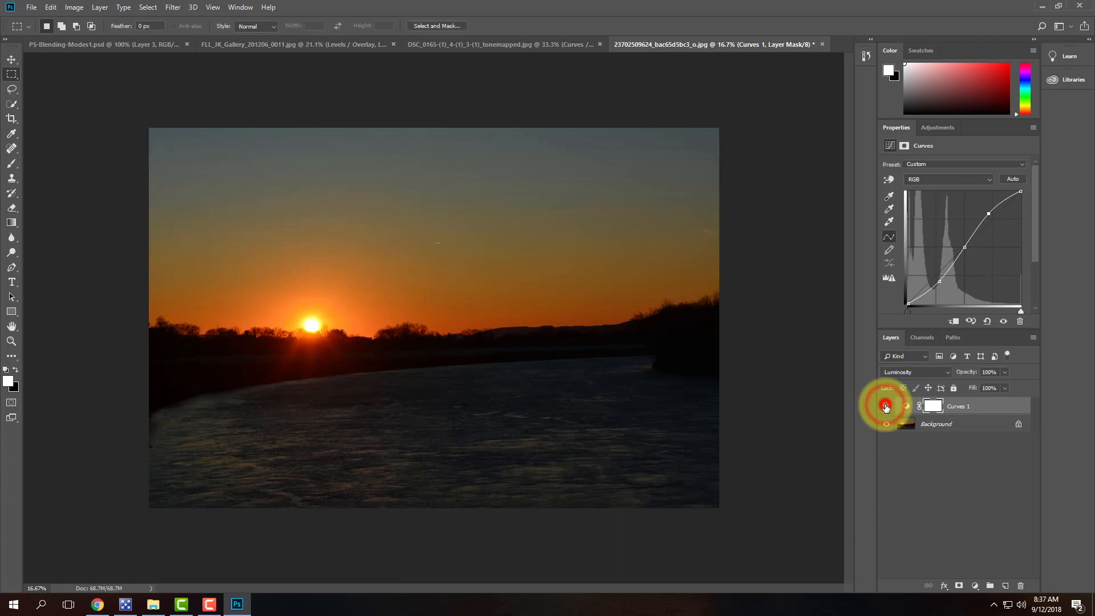
click(887, 406)
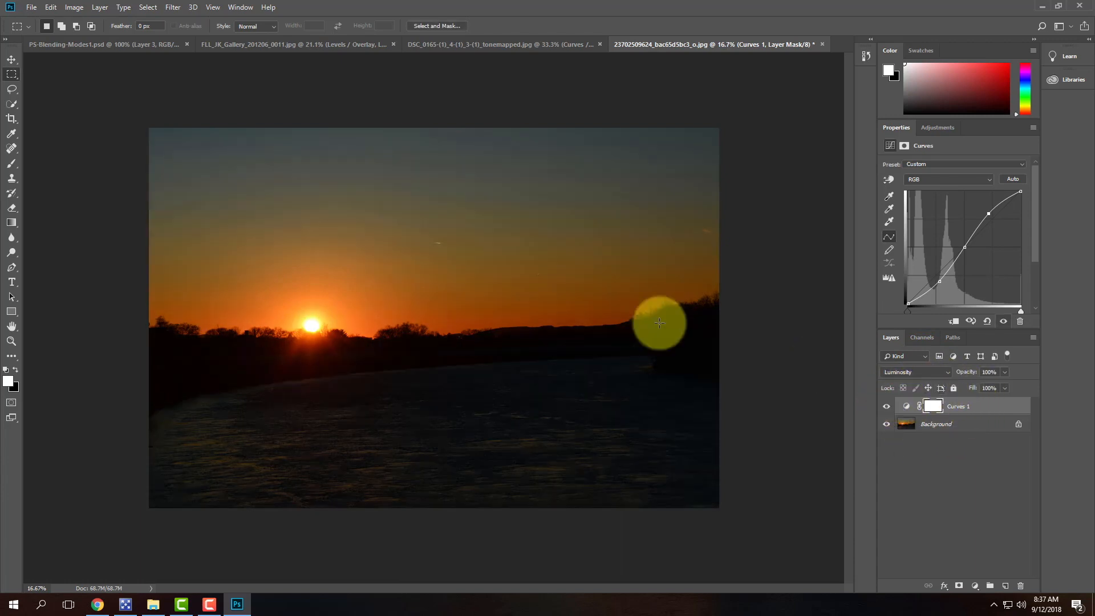
Return to the DSC_0165 ocean sunset document and compare the photo with its Curves / Luminosity layer hidden and shown.
click(532, 44)
click(887, 407)
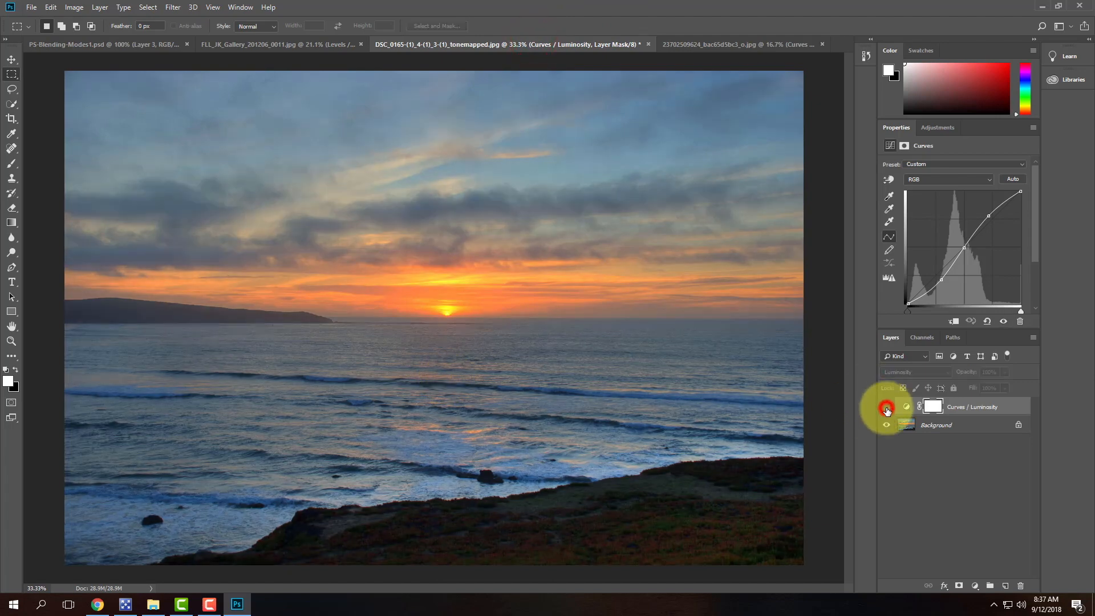
click(887, 408)
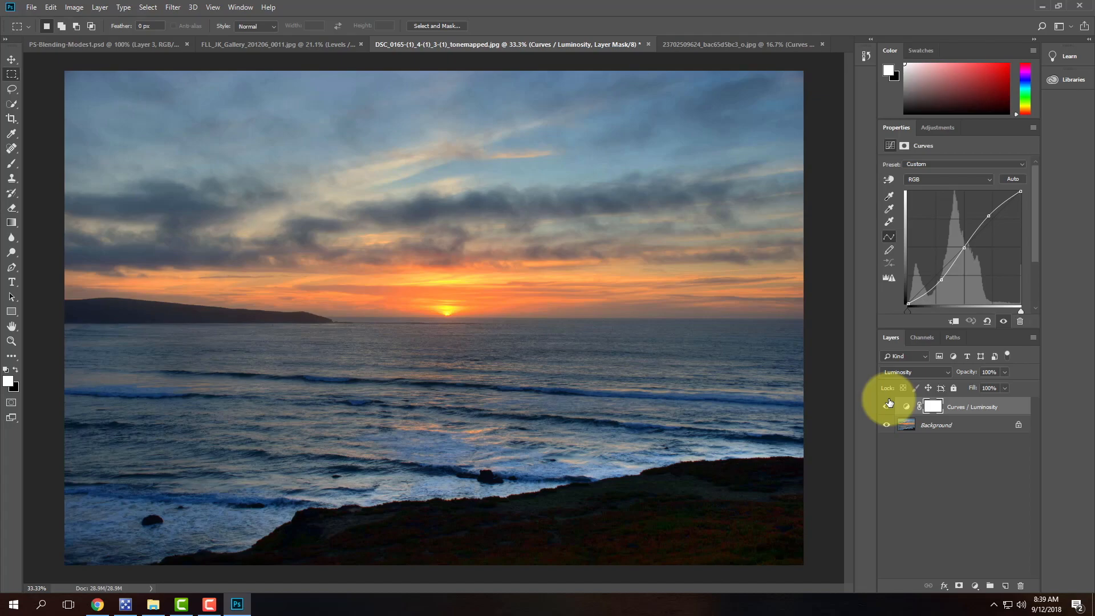
Switch to Chrome, open search.creativecommons.org in a new tab and enter "grunge texture" as the search query.
click(98, 605)
scroll(542, 343, down, 15)
scroll(542, 345, up, 20)
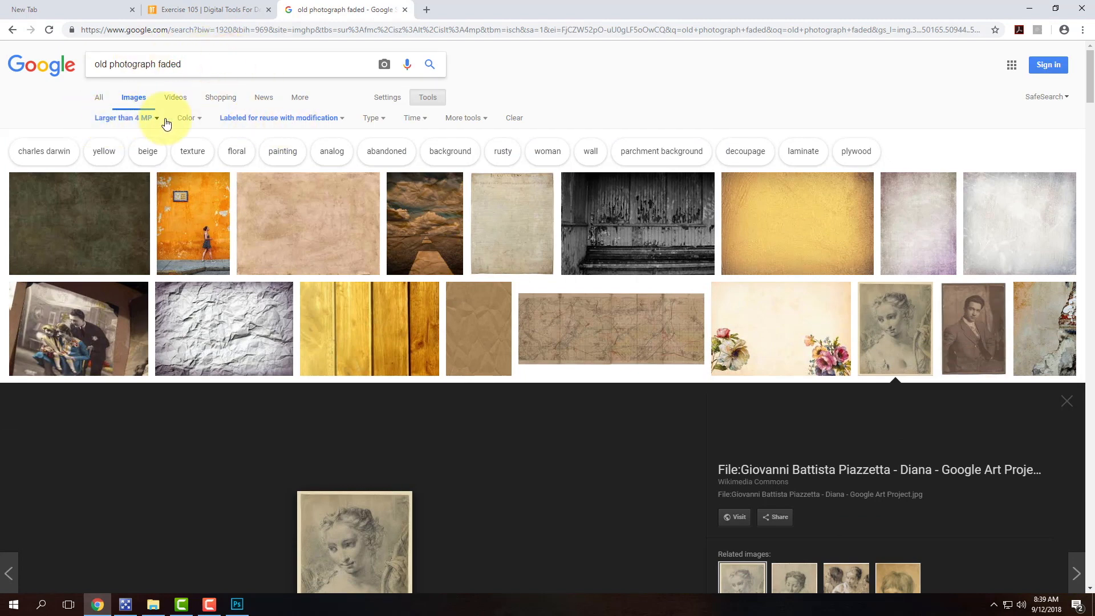
drag(201, 66, 94, 66)
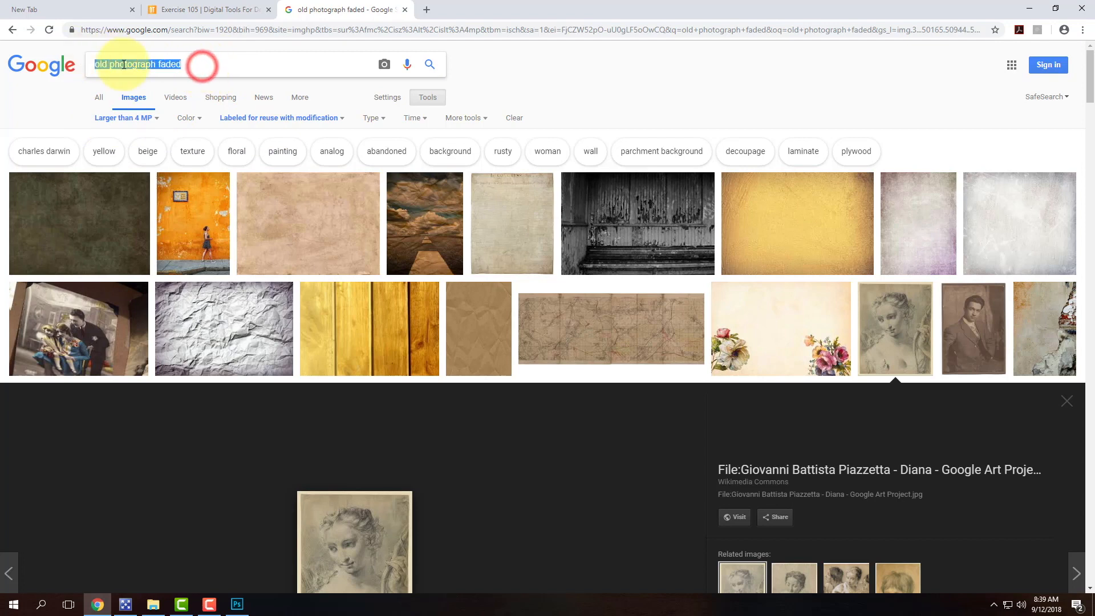
click(422, 15)
text(se)
key(Return)
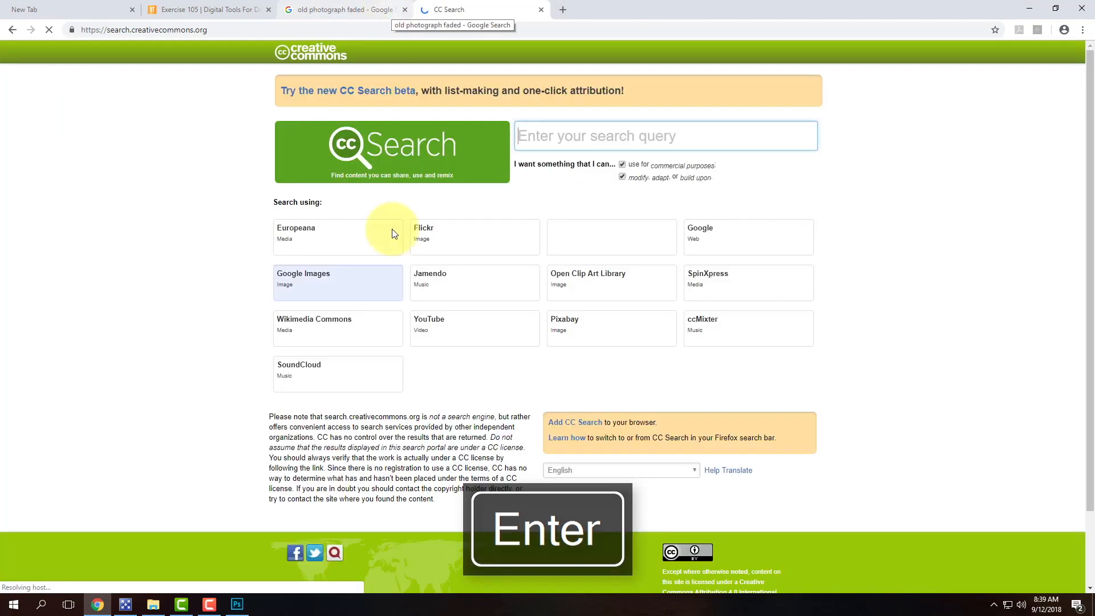
click(583, 136)
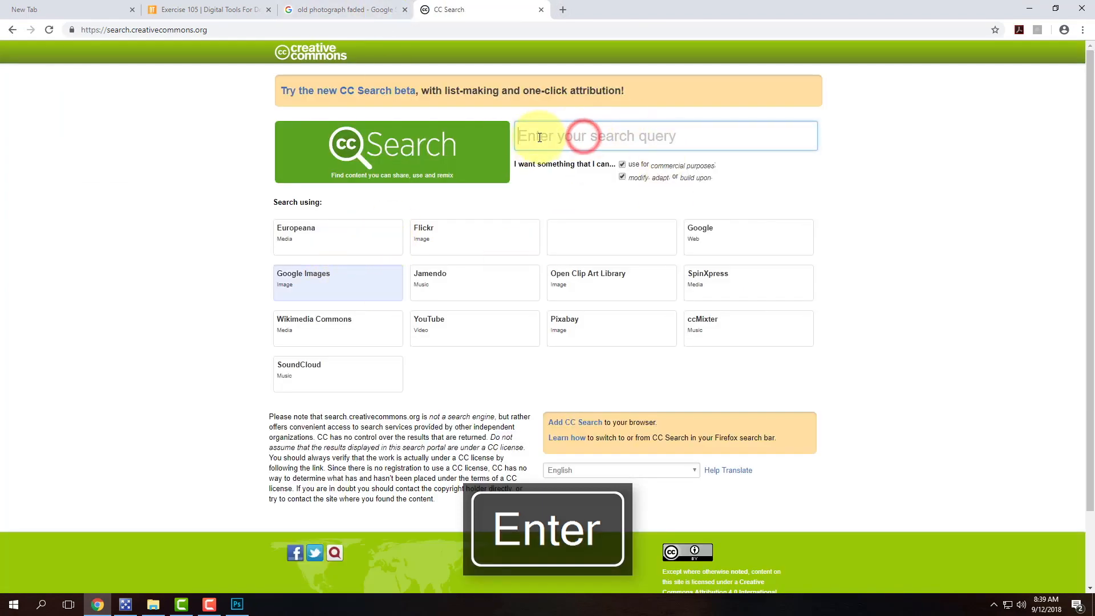
text(grunge texture)
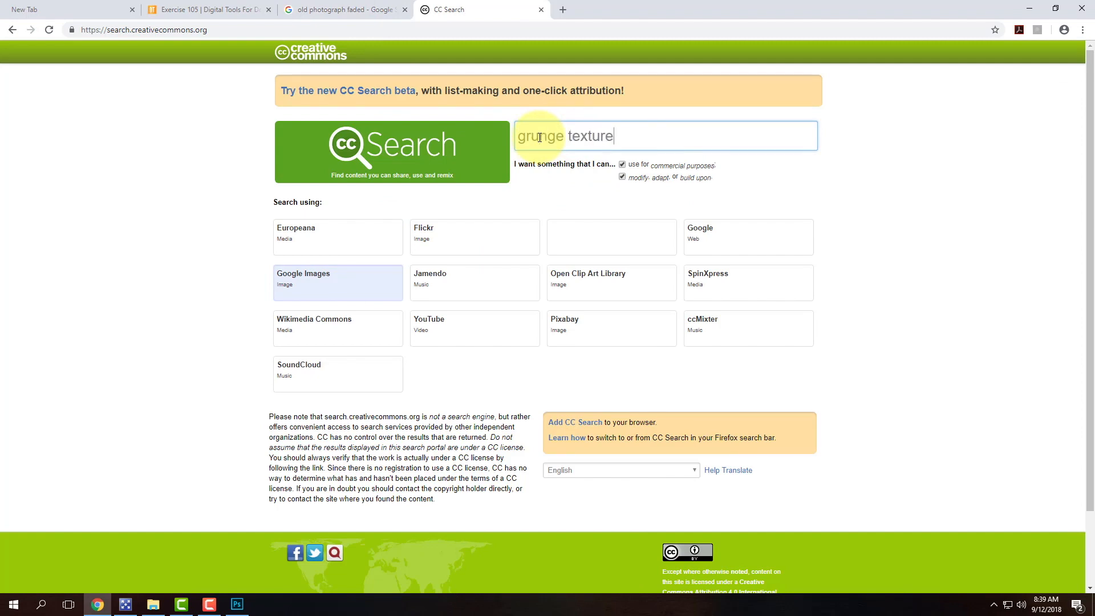
Replace the existing Google Images query with "grunge texture" and run the search.
click(358, 9)
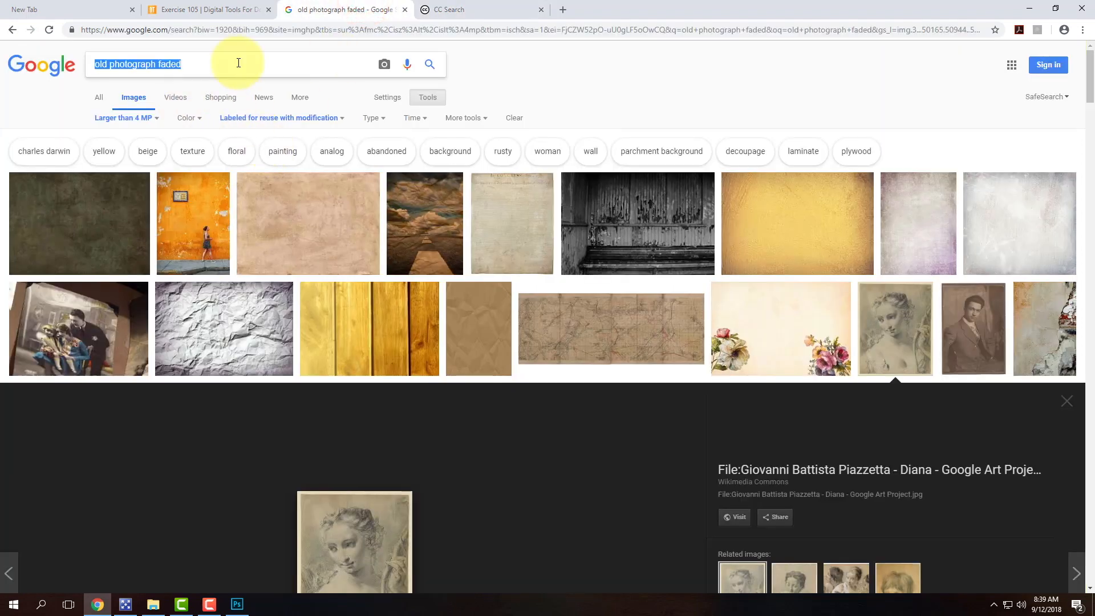
text(grunge texture)
key(Return)
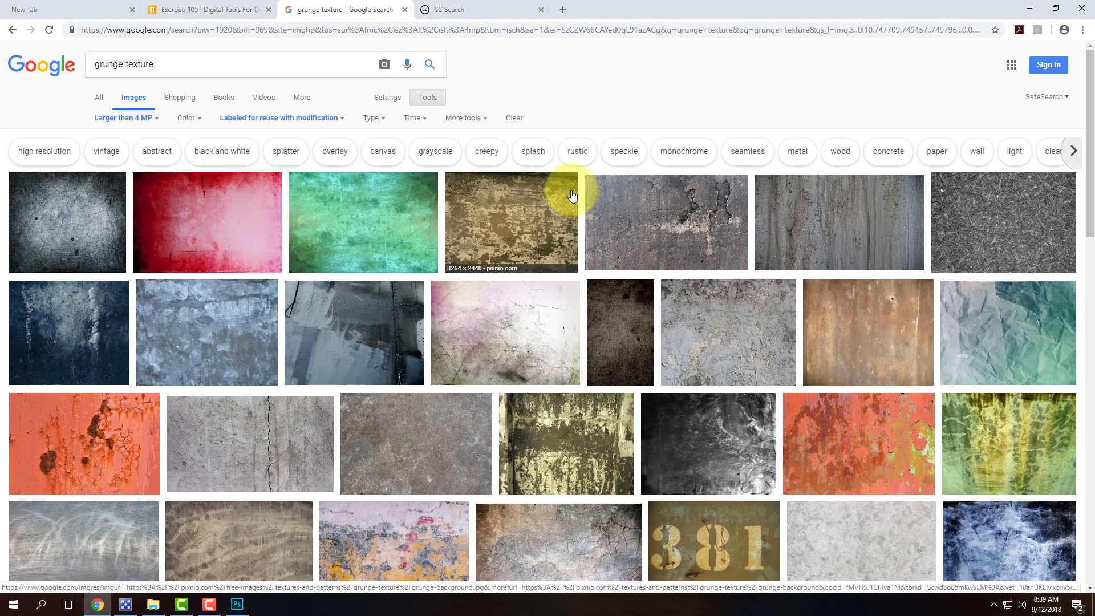
Browse the grunge texture results for the Crumpled Paper Texture image and visit its GoodFreePhotos page.
scroll(542, 324, down, 2)
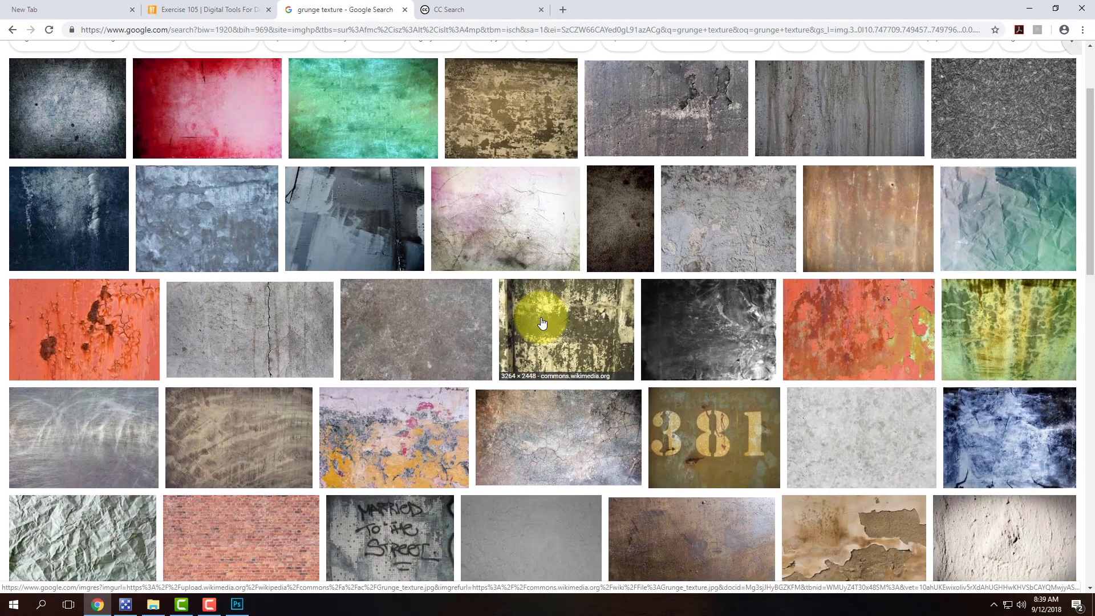
scroll(536, 314, down, 3)
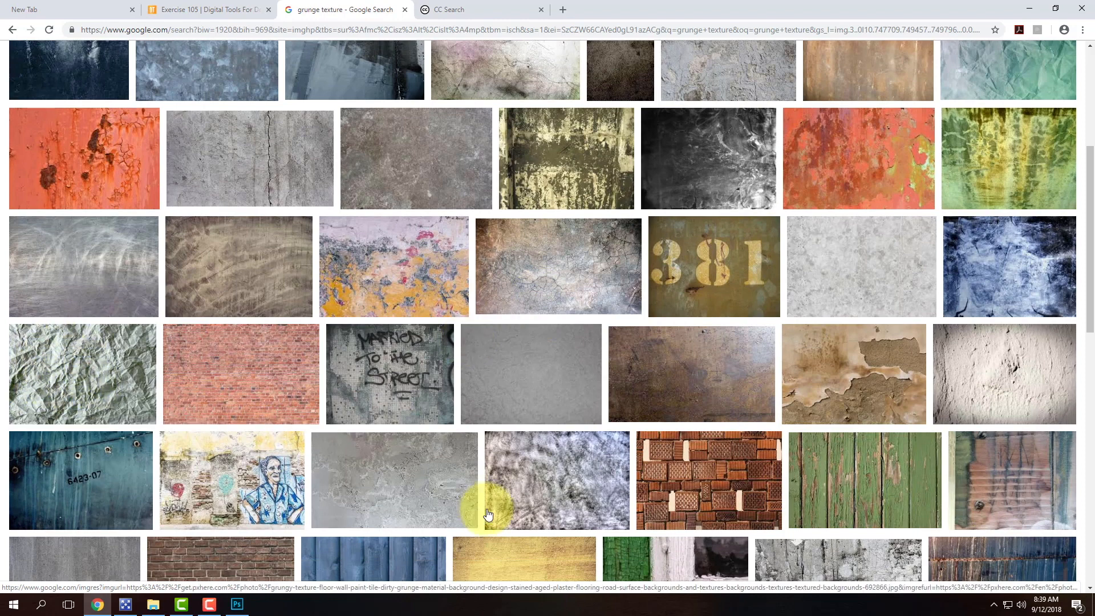
scroll(407, 492, down, 2)
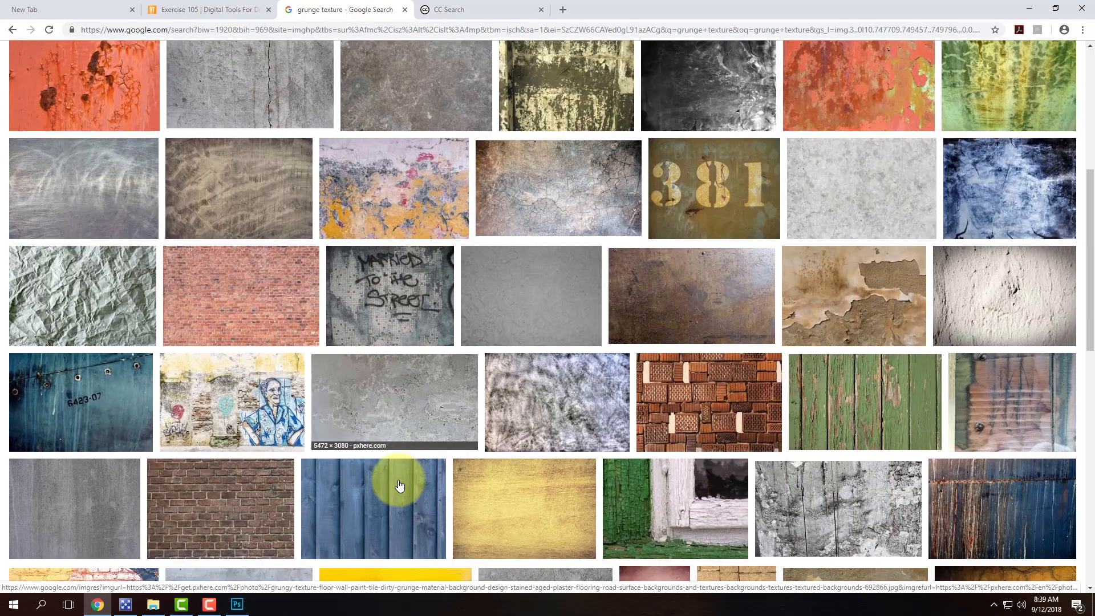
scroll(420, 477, down, 14)
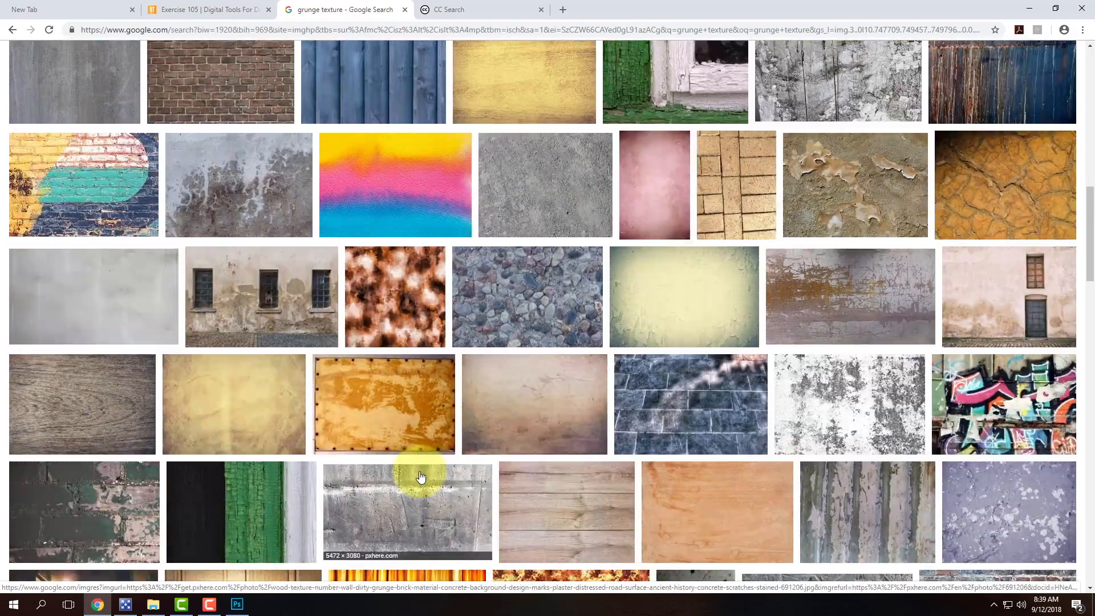
scroll(421, 476, down, 6)
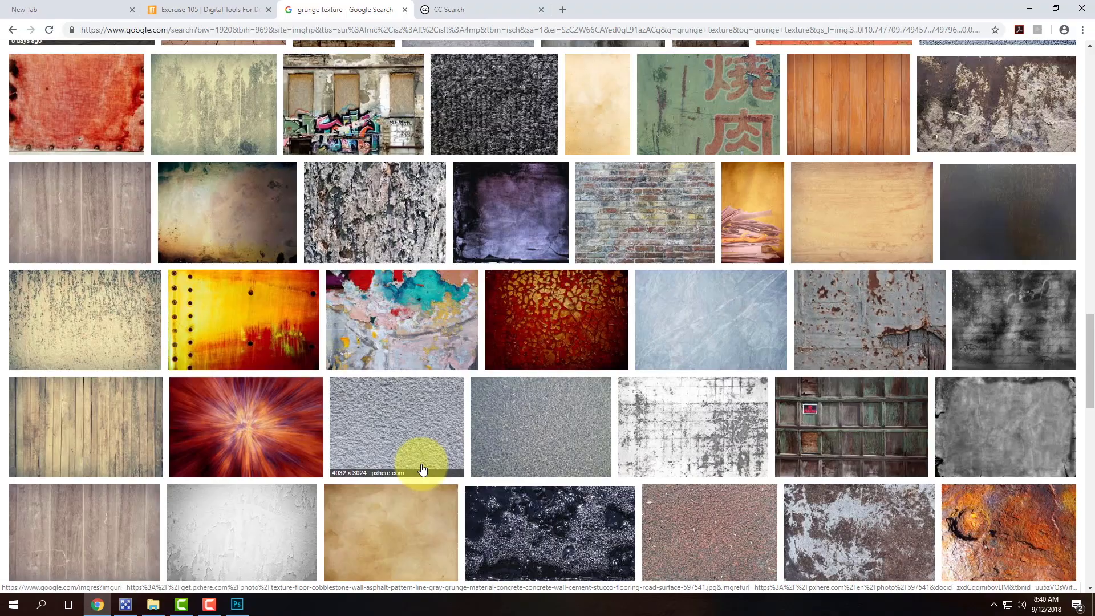
scroll(422, 469, up, 13)
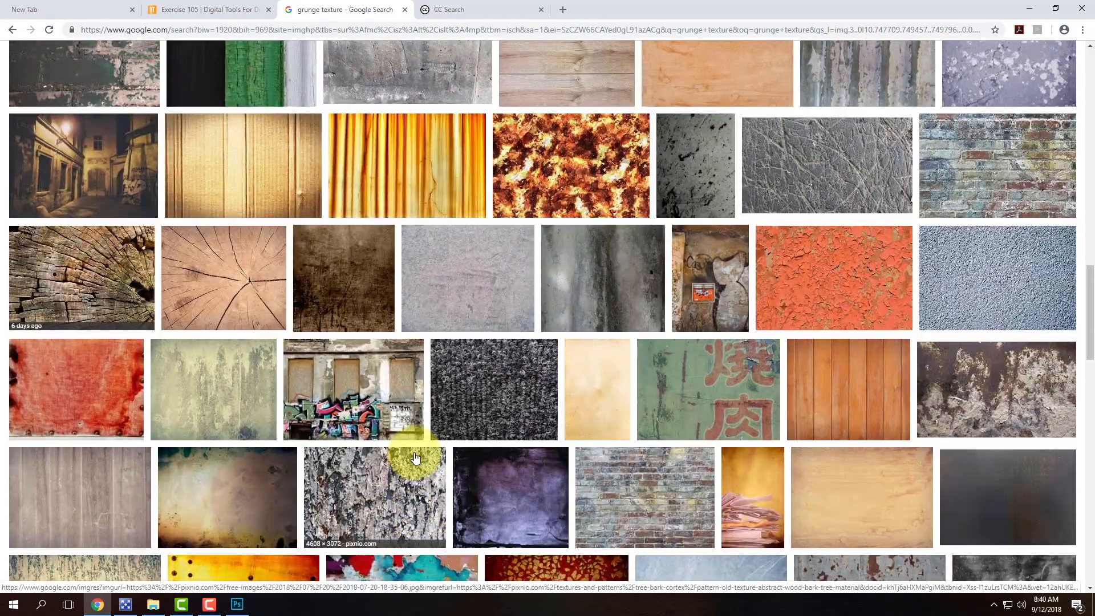
scroll(414, 453, up, 7)
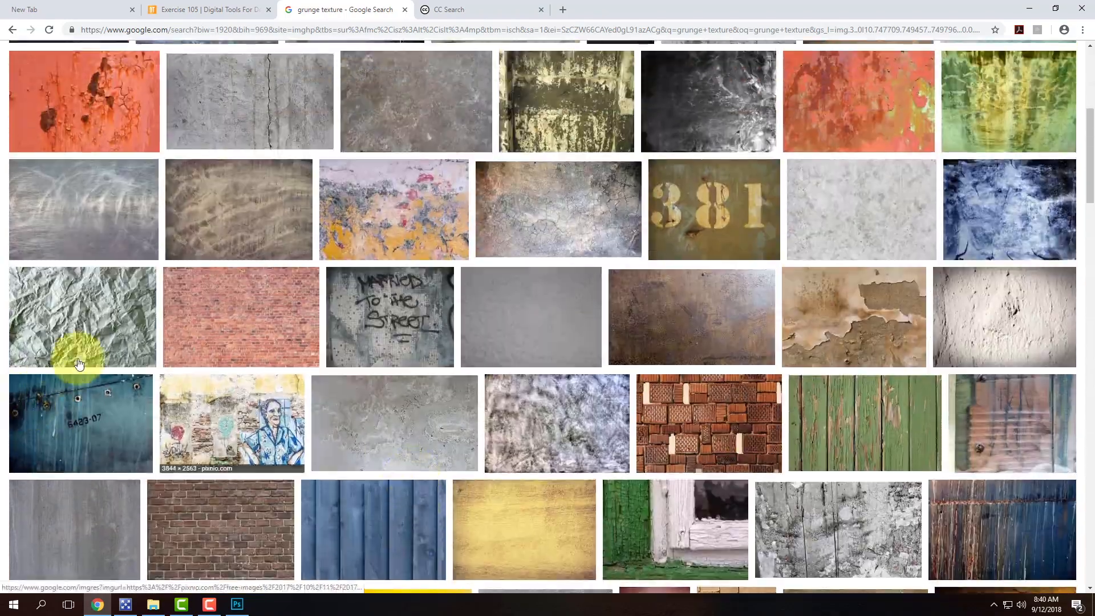
click(86, 330)
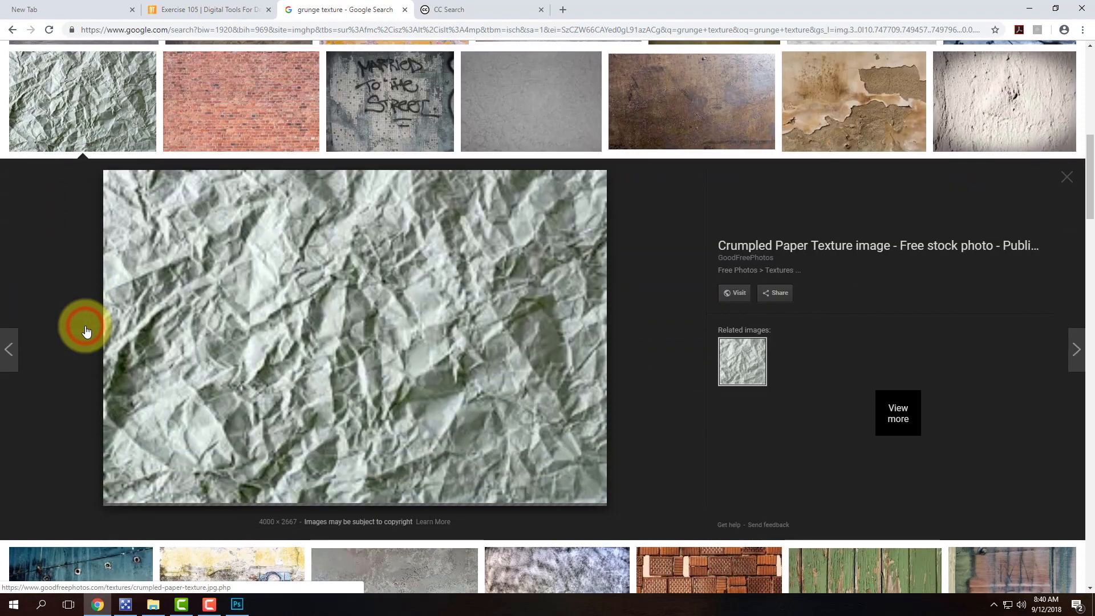
click(729, 294)
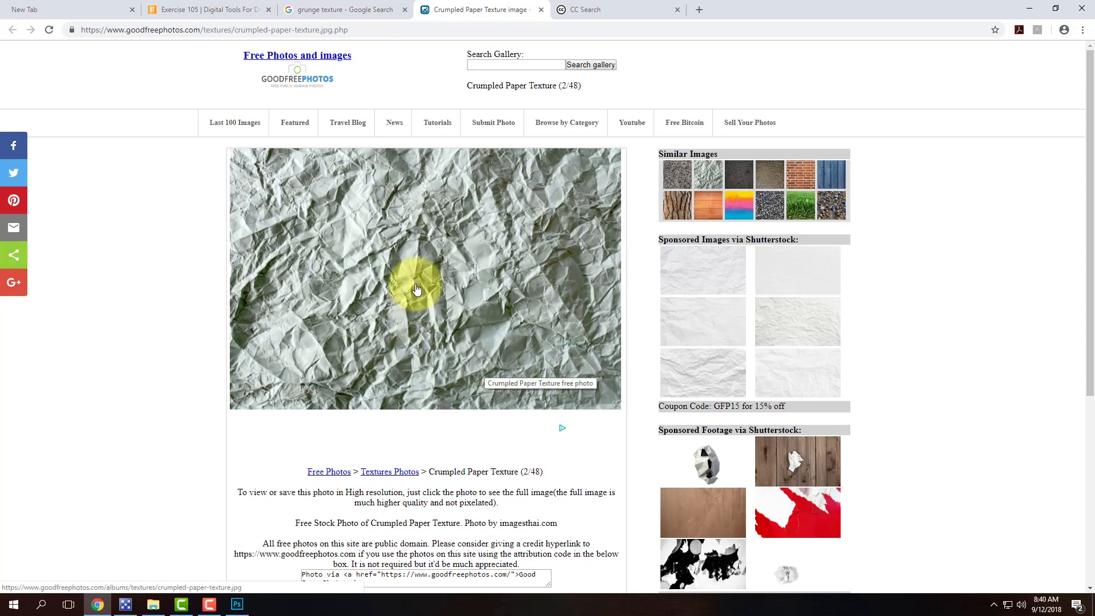
Save the crumpled paper image as crumpled-paper-texture_800 in the Contra Costa OneDrive's Resources > Grunge Textures folder.
right_click(416, 284)
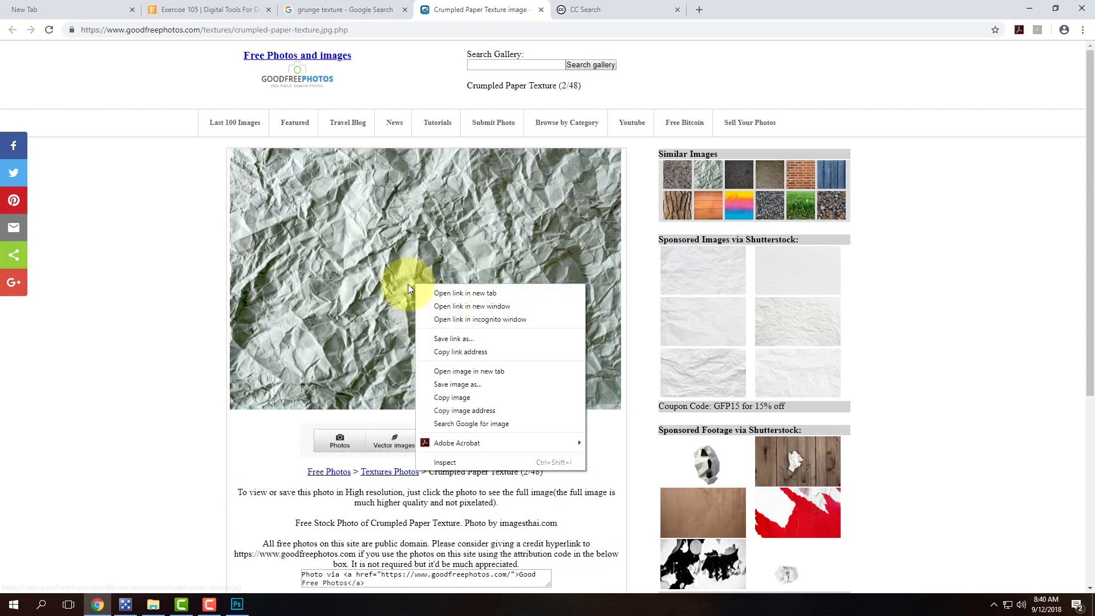
click(467, 382)
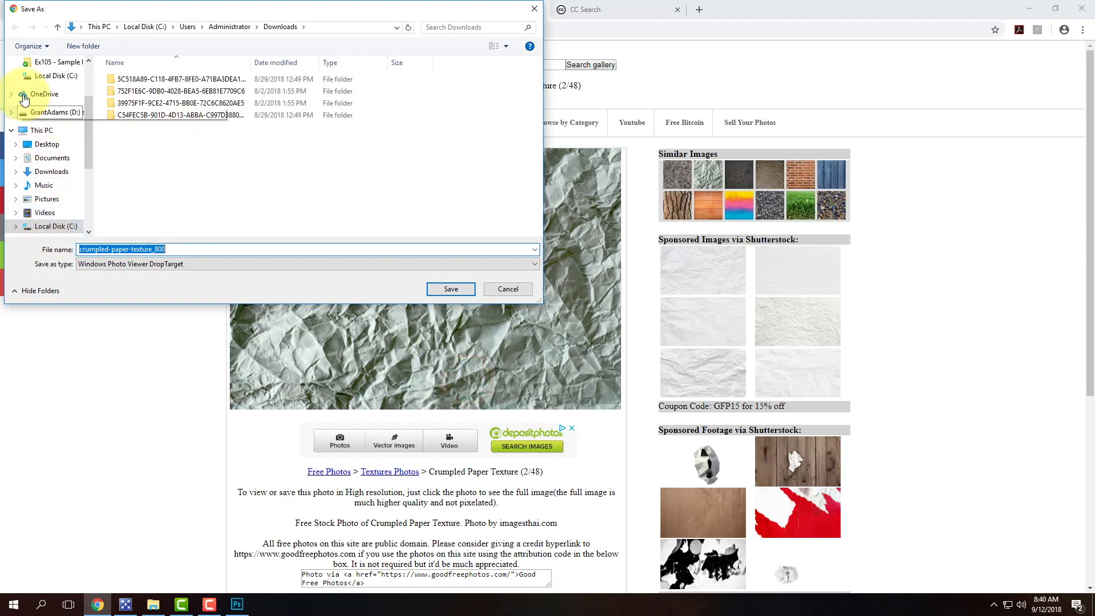
click(45, 113)
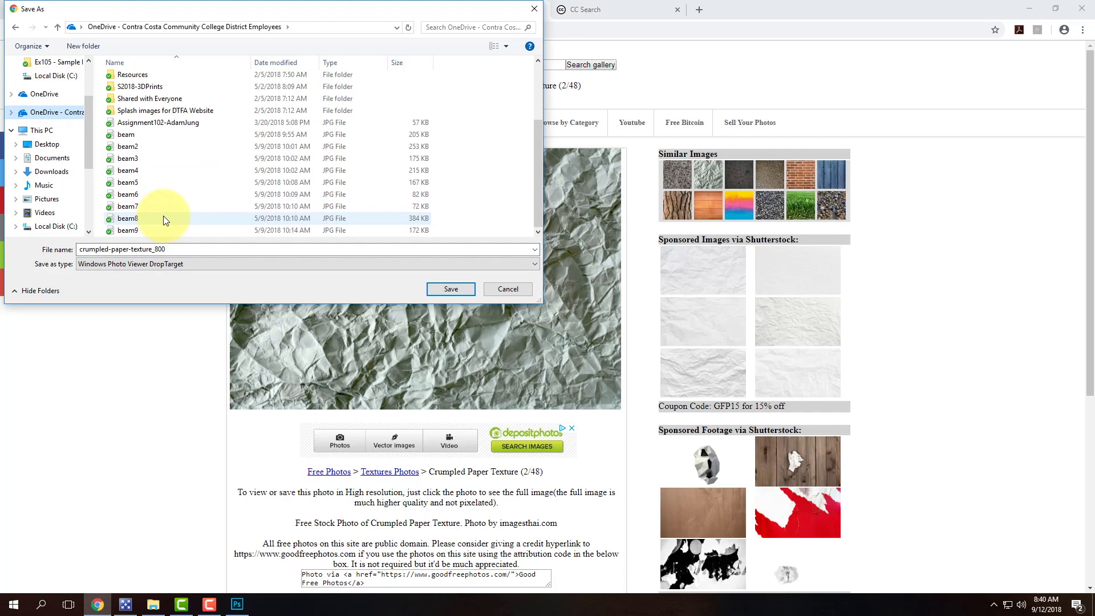
scroll(171, 189, up, 3)
double_click(150, 166)
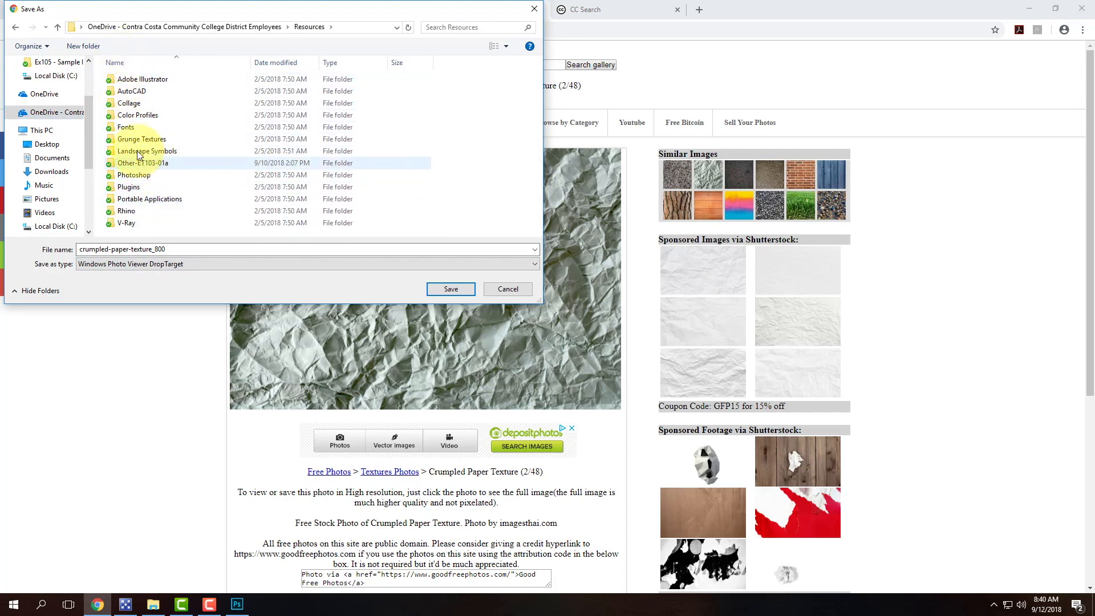
double_click(152, 142)
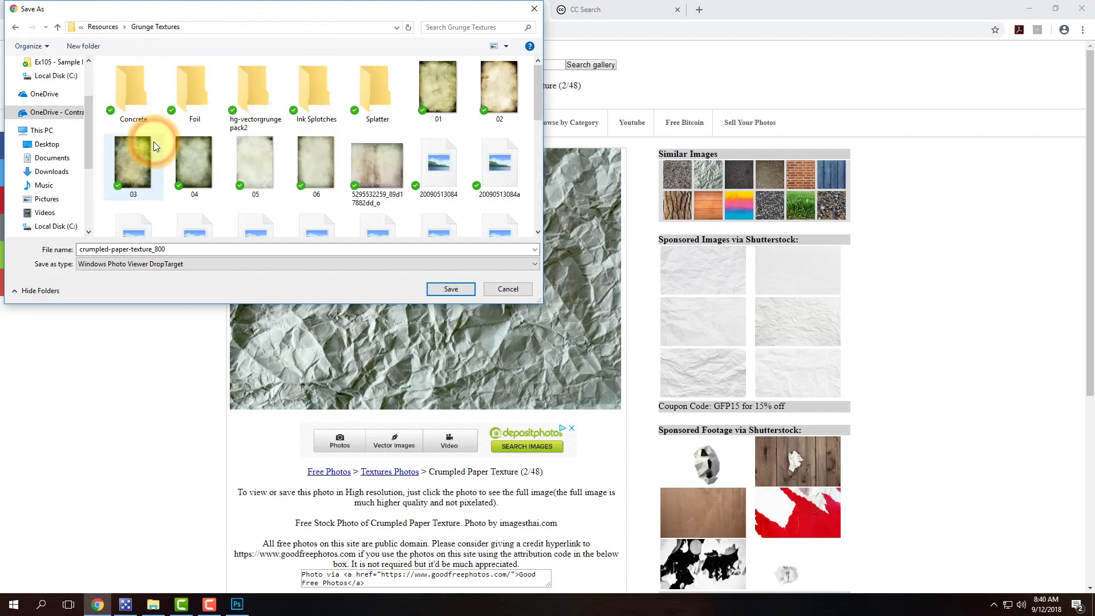
scroll(435, 184, down, 5)
scroll(439, 190, up, 5)
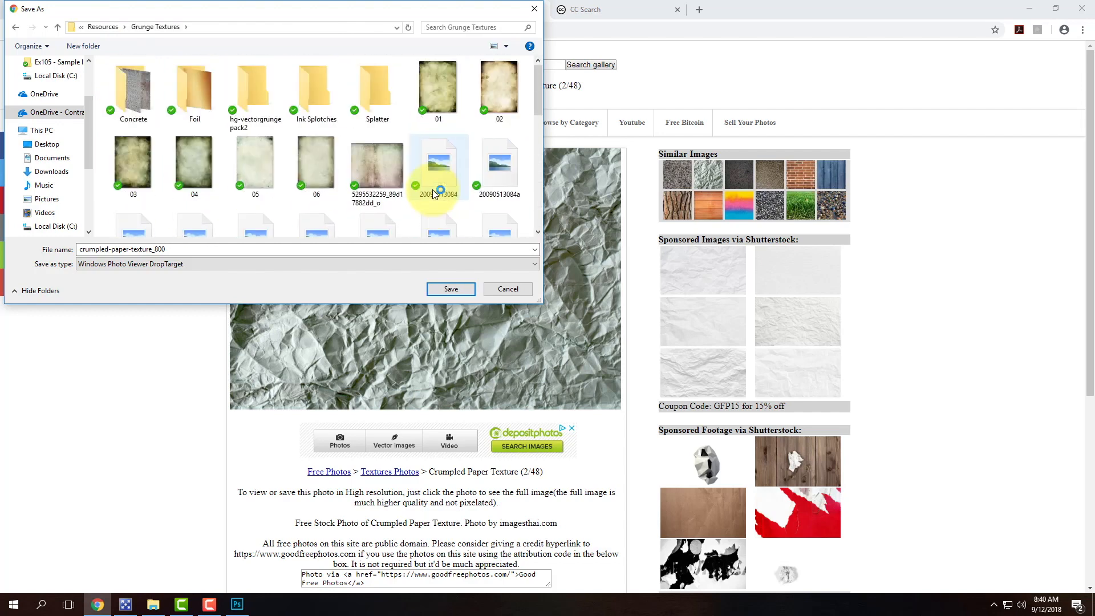
scroll(434, 191, down, 5)
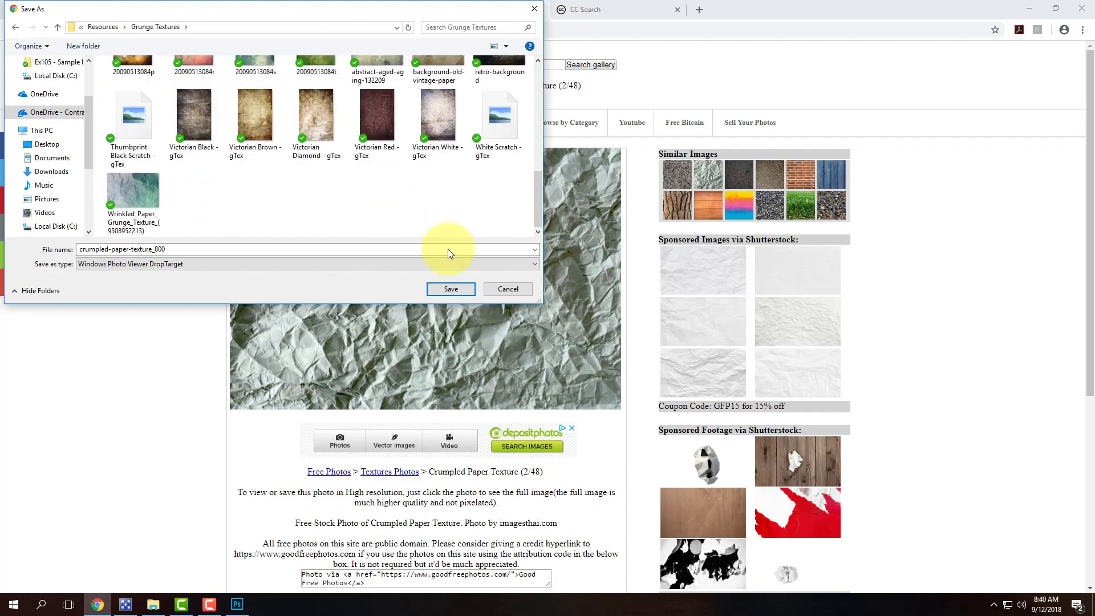
click(458, 289)
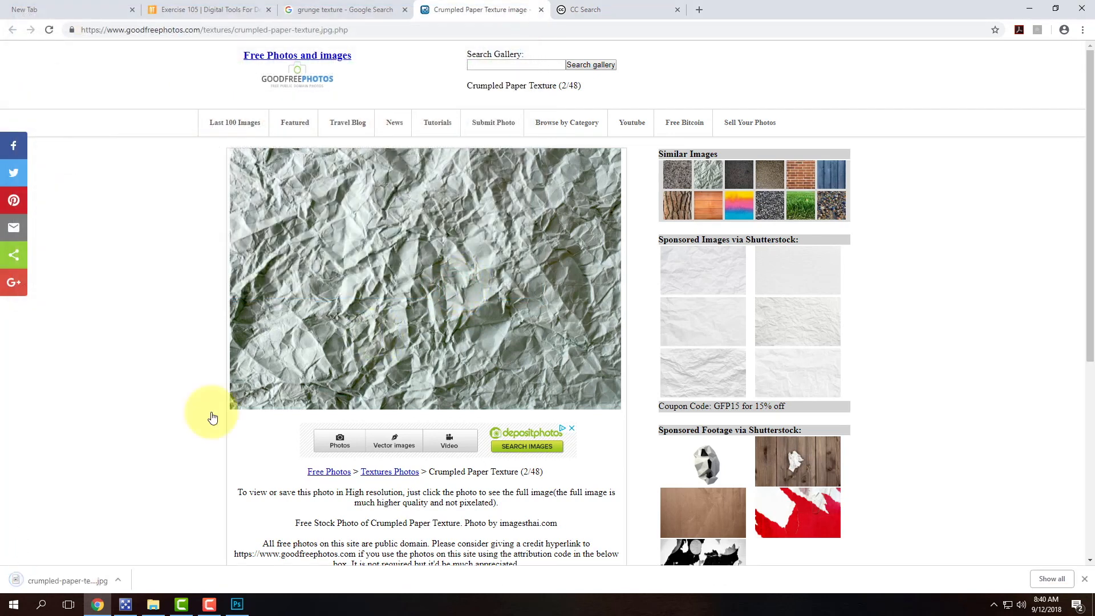
Return to Photoshop and start placing an embedded file from the Contra Costa OneDrive's Resources > Grunge Textures folder.
click(1026, 9)
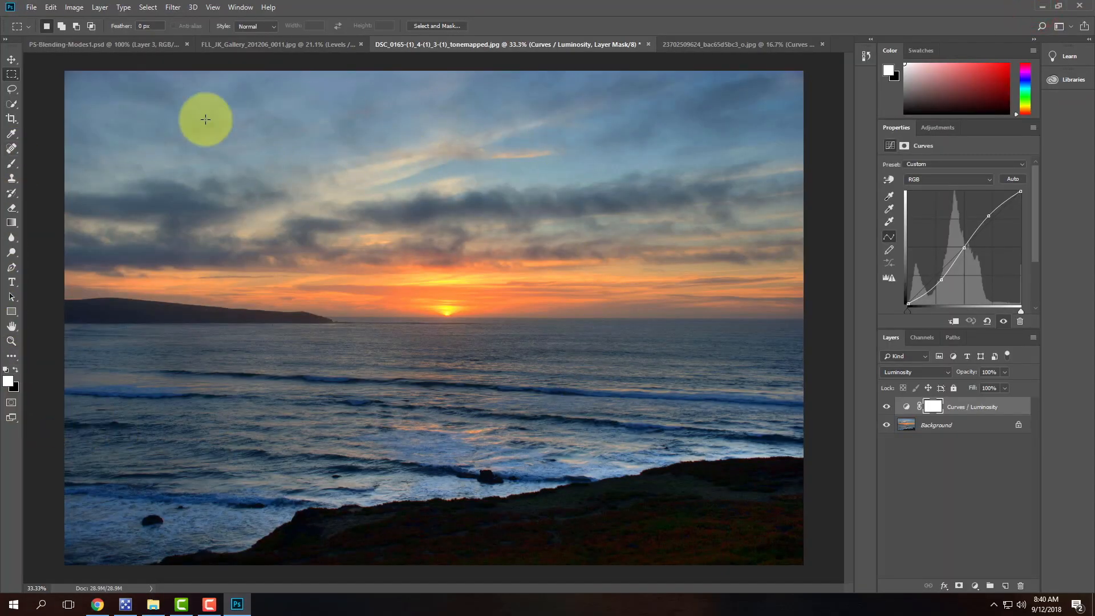
click(31, 8)
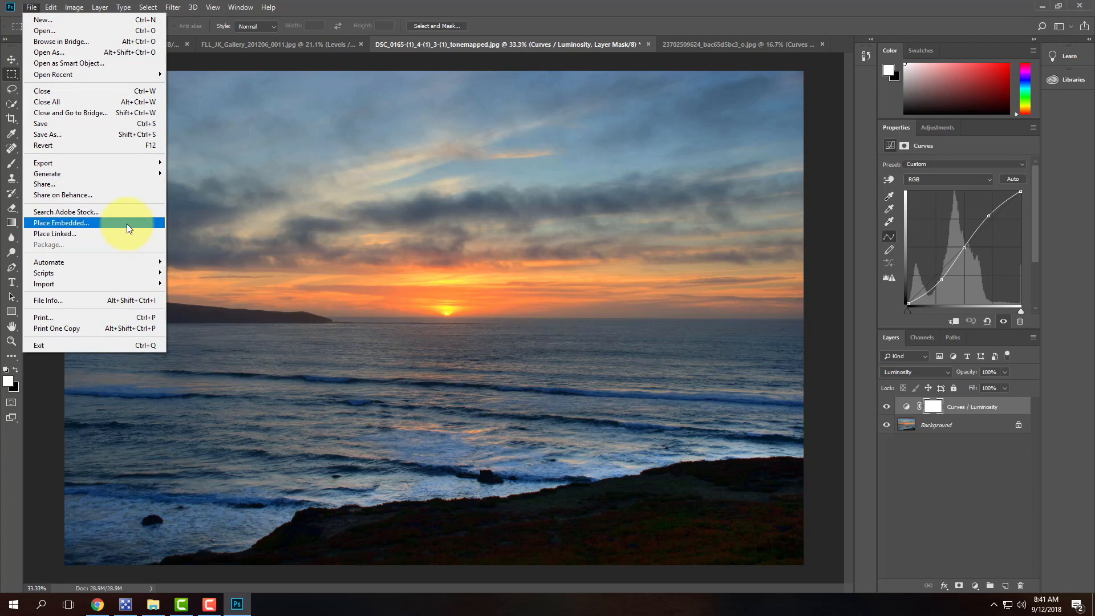
click(75, 227)
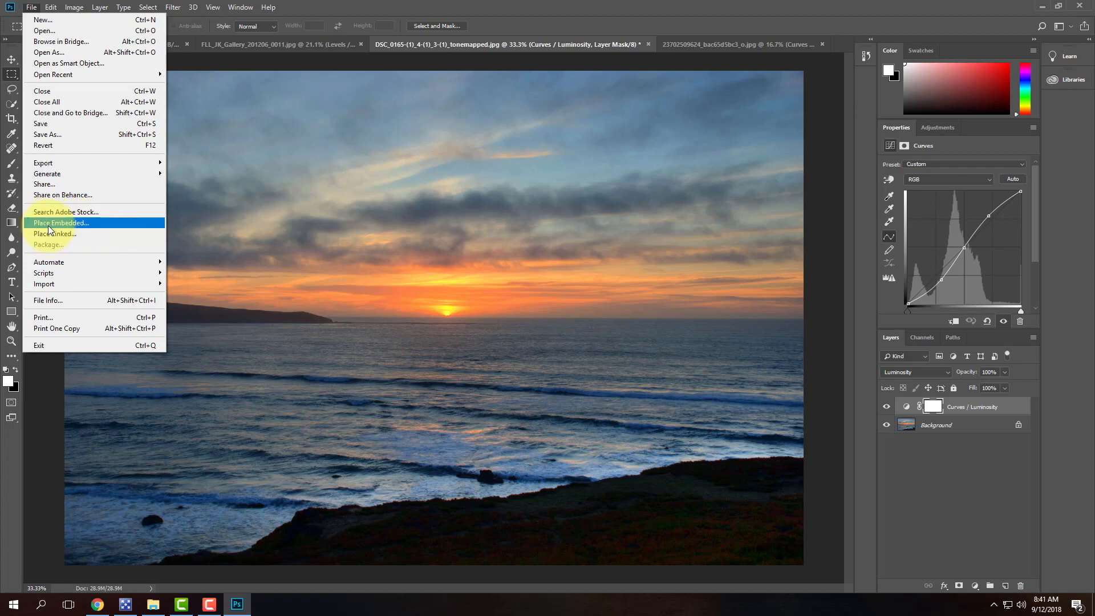
click(50, 226)
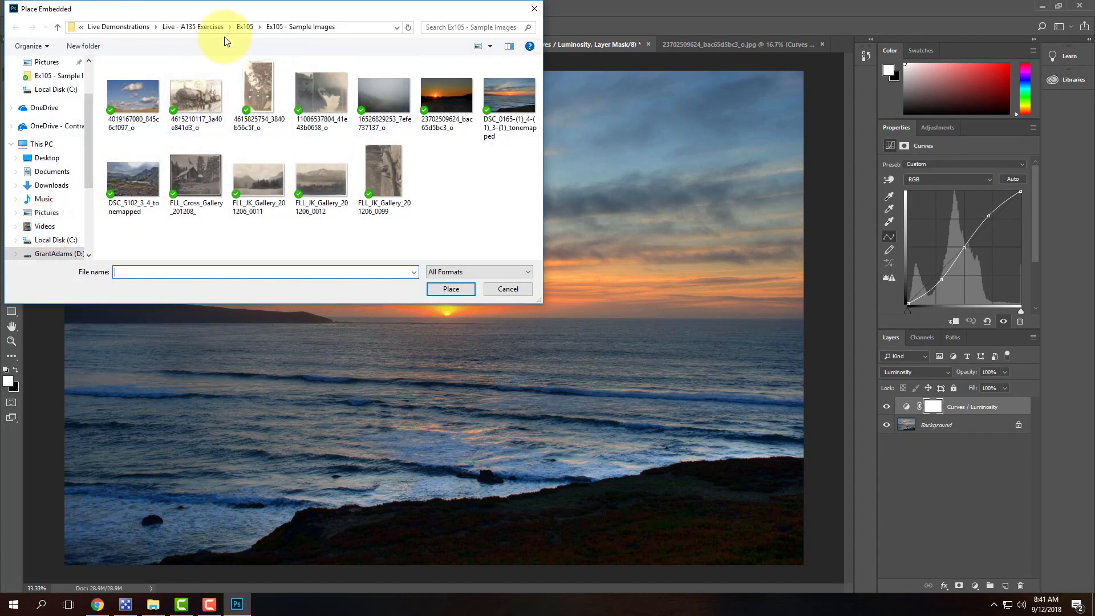
click(53, 126)
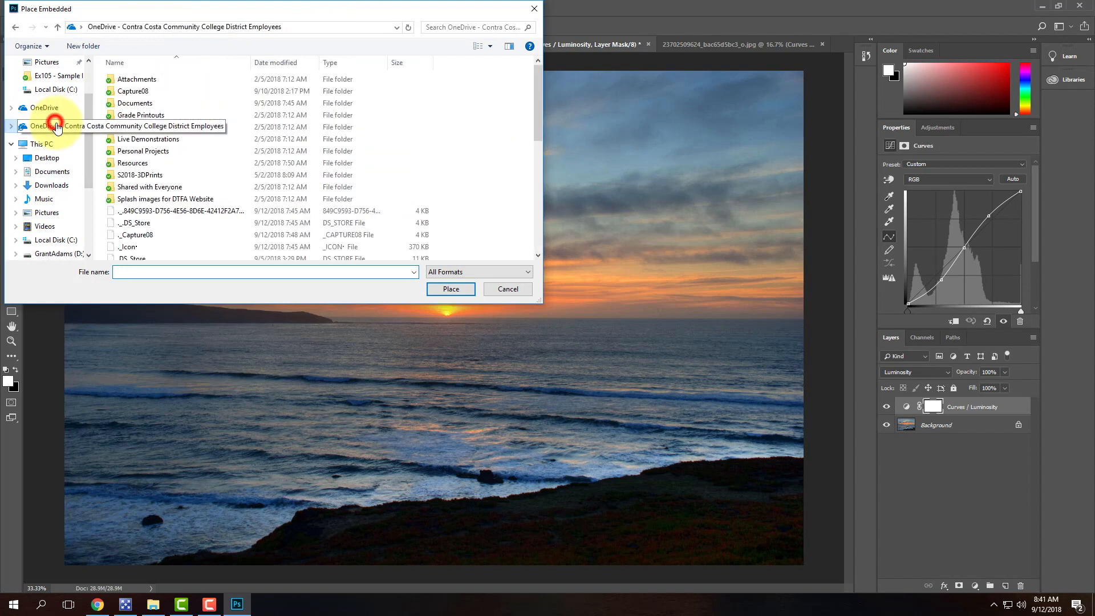
double_click(137, 164)
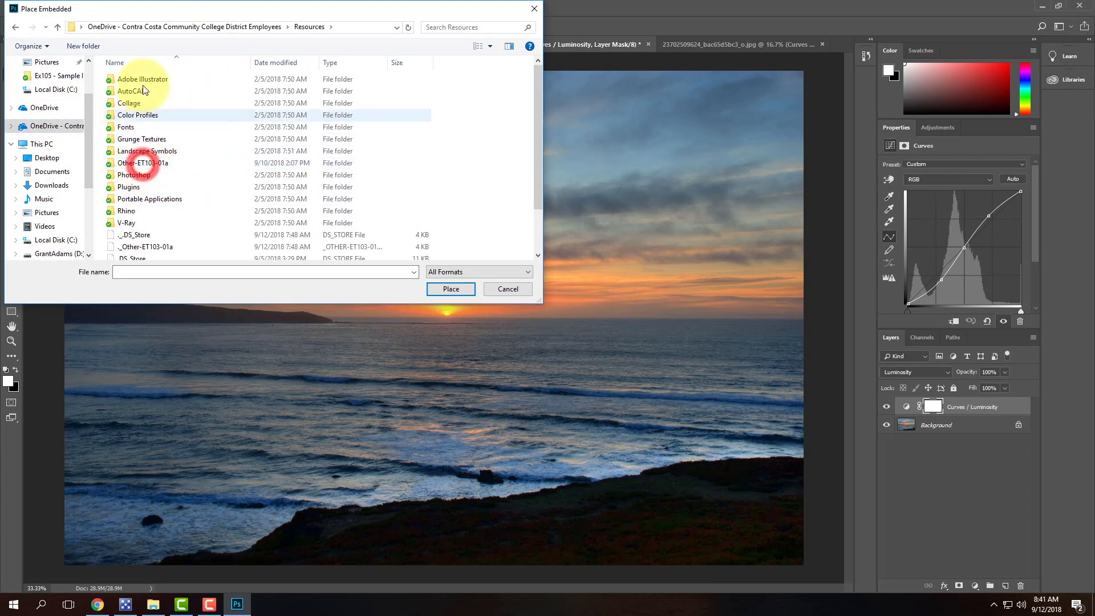
double_click(138, 142)
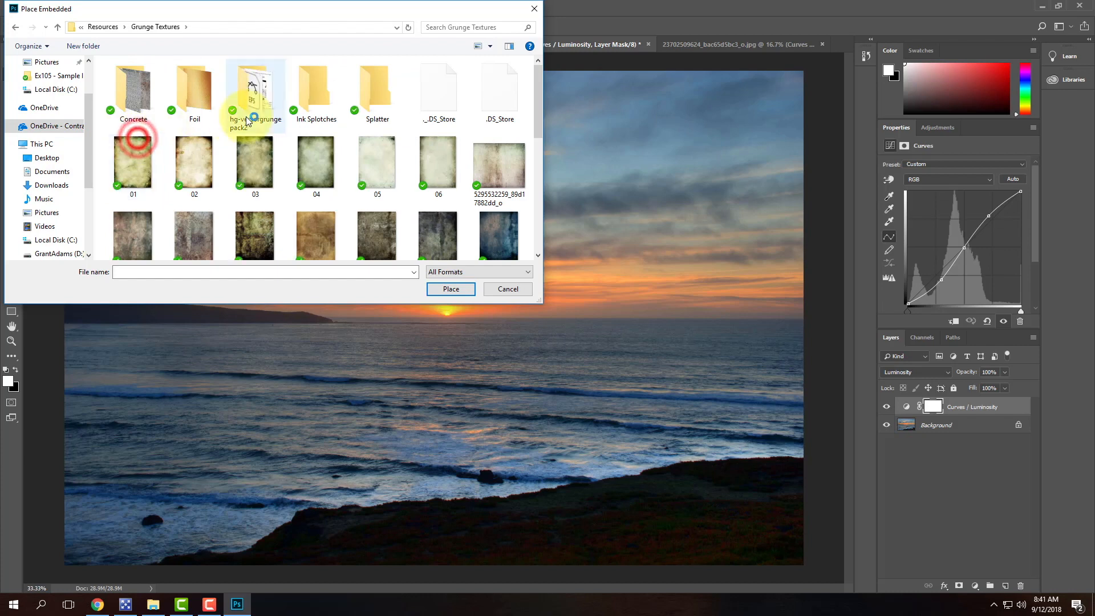
Embed crumpled-paper-texture_800 in the sunset photo and scale it up to cover the whole canvas.
scroll(450, 182, down, 3)
scroll(518, 235, down, 2)
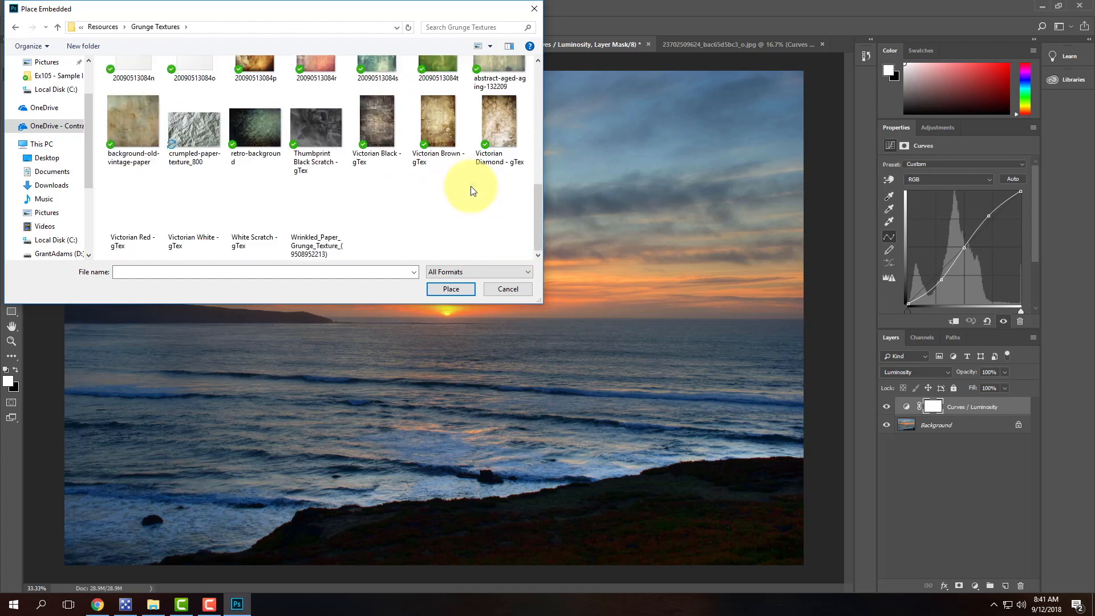
click(191, 143)
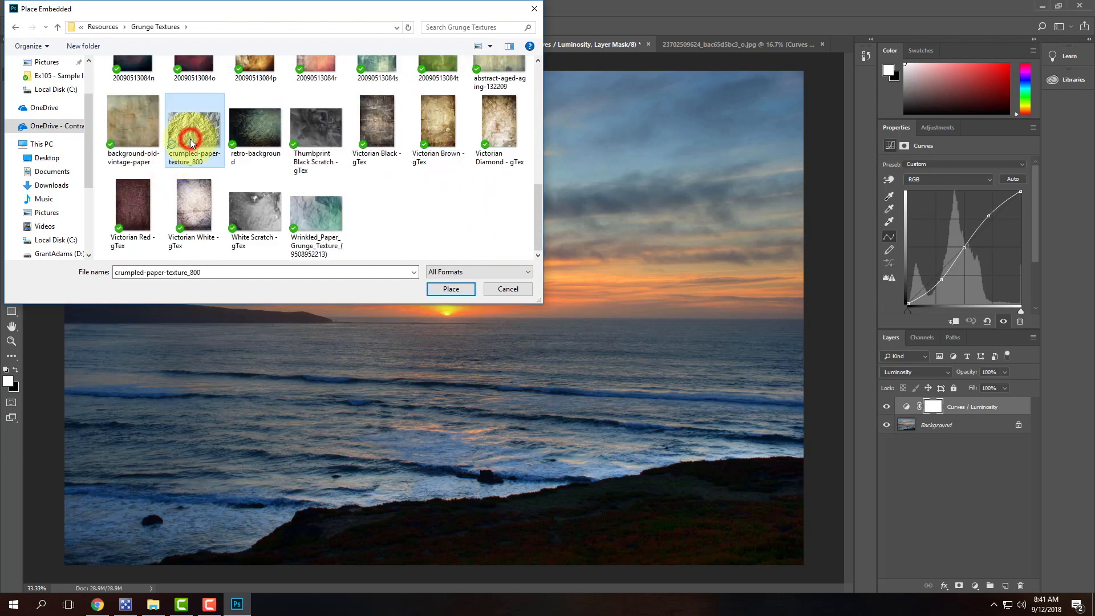
click(450, 290)
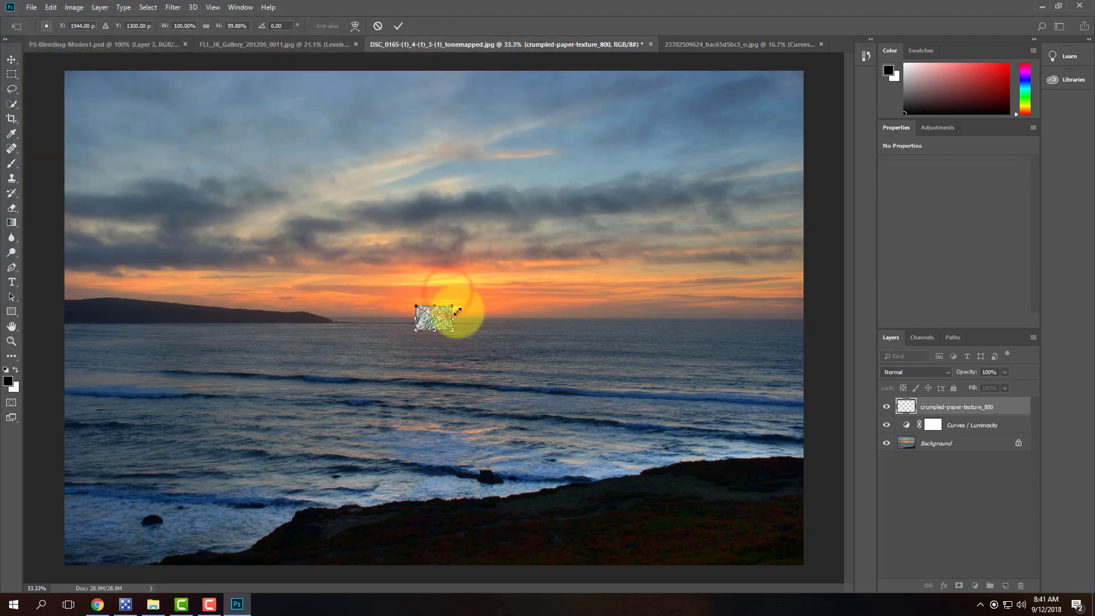
drag(453, 306, 850, 120)
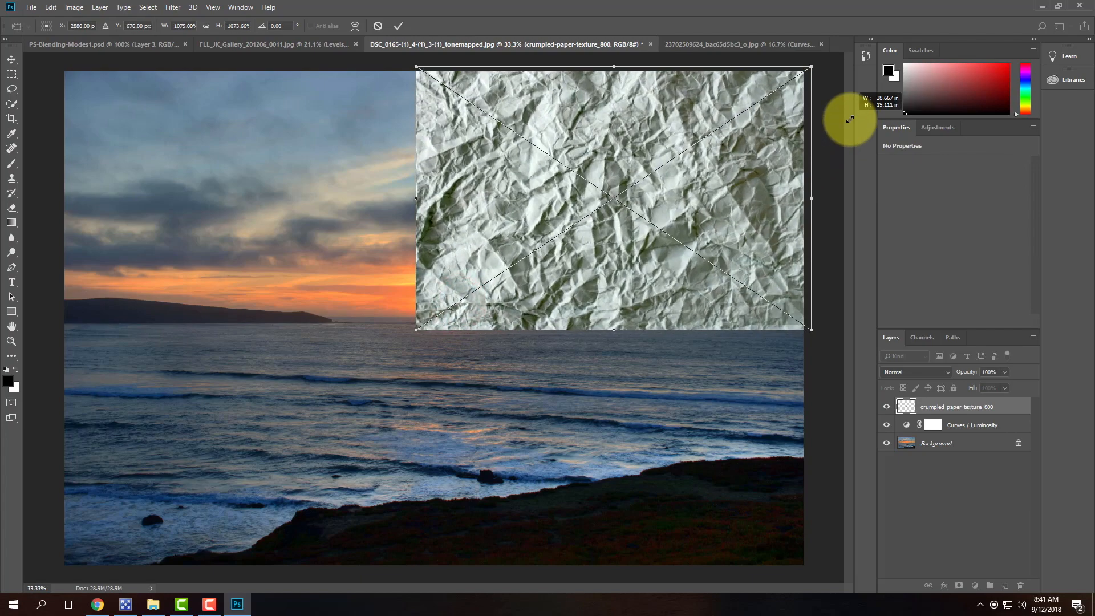
drag(416, 328, 53, 562)
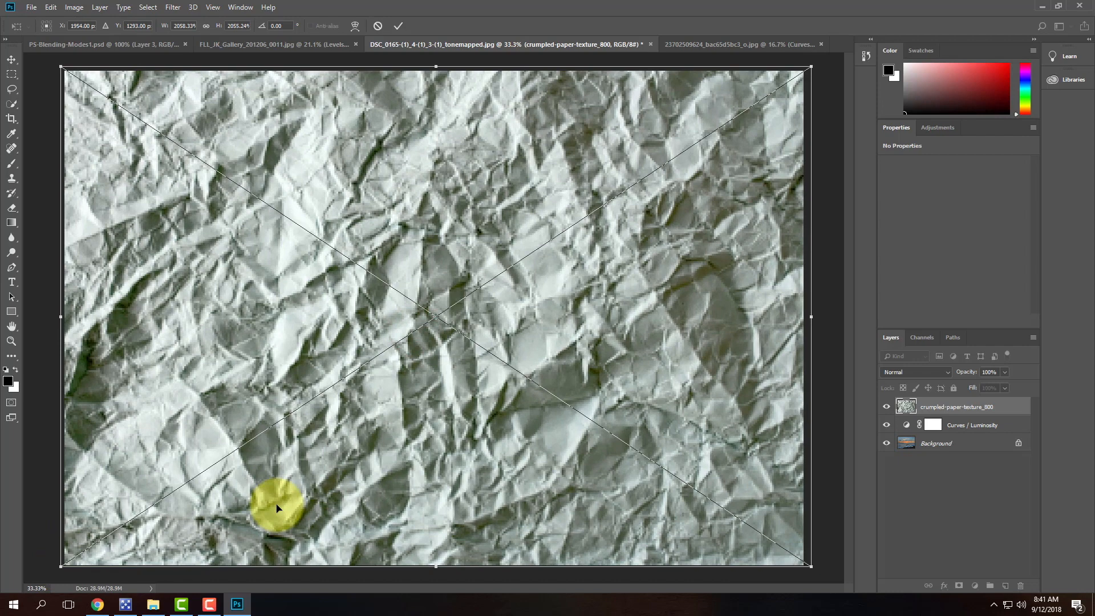
click(398, 26)
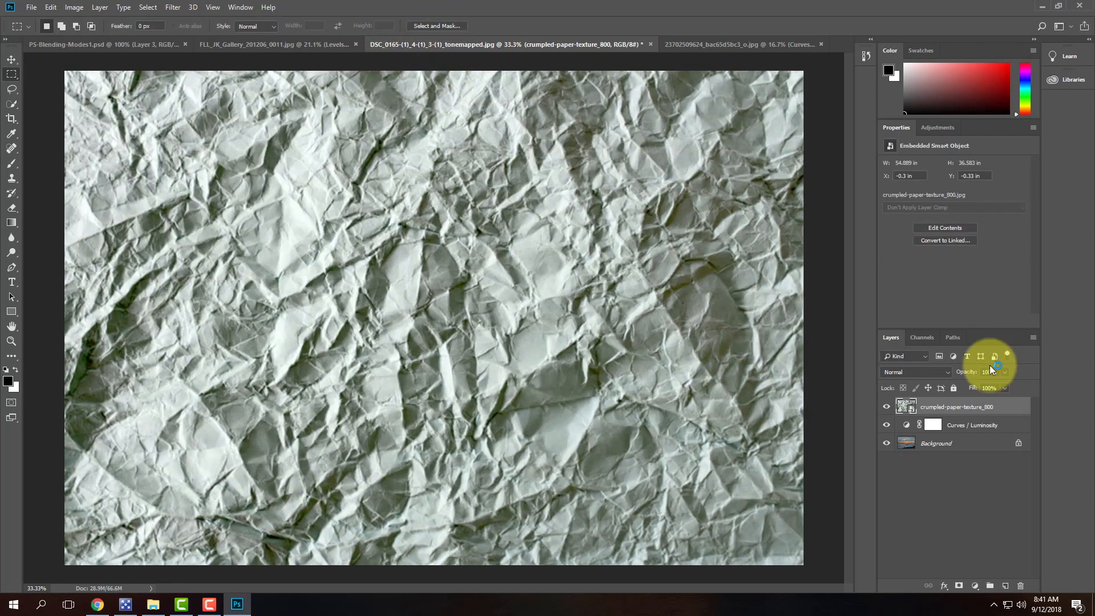
Delete the crumpled-paper-texture_800 layer from the sunset document.
right_click(952, 406)
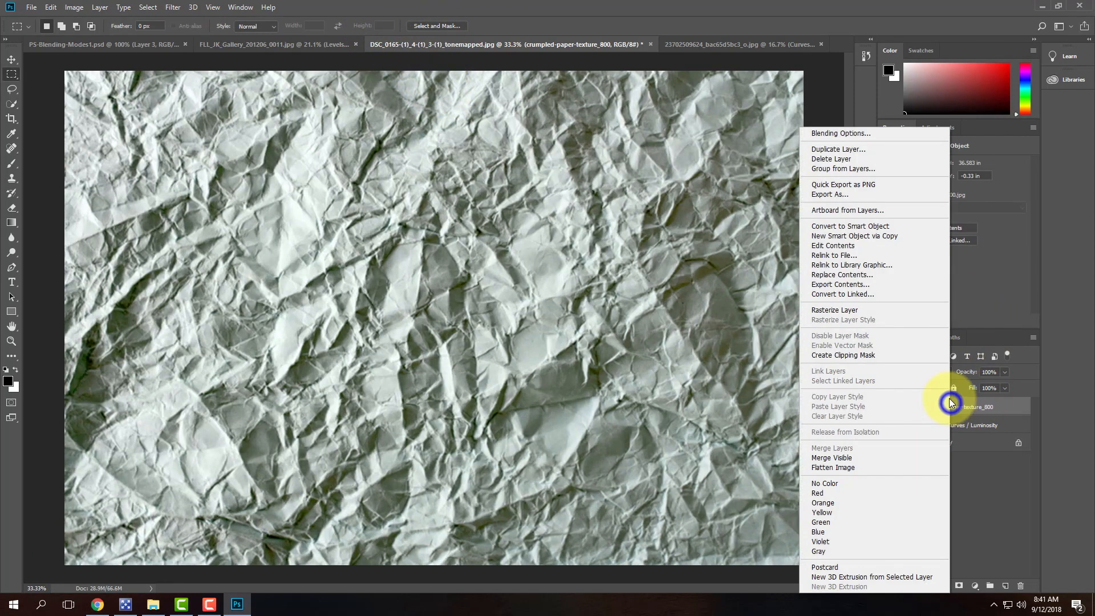
click(831, 159)
click(483, 225)
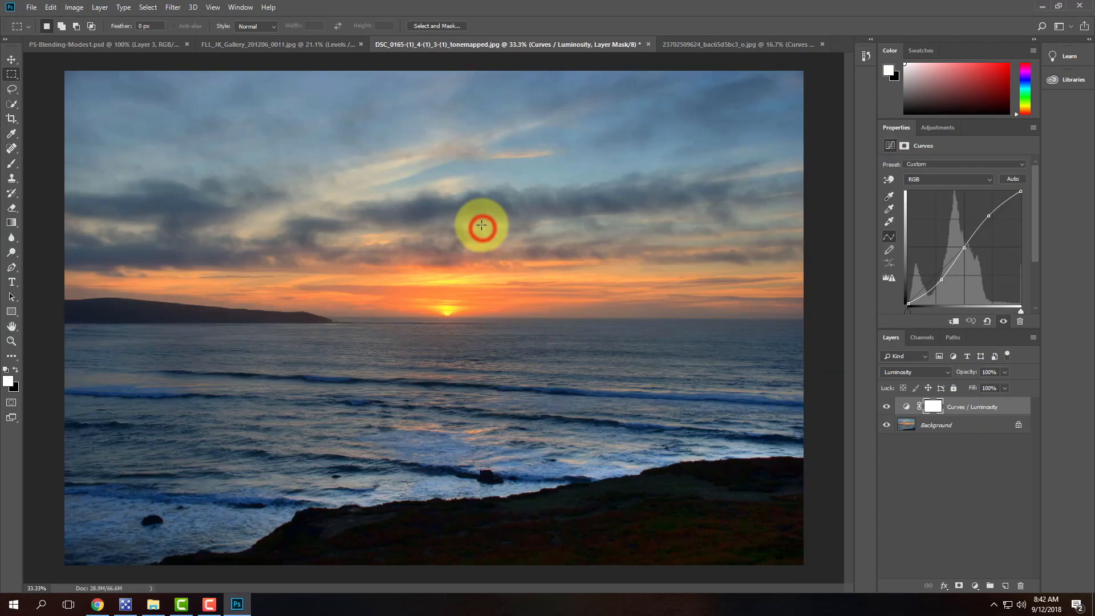
click(29, 6)
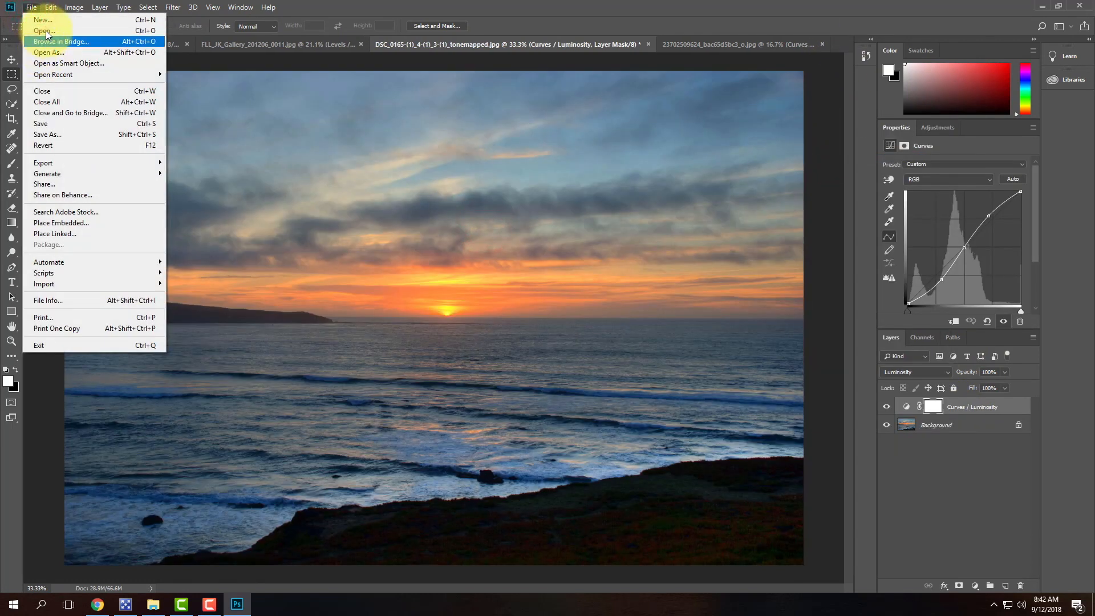
click(90, 222)
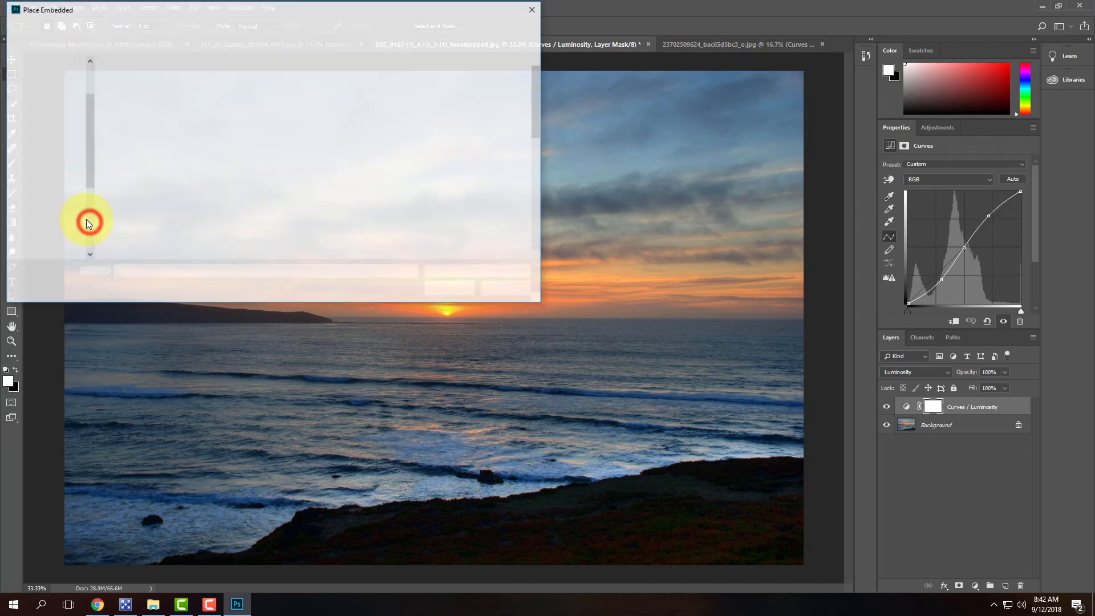
scroll(388, 182, down, 10)
scroll(334, 216, down, 3)
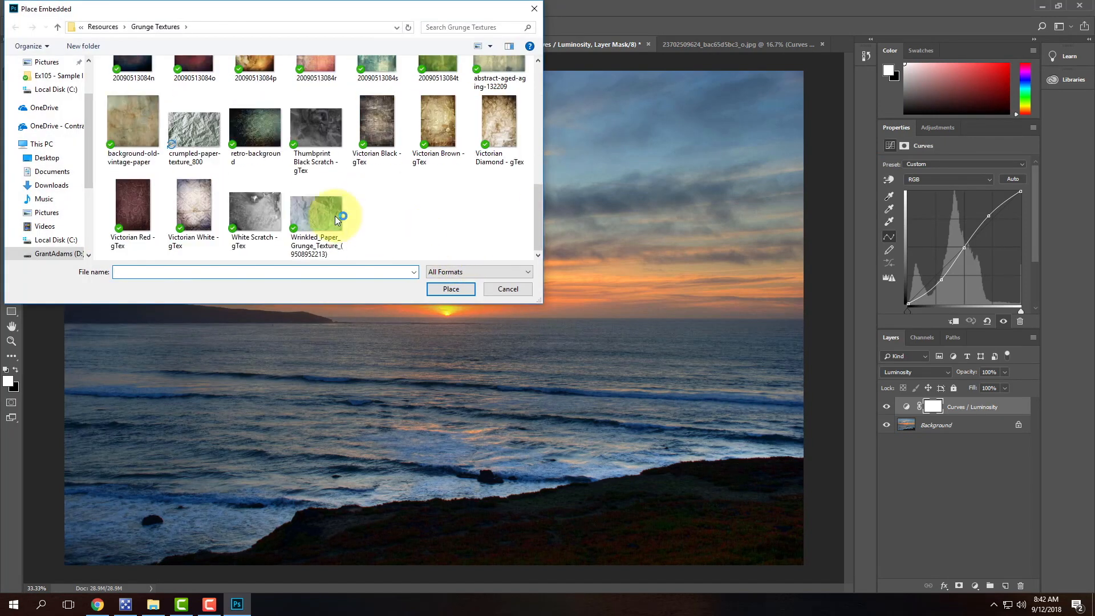
click(321, 216)
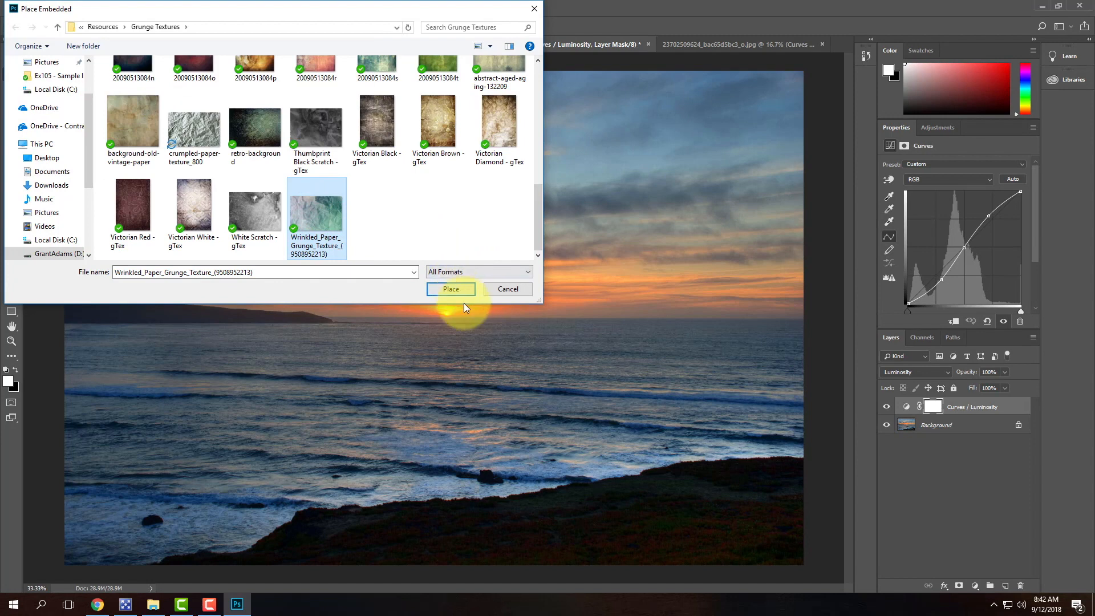
click(456, 289)
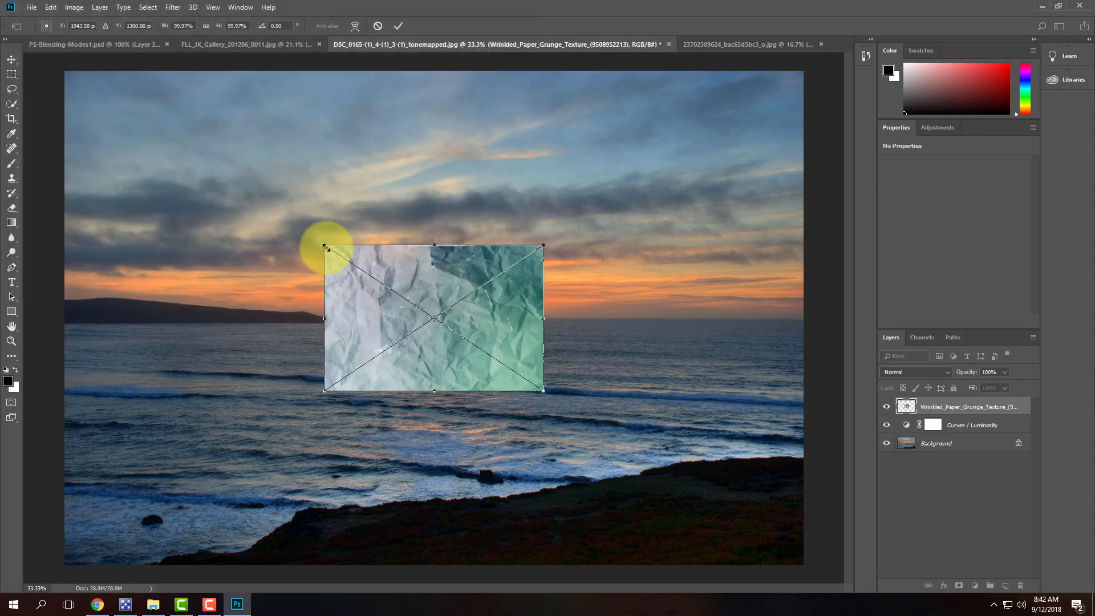
Scale the wrinkled paper texture up to about 342% so it covers the whole sunset photo, and commit the placement.
drag(324, 246, 49, 82)
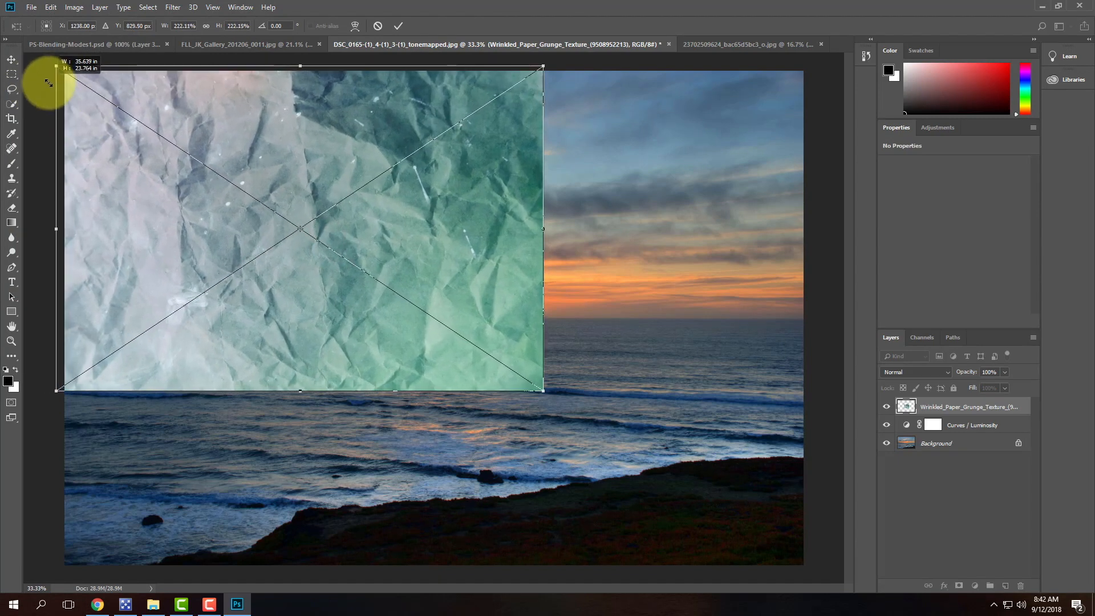
drag(48, 82, 50, 84)
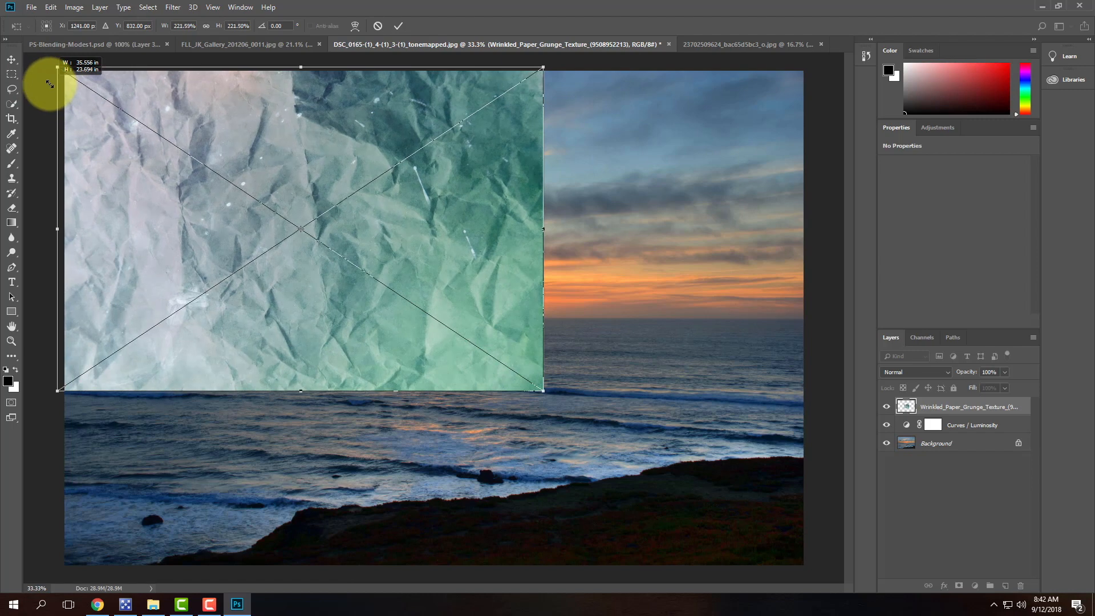
drag(49, 84, 29, 112)
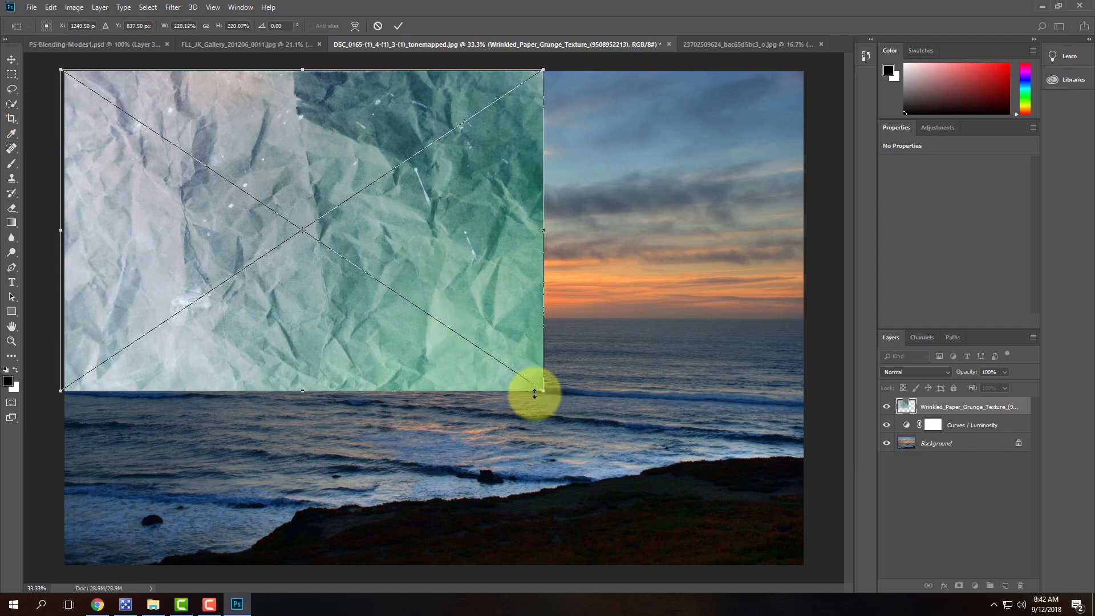
drag(544, 392, 800, 582)
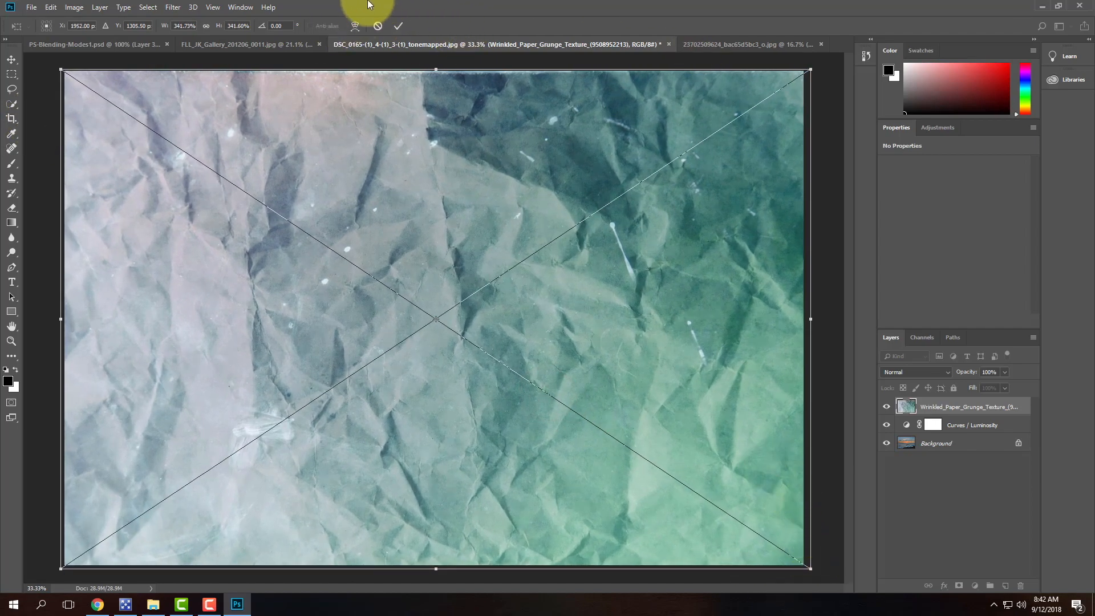
click(399, 26)
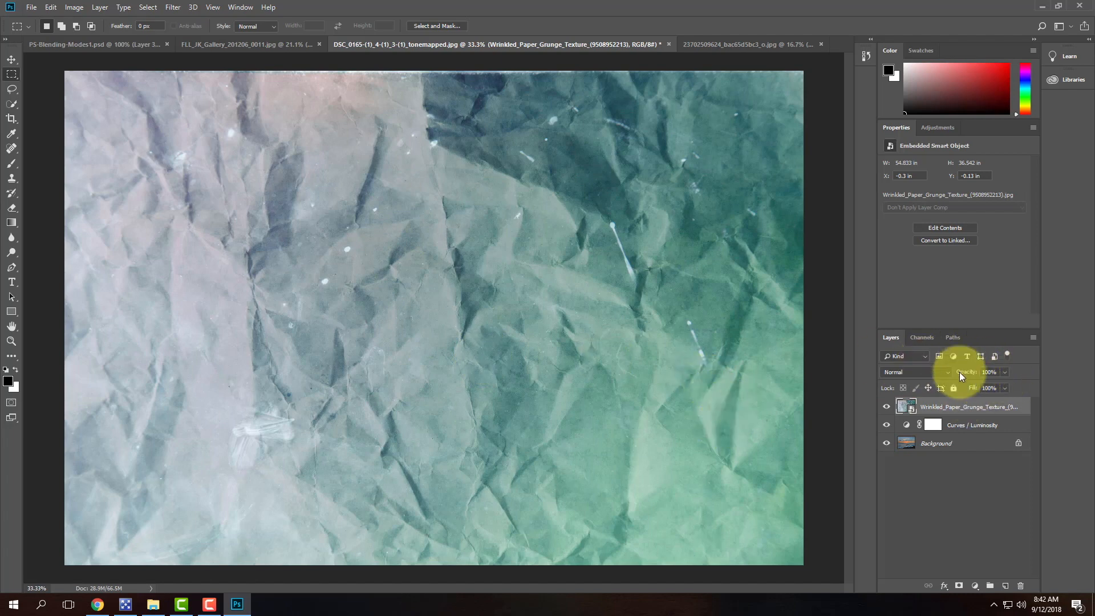
Try different opacity levels on the wrinkled paper texture layer and return it to 100%.
click(1005, 372)
drag(990, 386, 1039, 384)
click(1003, 408)
Try the Multiply and Overlay blending modes on the wrinkled paper texture layer.
click(906, 371)
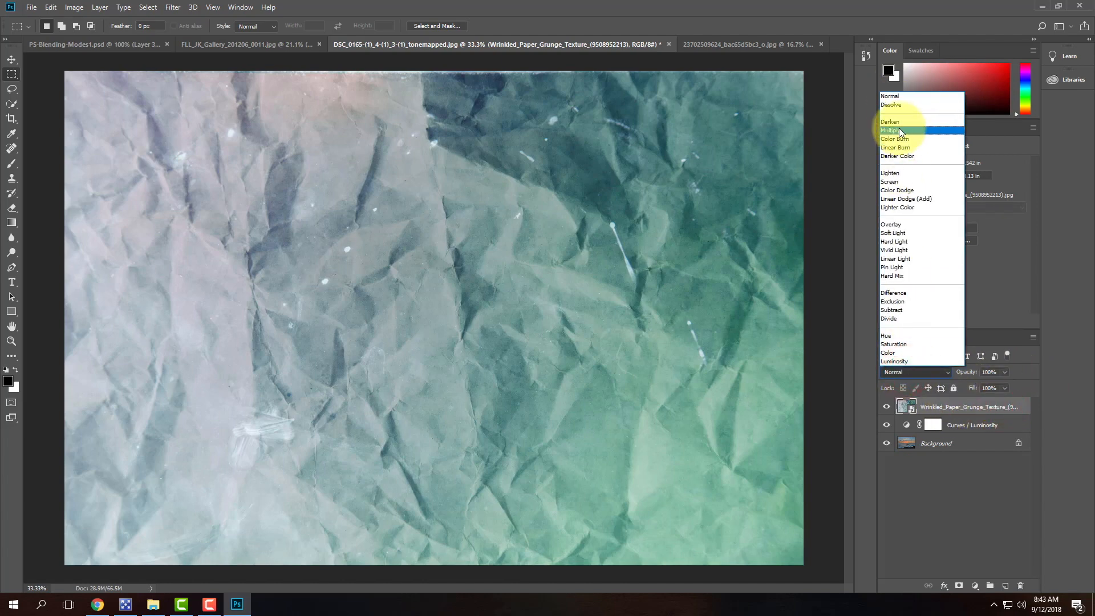
click(900, 131)
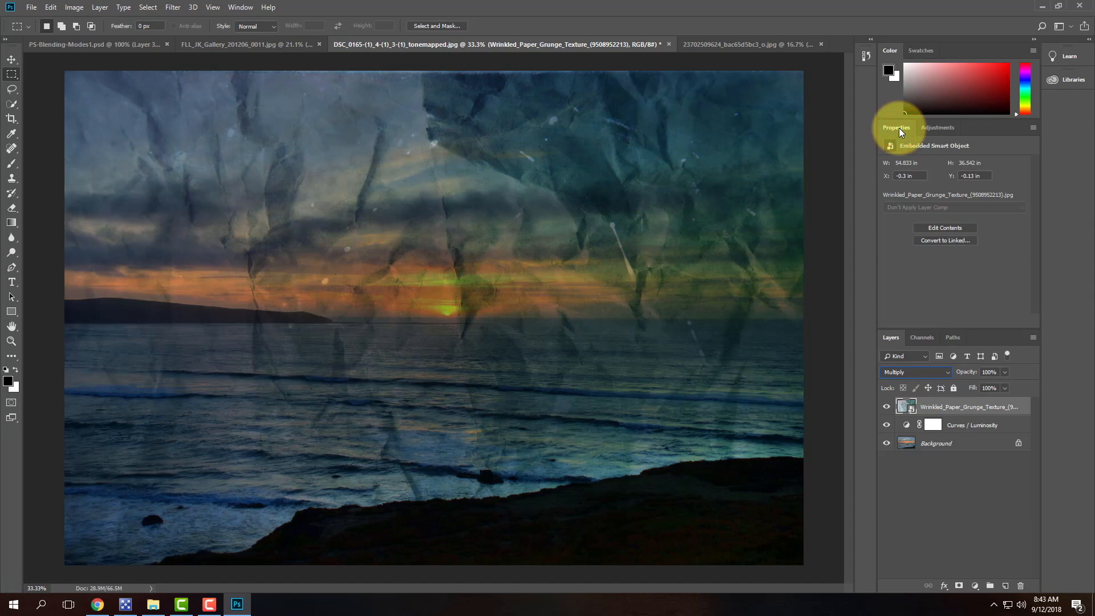
click(910, 372)
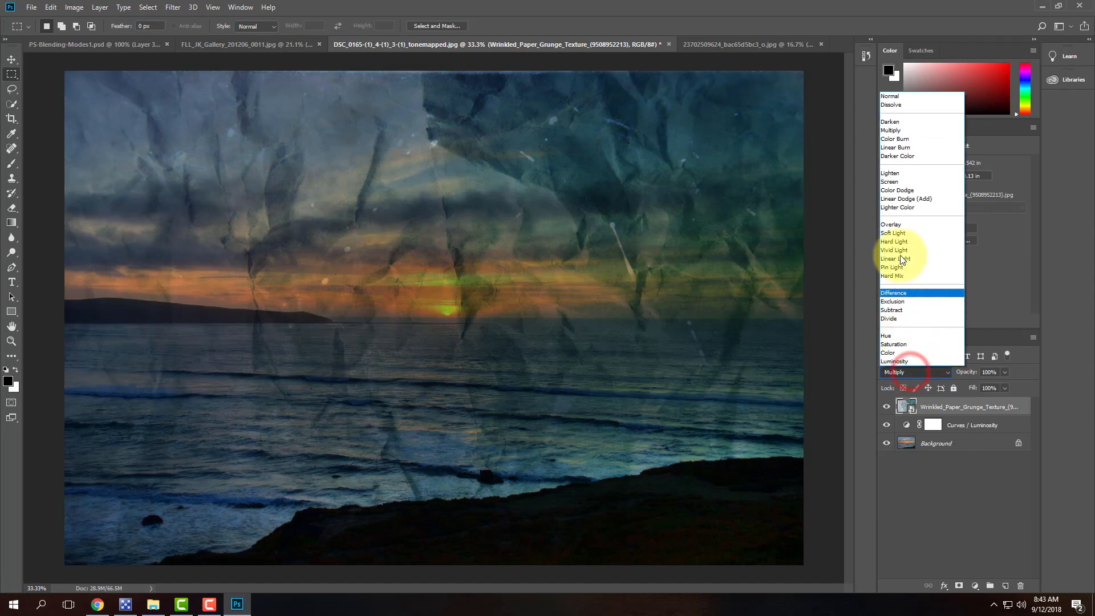
click(900, 225)
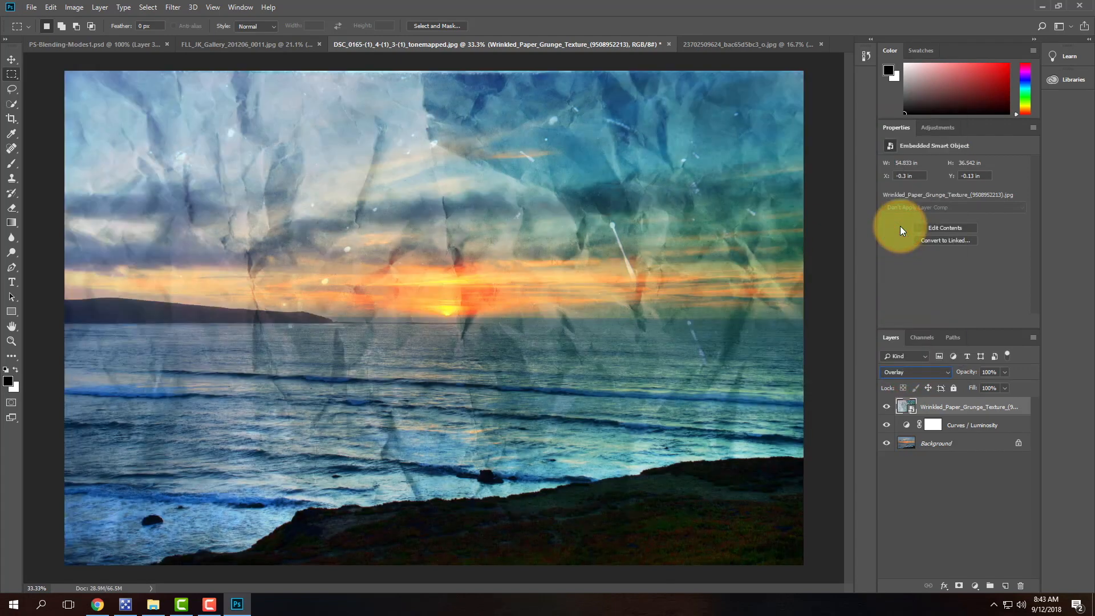
Try the Screen blending mode on the wrinkled paper texture layer with its opacity lowered to 26%.
click(910, 378)
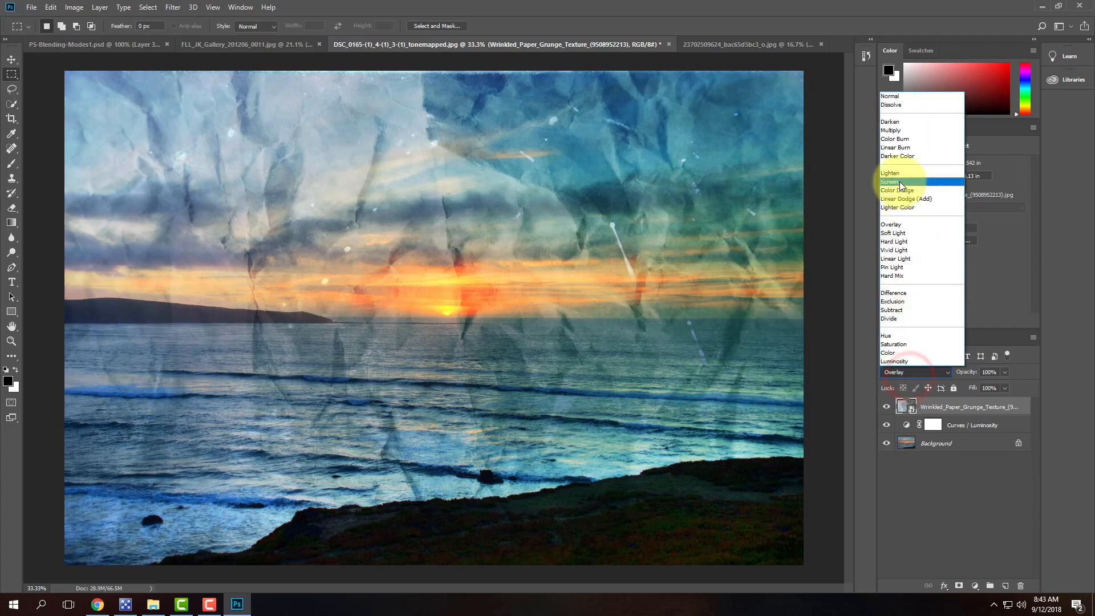
click(900, 182)
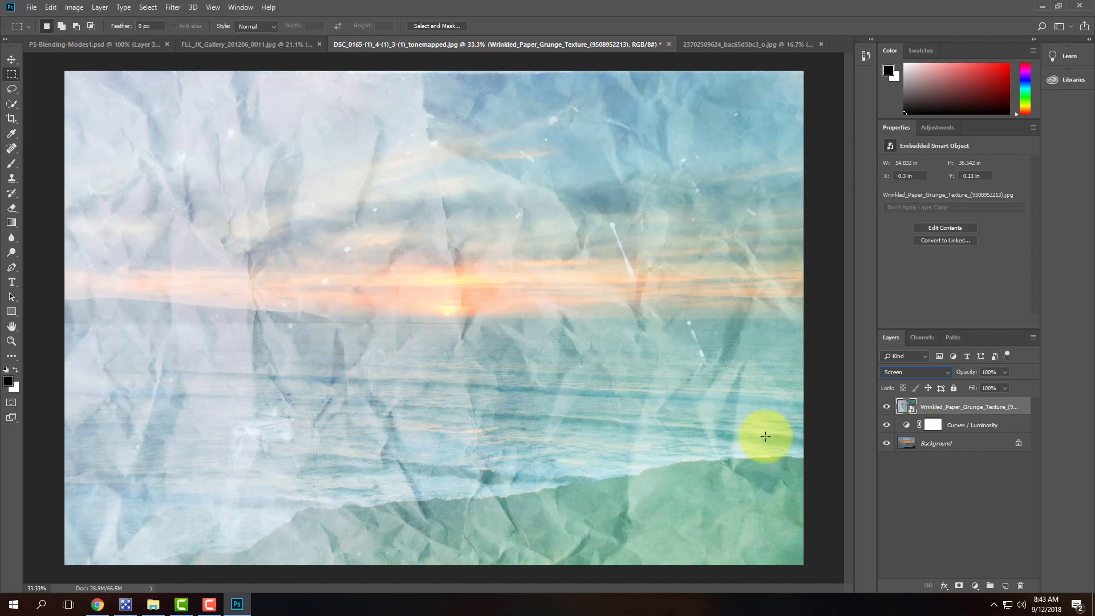
click(1006, 372)
drag(995, 385, 957, 385)
Set the wrinkled paper texture layer to the Multiply blending mode at 80% opacity.
click(948, 374)
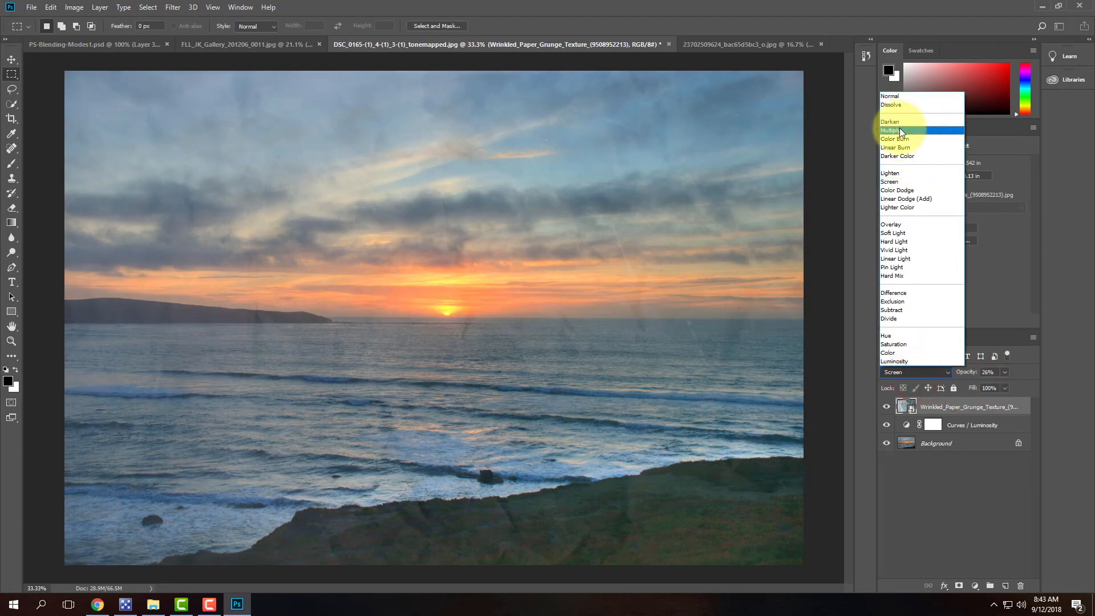
click(898, 129)
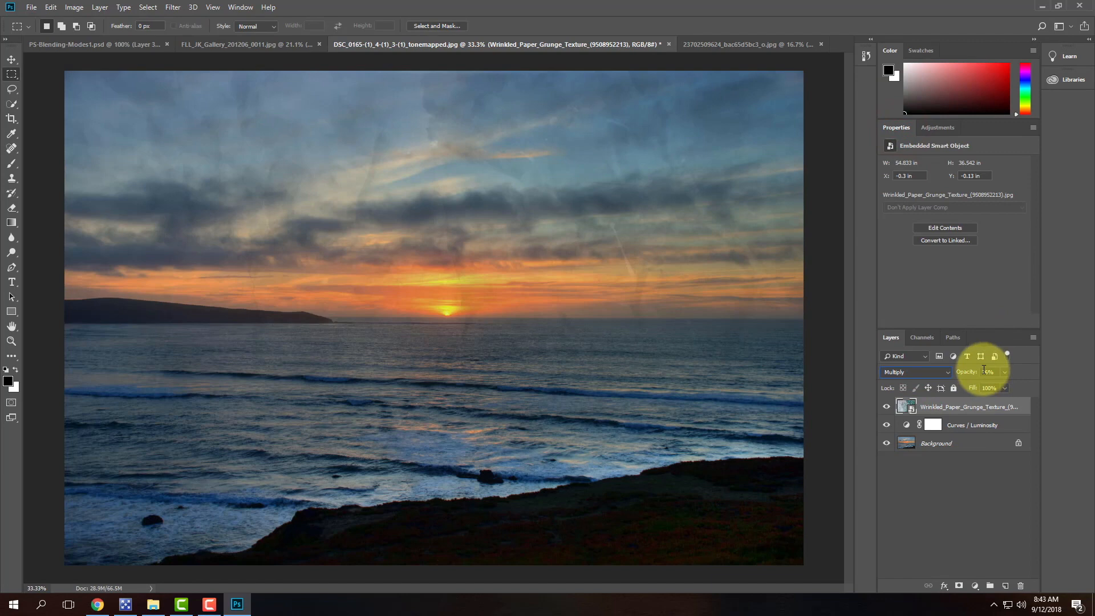
click(1006, 371)
drag(1000, 385, 1021, 385)
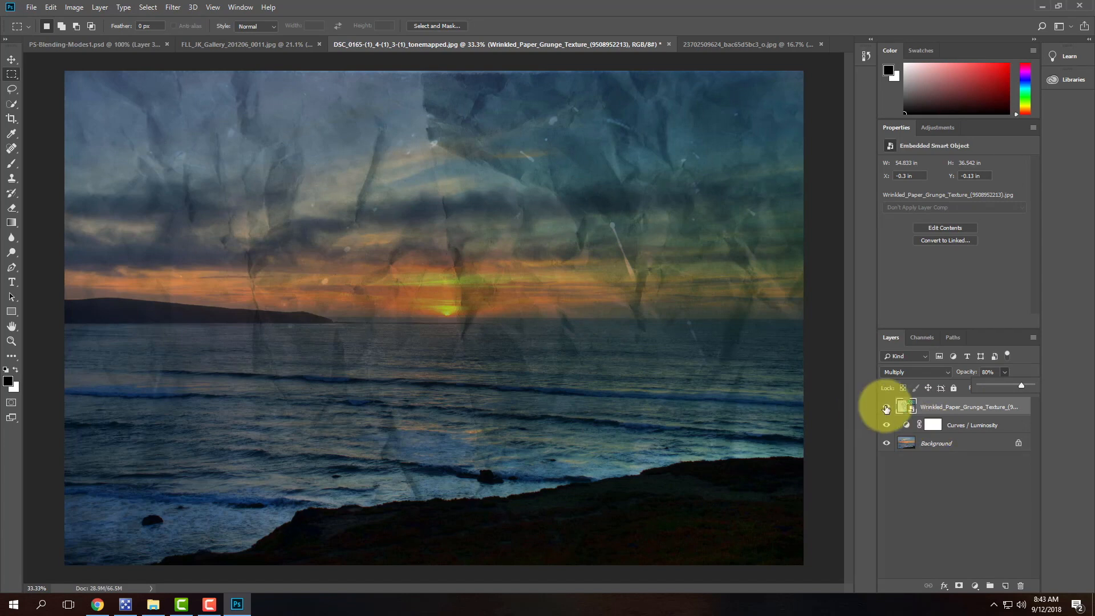
Hide the wrinkled paper texture layer and place the grunge texture 02 as an embedded object in the sunset photo.
click(887, 408)
click(31, 7)
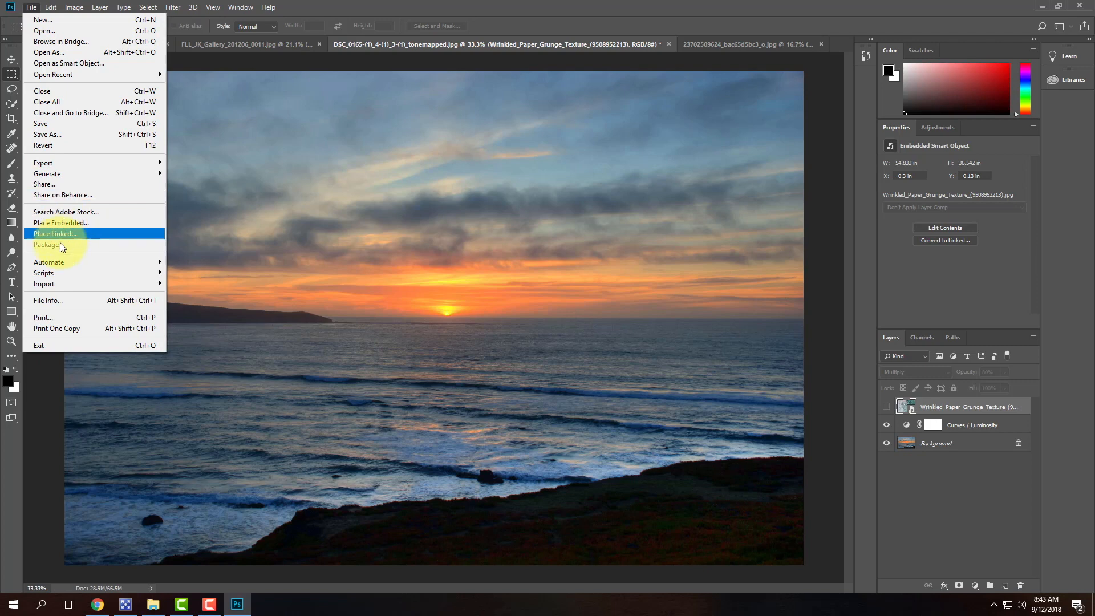
click(82, 224)
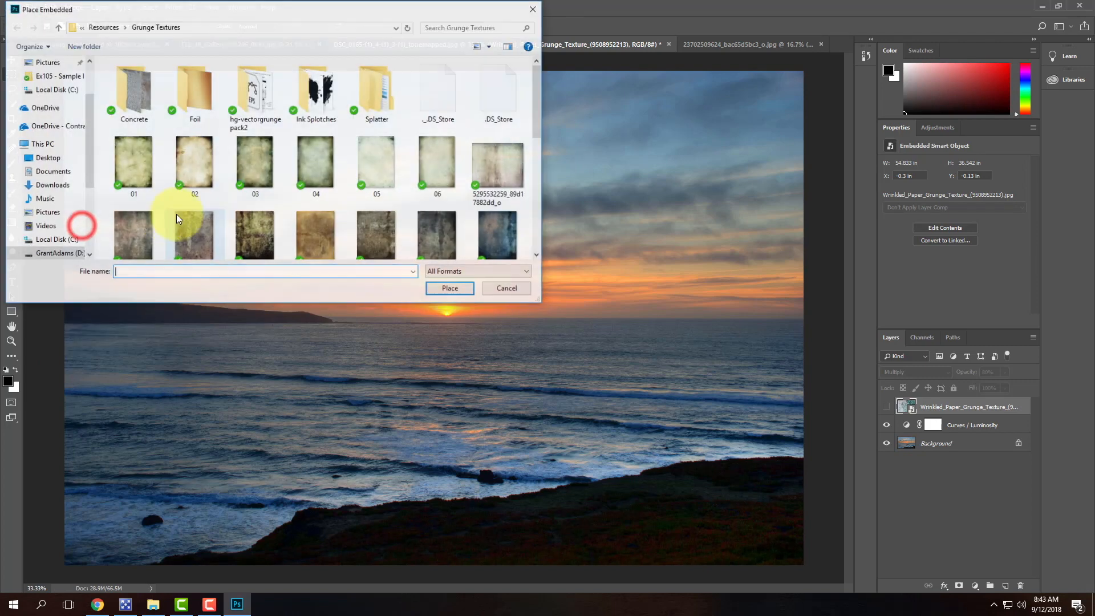
click(200, 172)
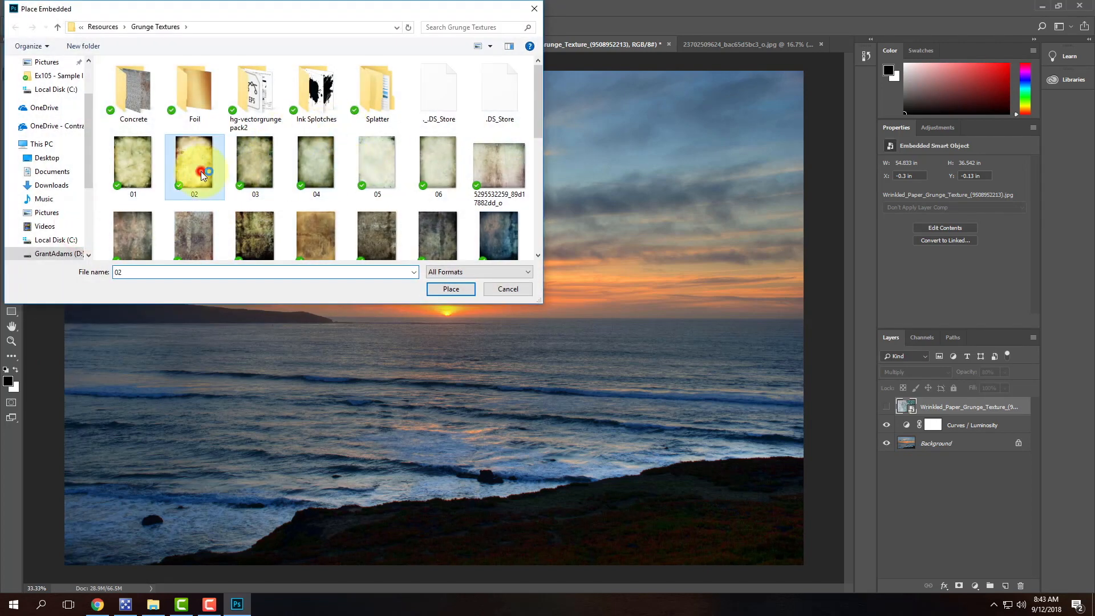
click(459, 291)
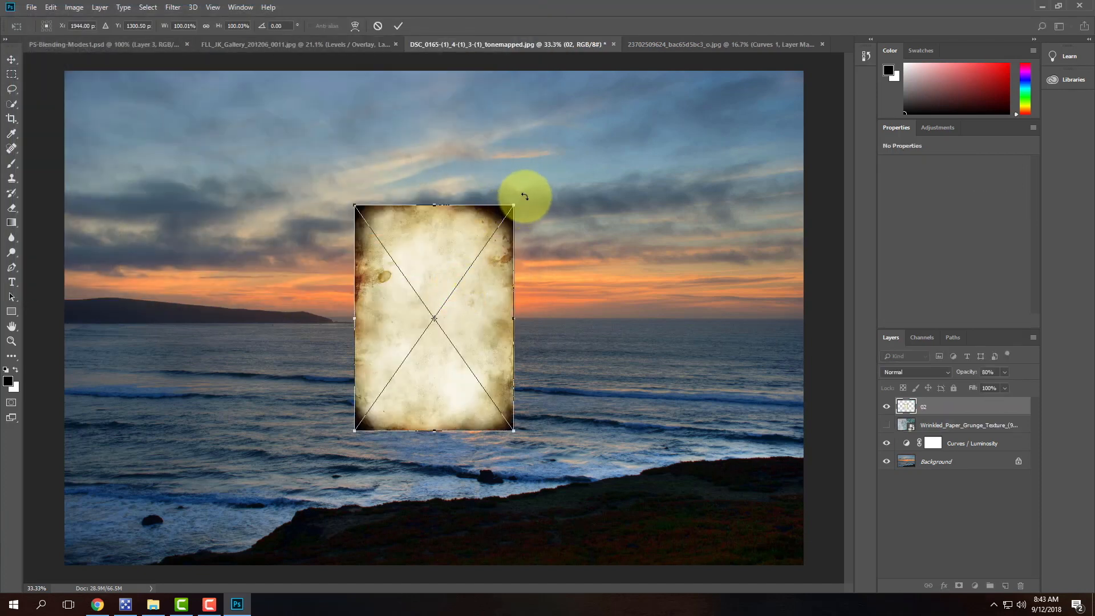
Rotate the placed 02 texture 90° and enlarge it to about 329% so it covers the whole photo, then commit the transformation.
drag(524, 197, 629, 445)
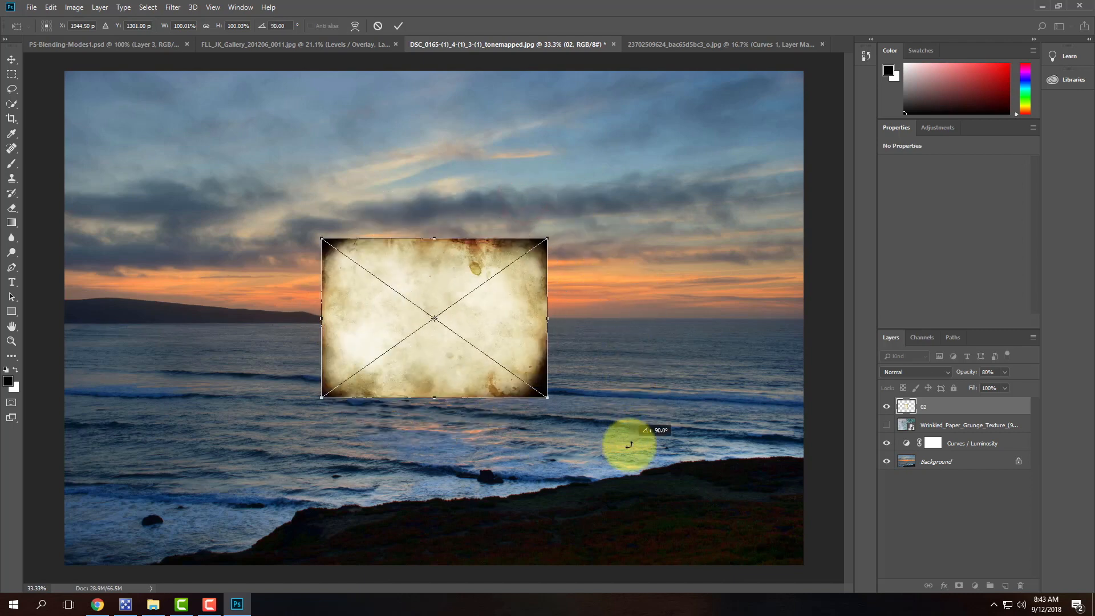
drag(321, 239, 42, 80)
drag(548, 398, 814, 577)
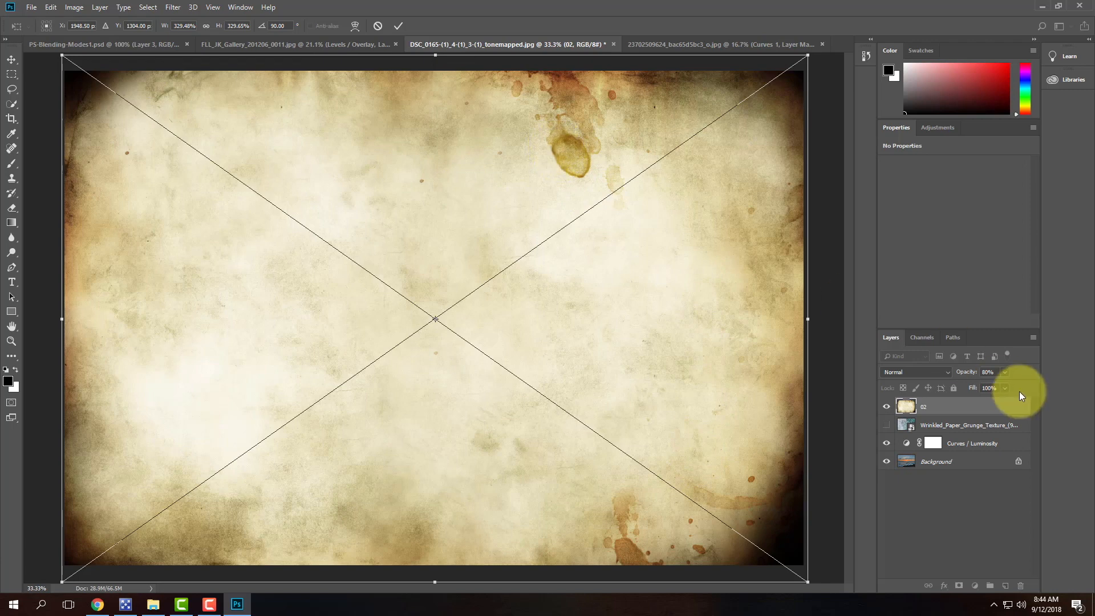
click(925, 371)
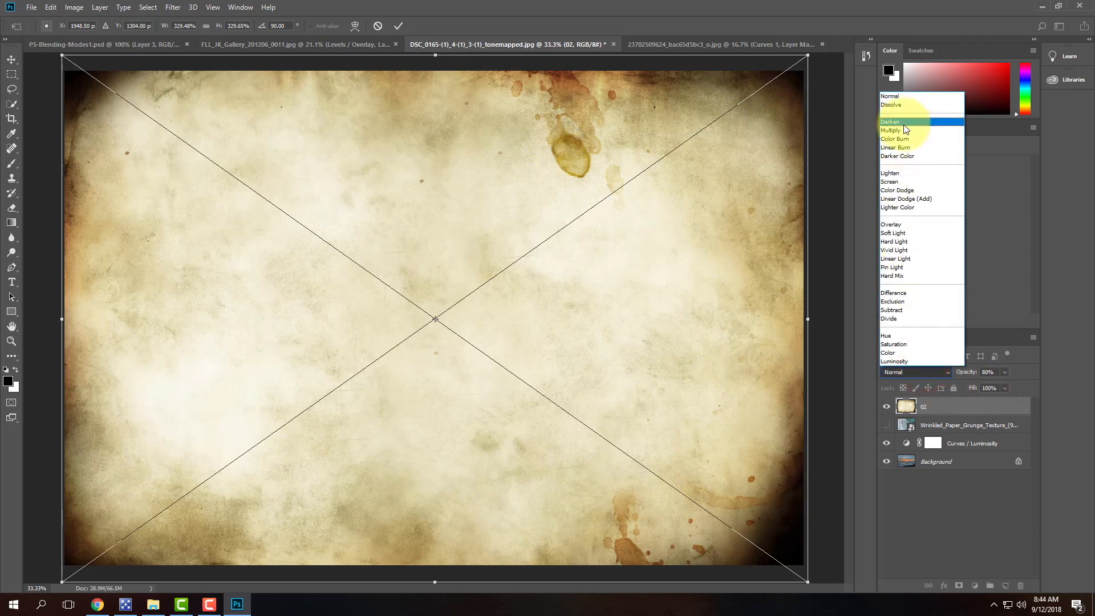
click(402, 27)
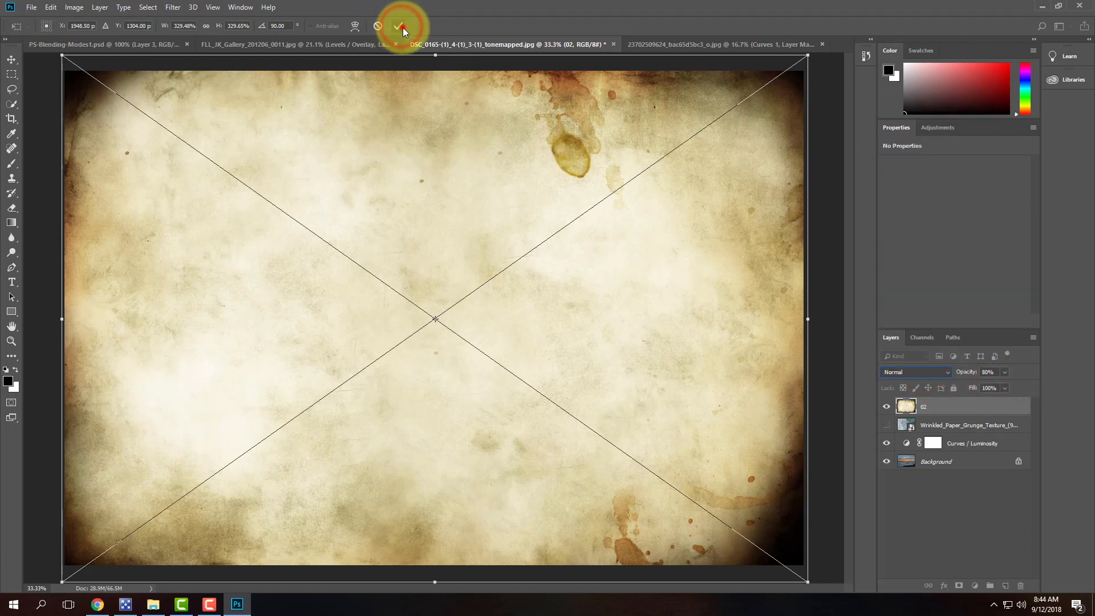
Blend the 02 texture layer with Multiply and lower its opacity to 42%.
click(919, 374)
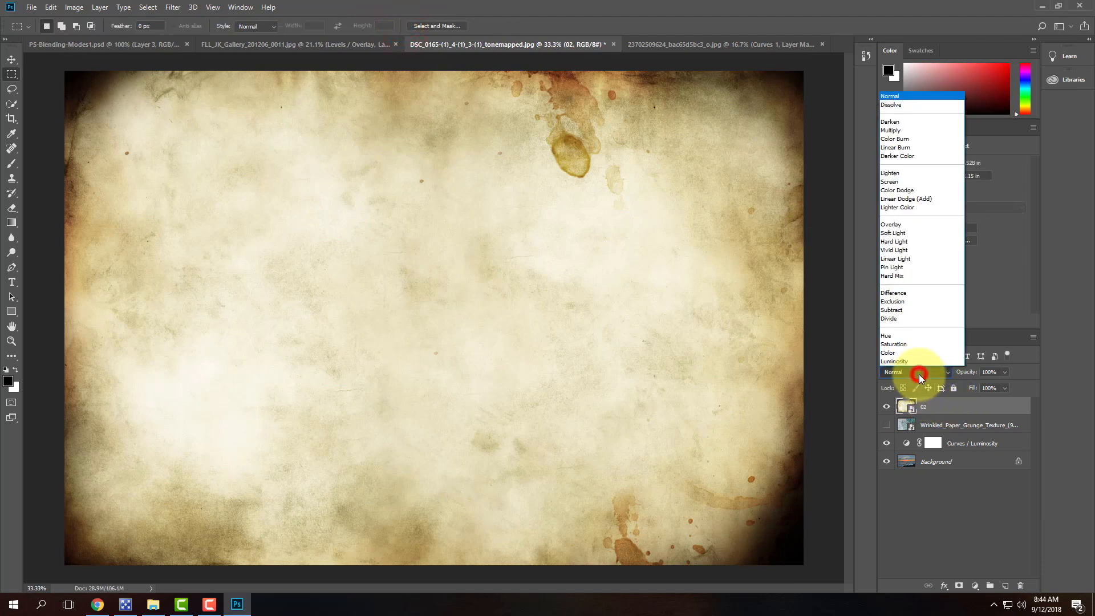
click(883, 131)
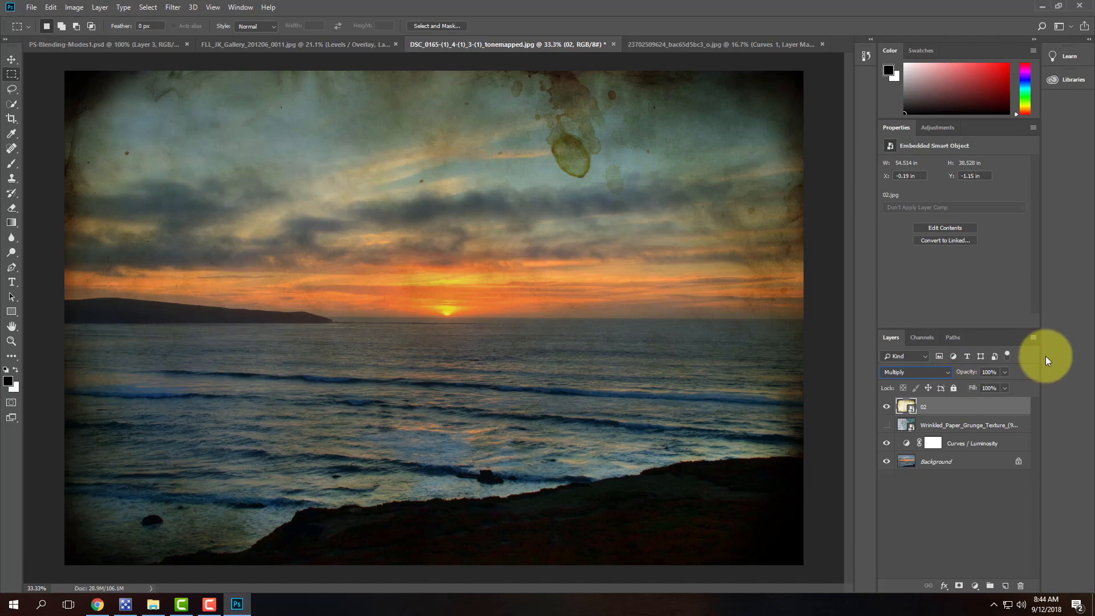
click(1004, 373)
drag(985, 385, 974, 384)
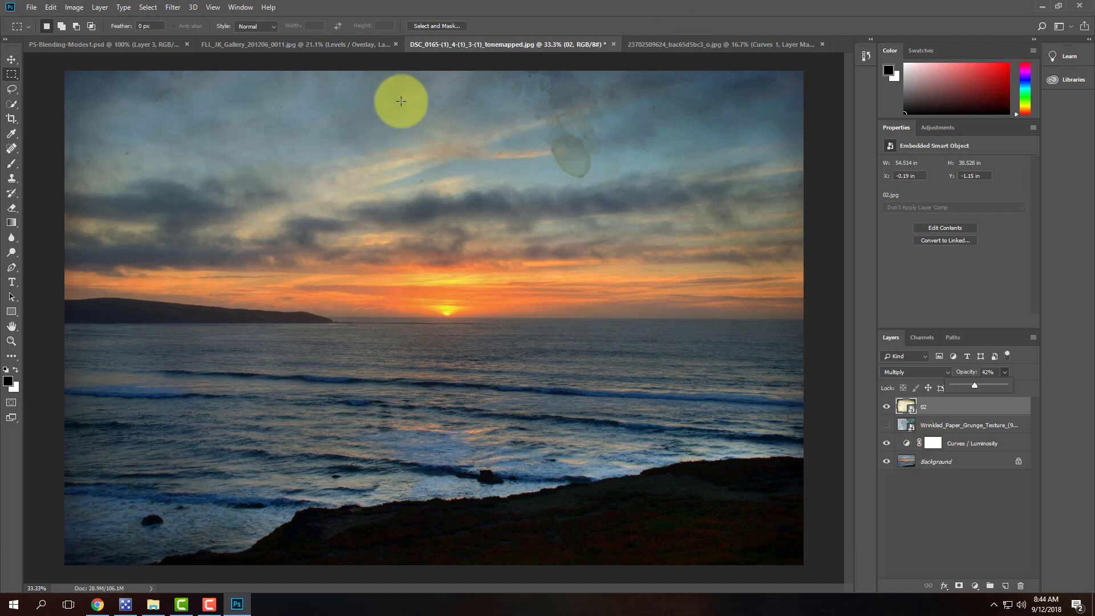
Try the Screen blending mode on the 02 texture layer, then set it to Overlay.
click(922, 372)
click(899, 181)
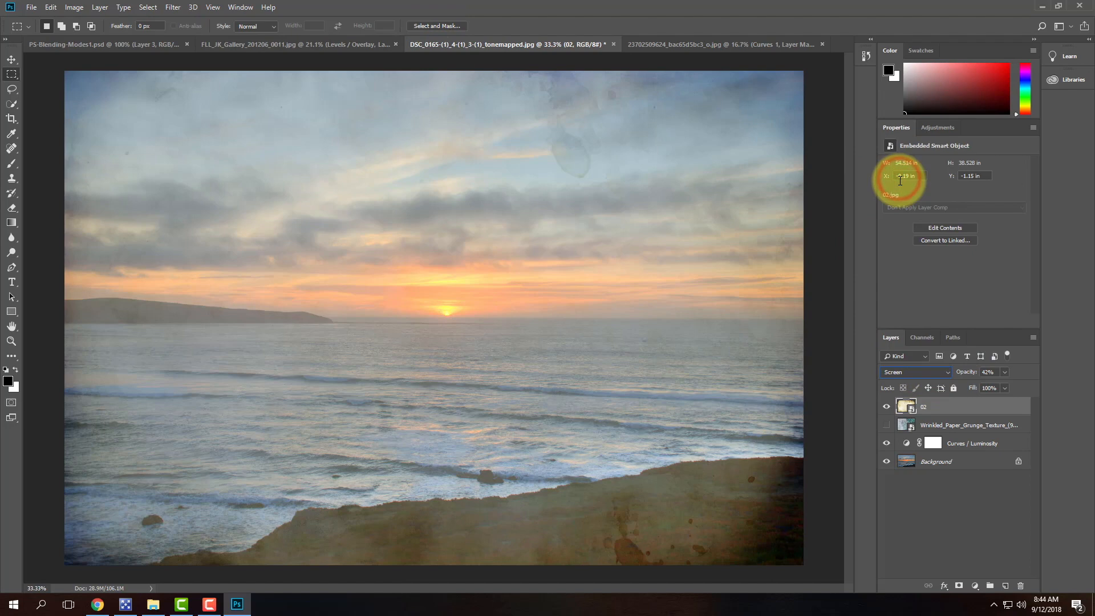
click(911, 372)
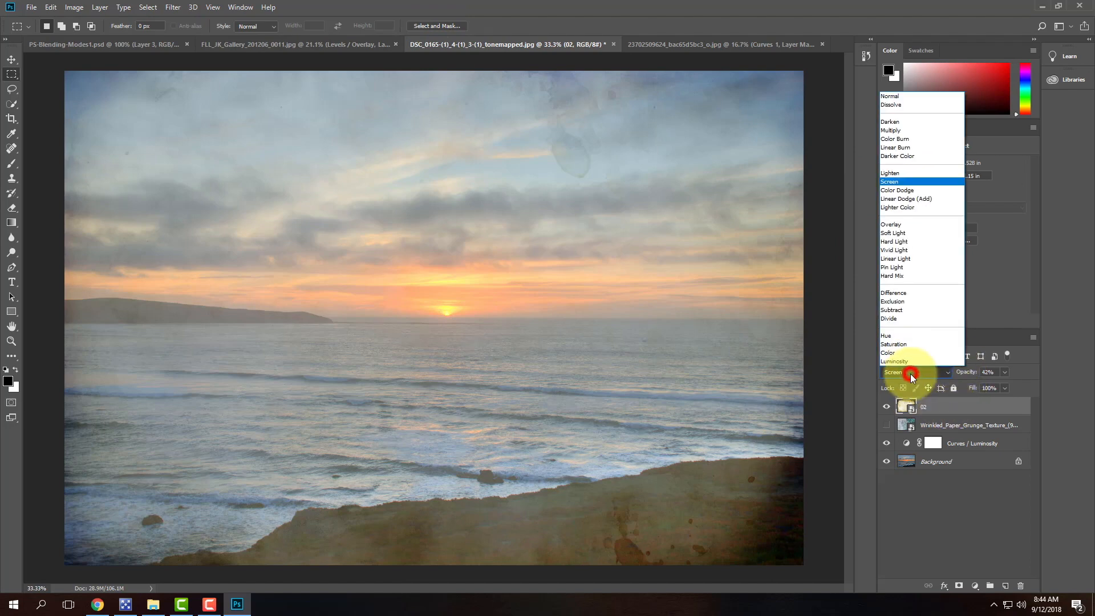
click(905, 224)
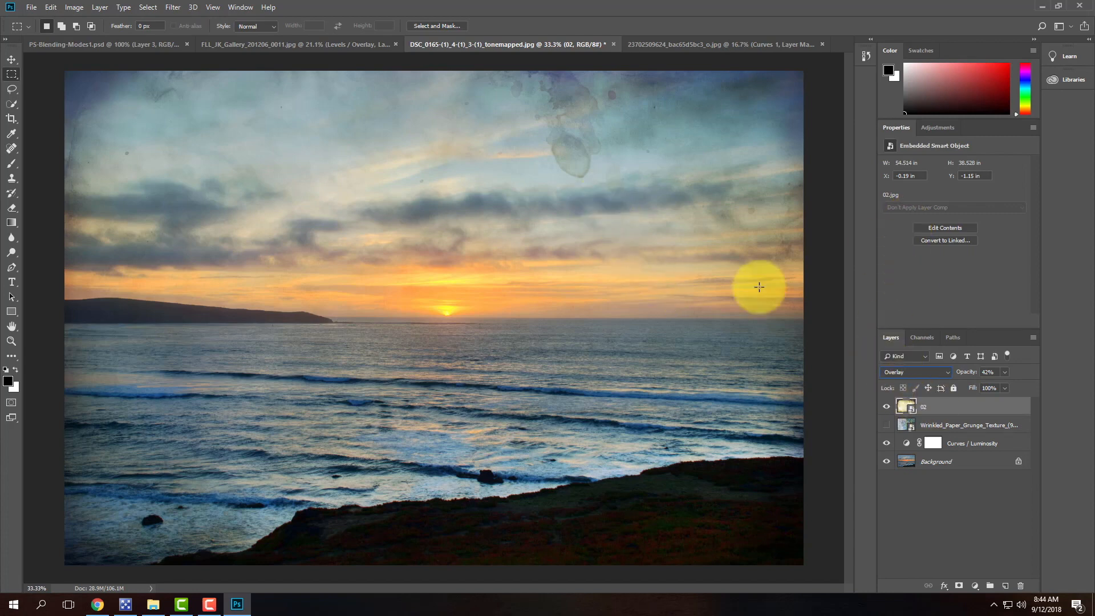
click(31, 7)
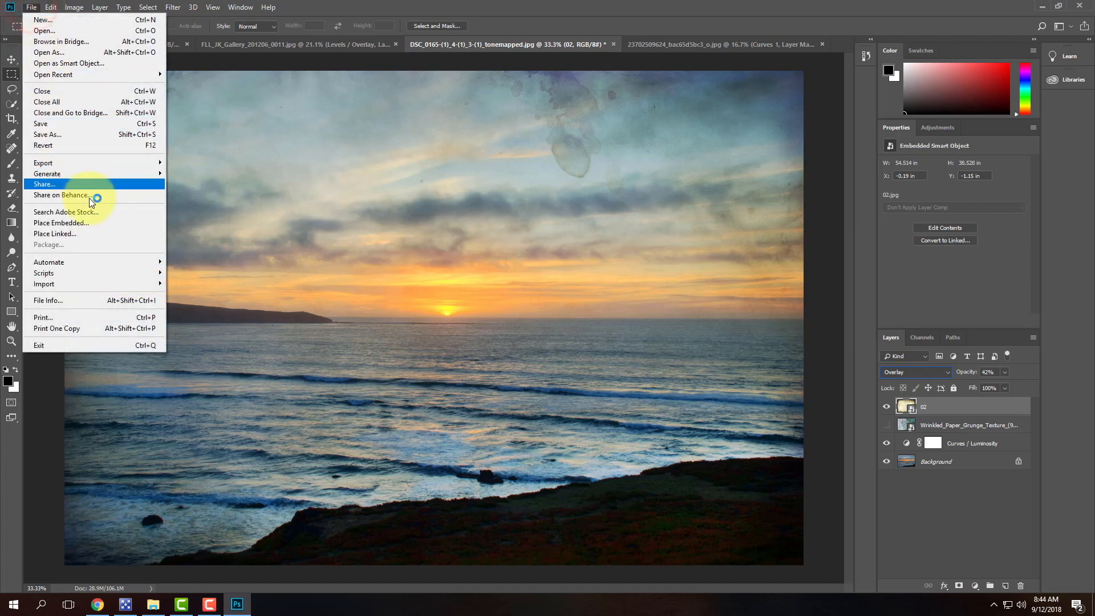
click(87, 222)
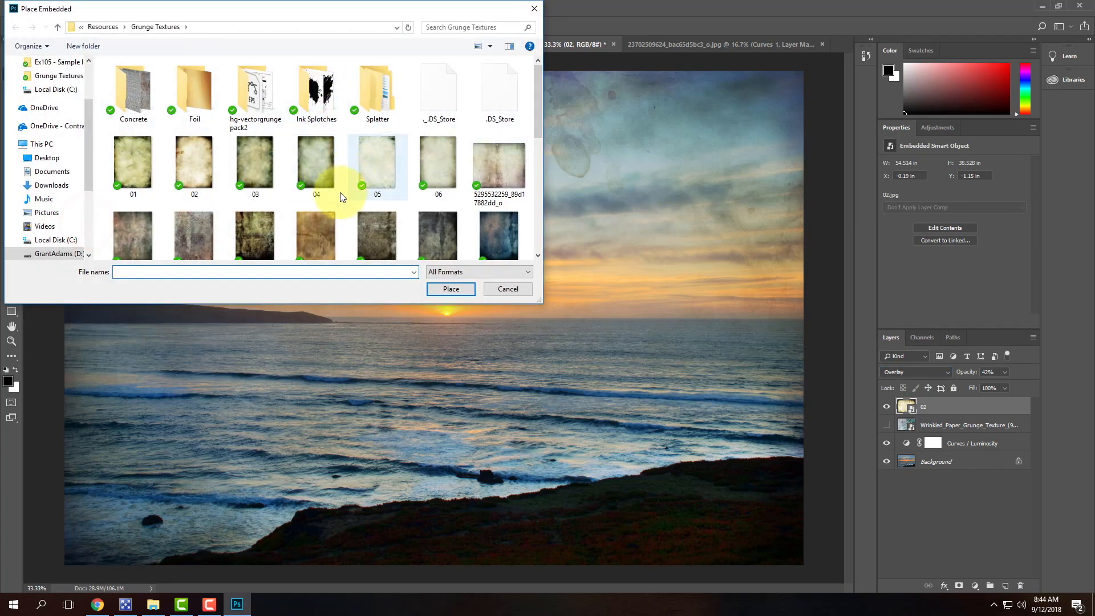
scroll(365, 200, down, 1)
click(259, 158)
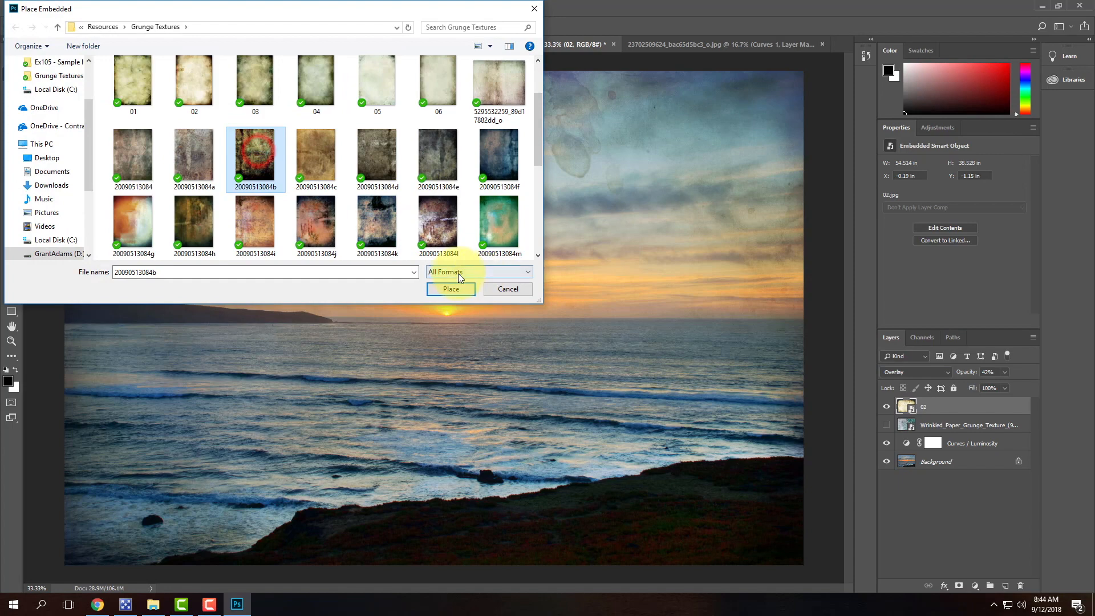
click(513, 289)
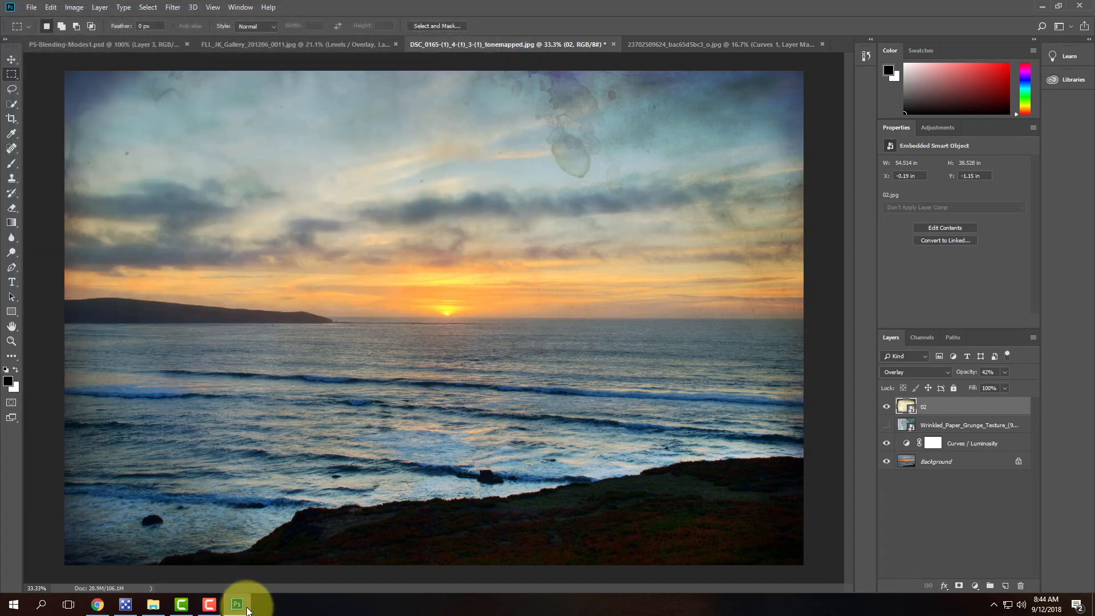
mouse_move(240, 611)
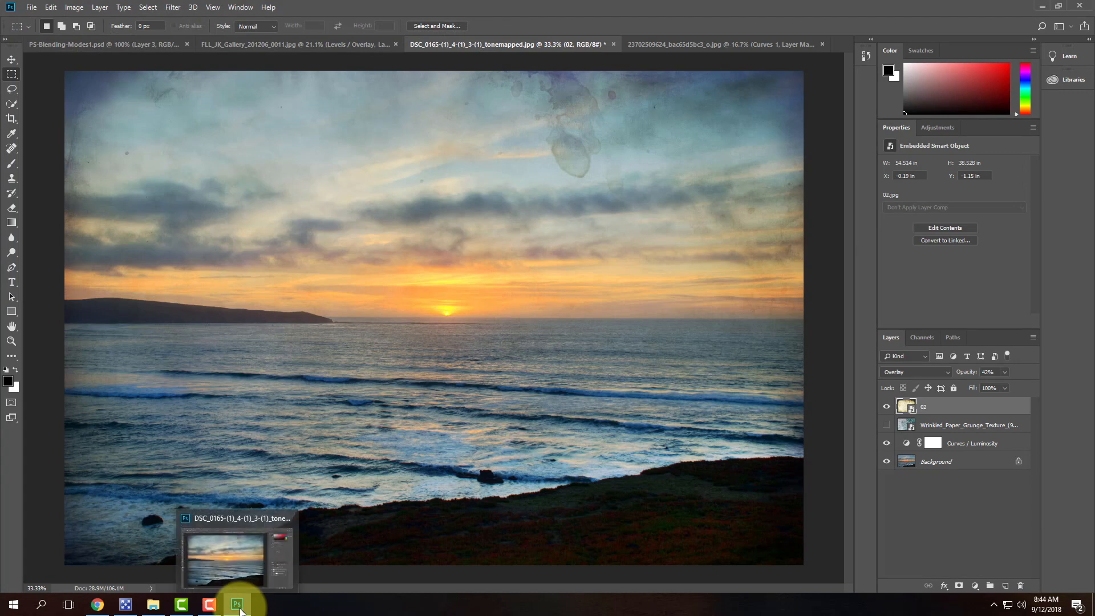
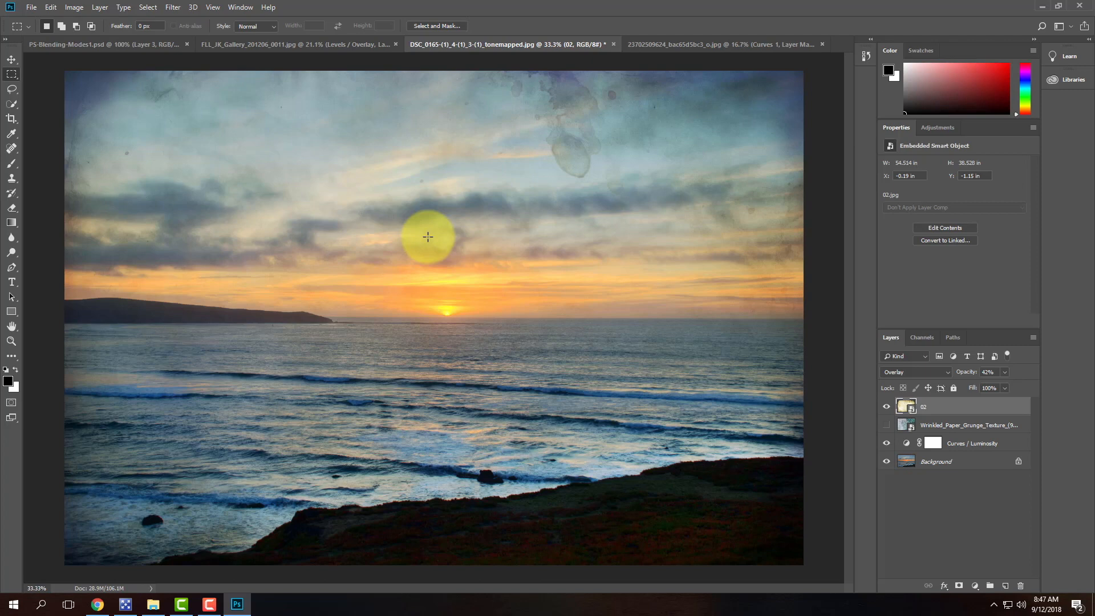
click(205, 606)
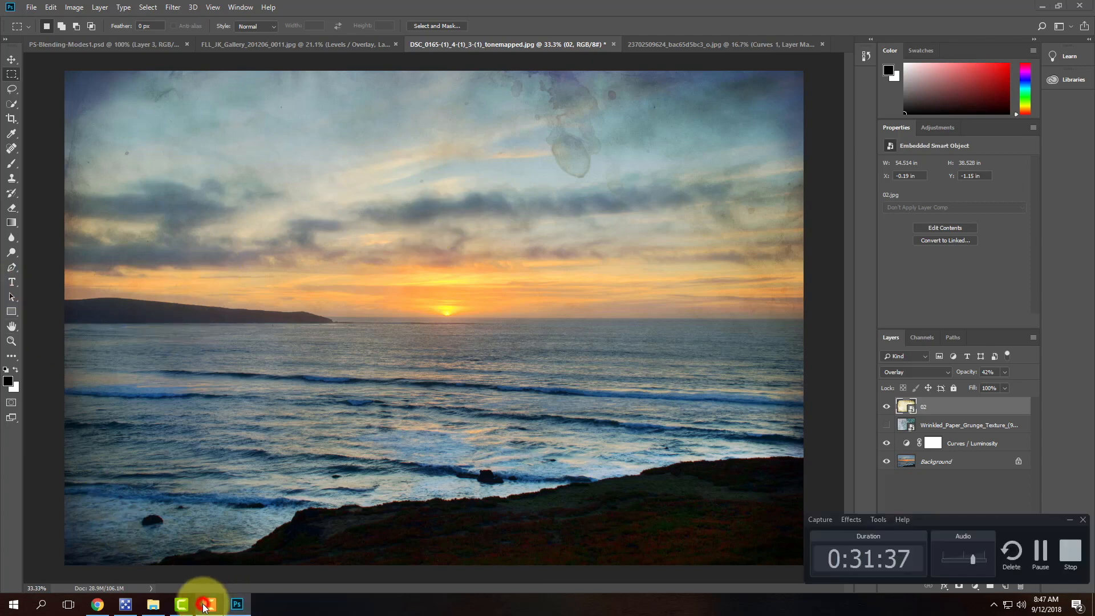